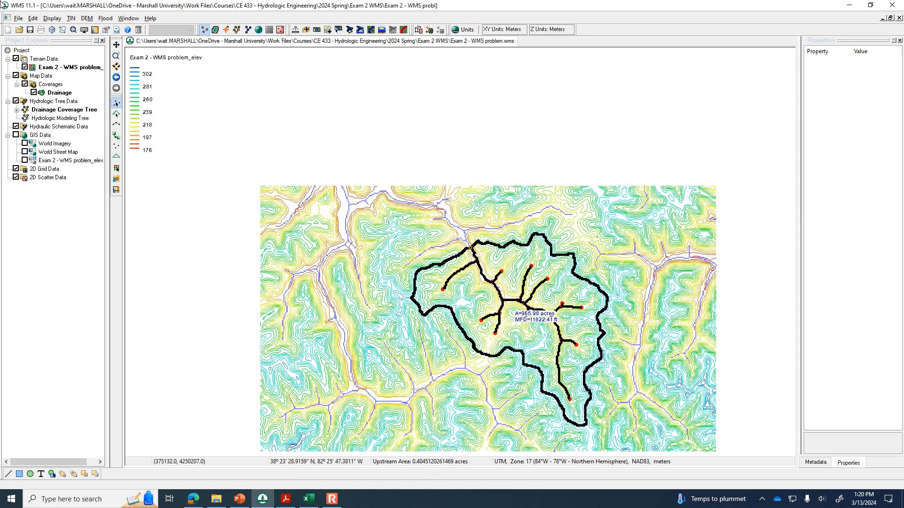
Start a new empty project without saving the changes to the current one
click(8, 32)
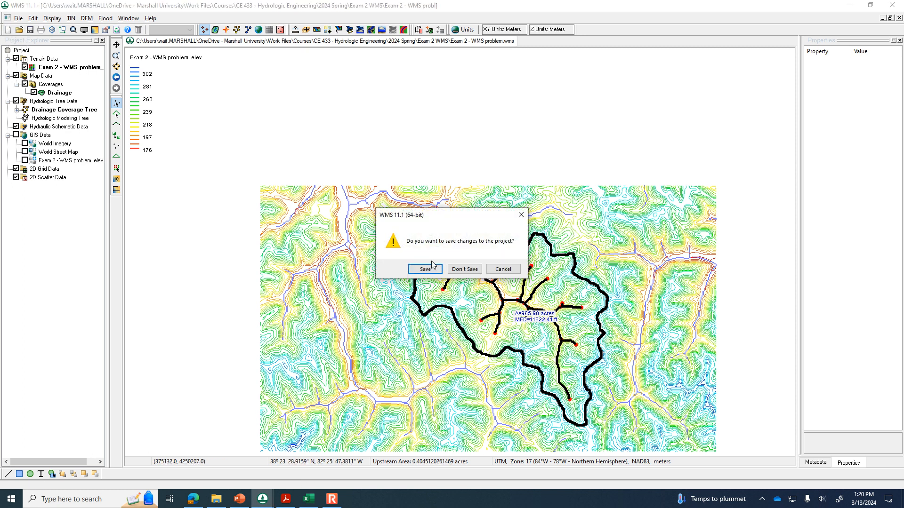
click(465, 270)
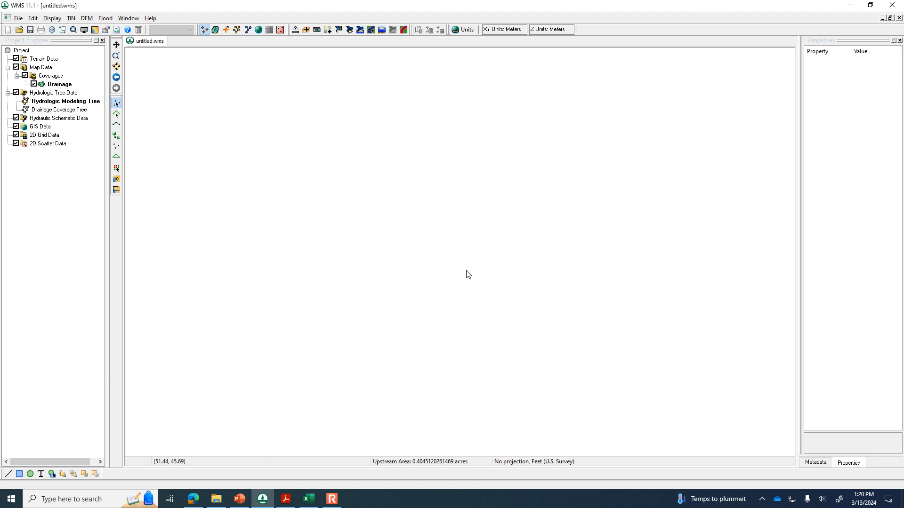
Switch to the web browser and open maps.google.com in a new tab
click(193, 498)
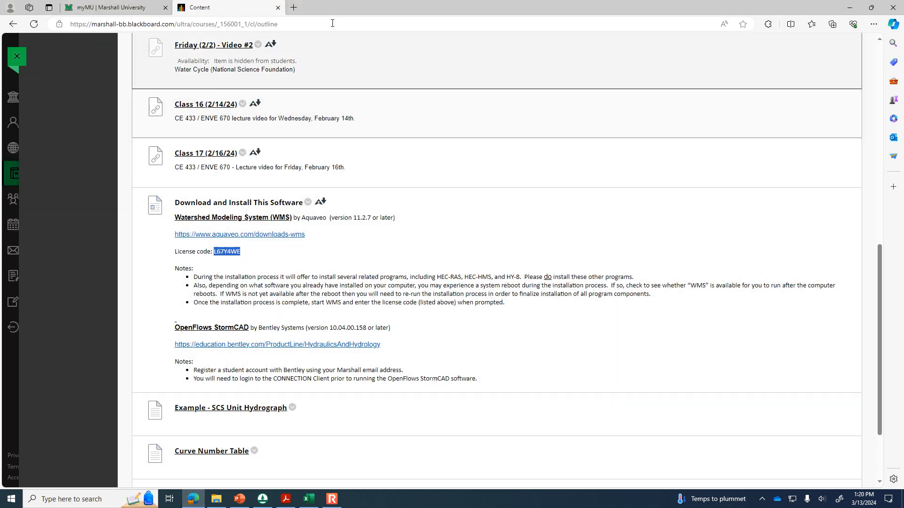
click(298, 10)
text(maps.google.com)
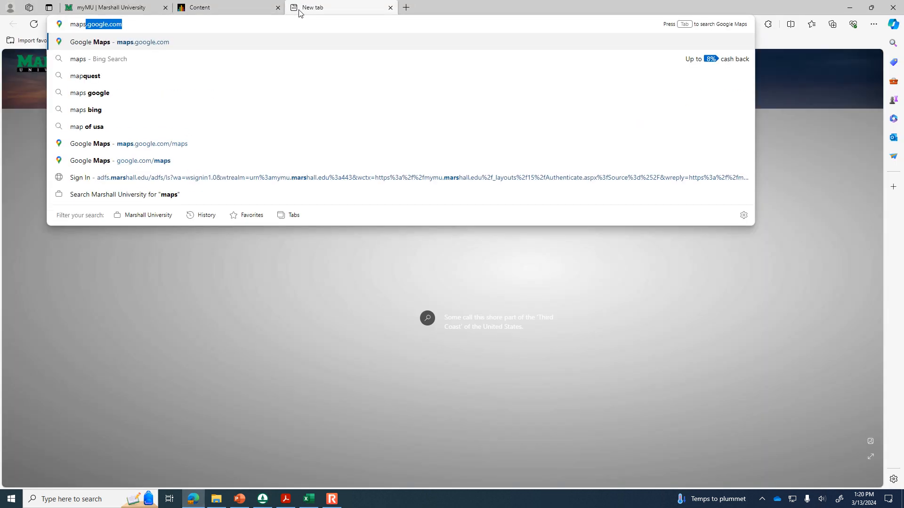
key(Return)
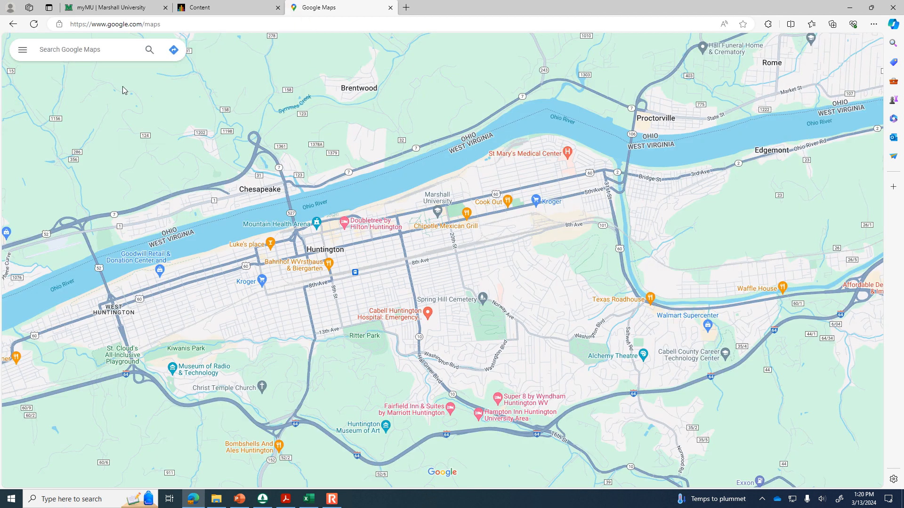
Find Bozhi's Gym Nest in Google Maps and examine the roads and stream around it
click(121, 56)
text(boz)
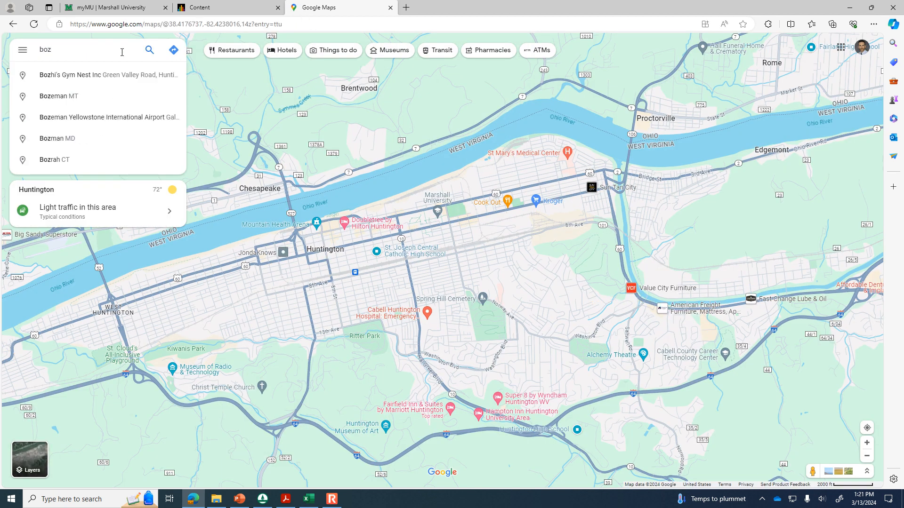
click(125, 75)
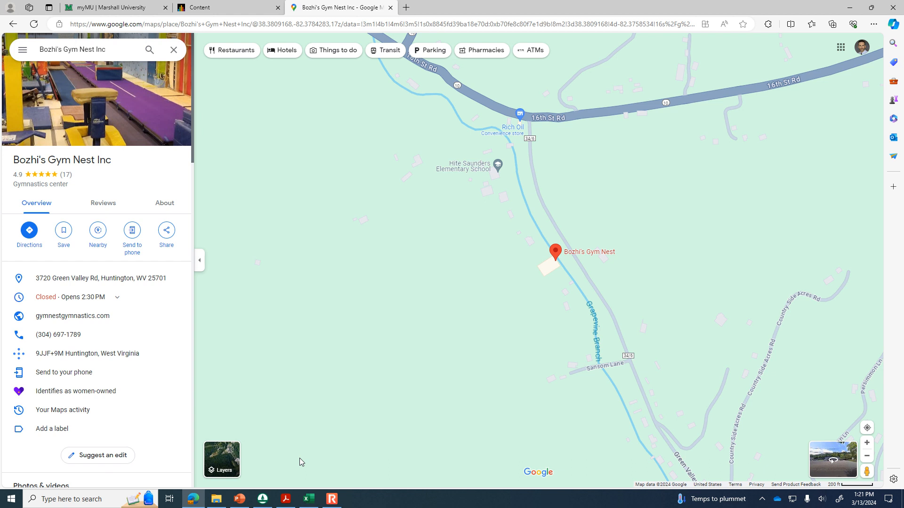
scroll(492, 319, down, 1)
scroll(492, 319, down, 1)
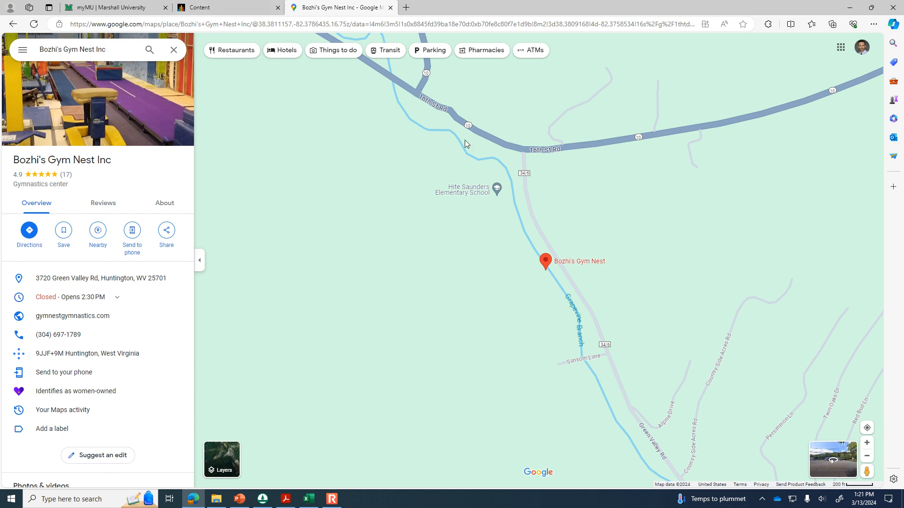
scroll(470, 151, down, 2)
scroll(507, 228, up, 3)
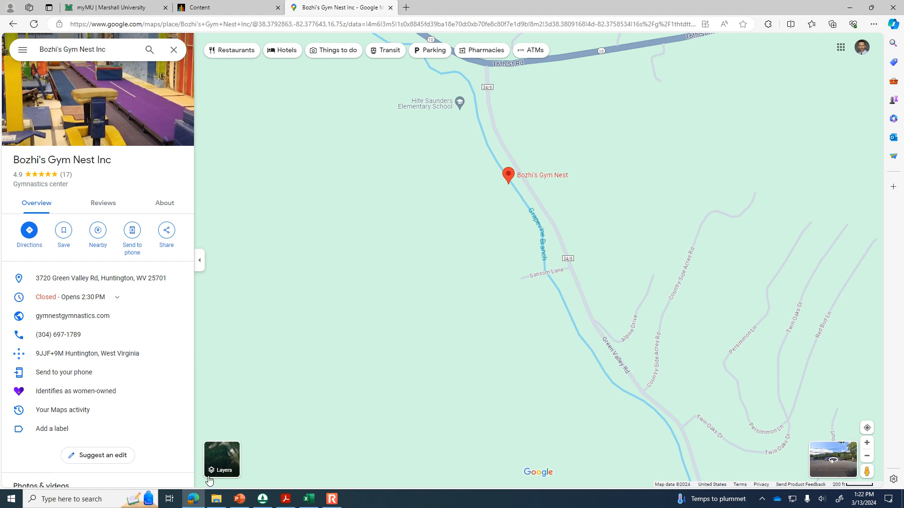
click(217, 500)
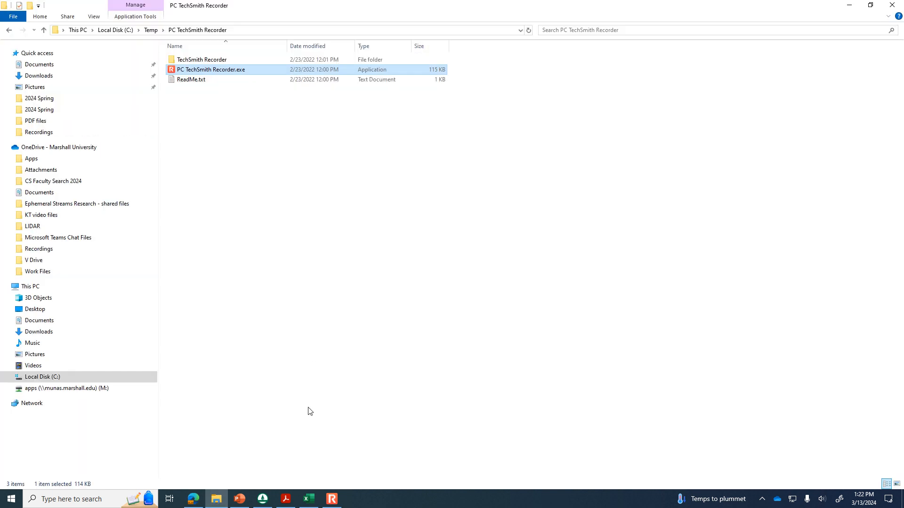
click(215, 500)
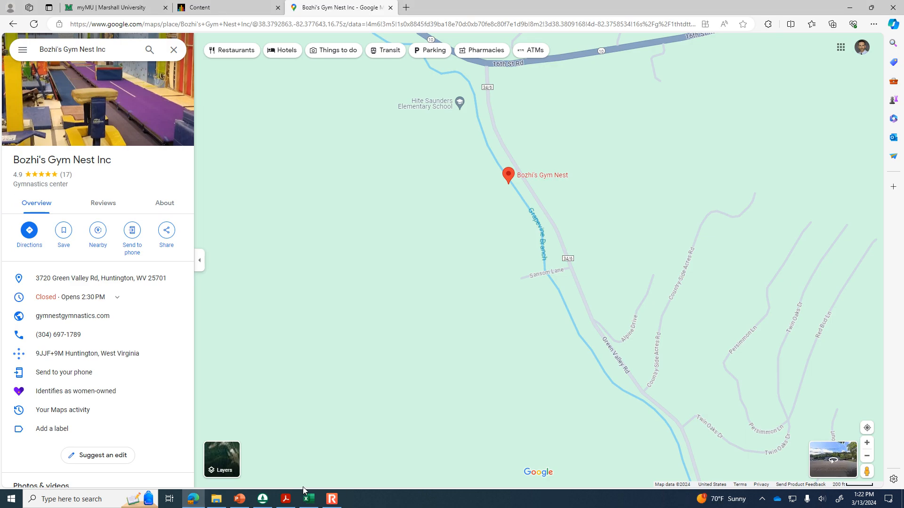
Switch to WMS, start the hydrologic modeling wizard and browse to Local Disk (C:) for the project file location
click(262, 496)
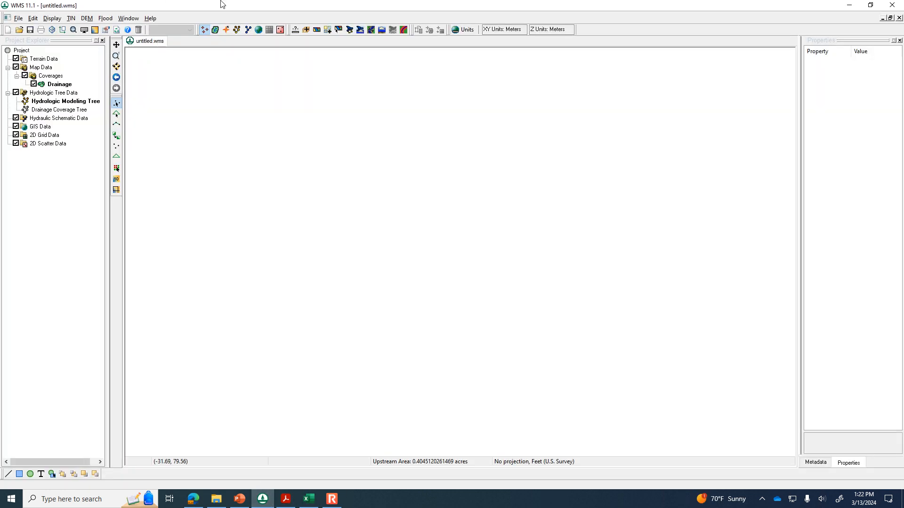
click(349, 30)
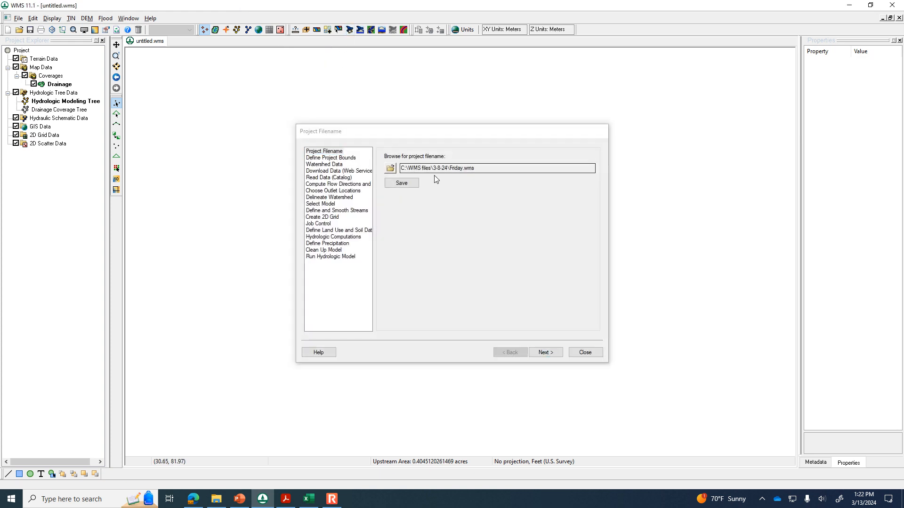
click(390, 168)
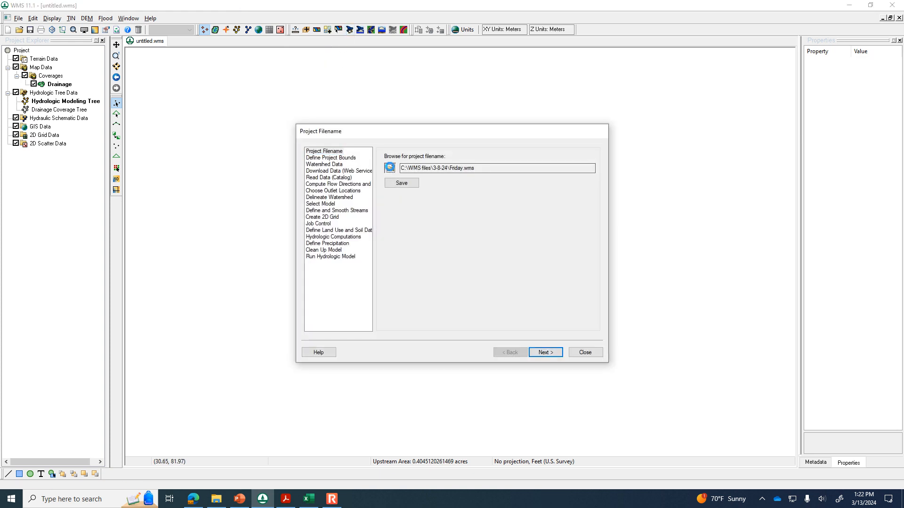
click(512, 168)
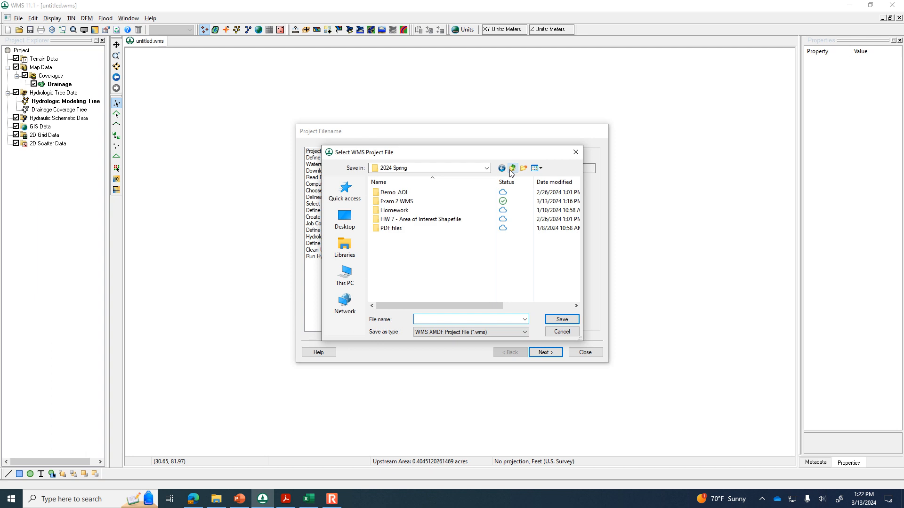
click(344, 276)
scroll(414, 264, down, 5)
double_click(423, 236)
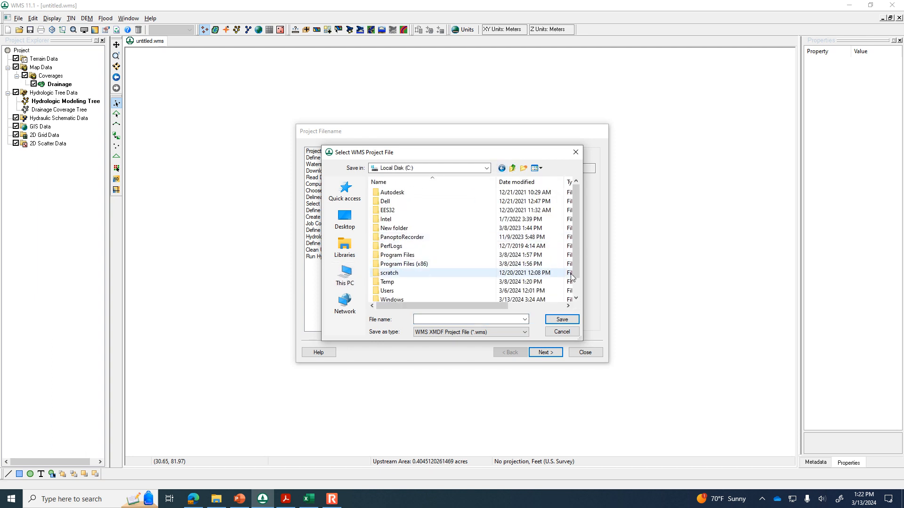
scroll(402, 266, down, 1)
double_click(402, 266)
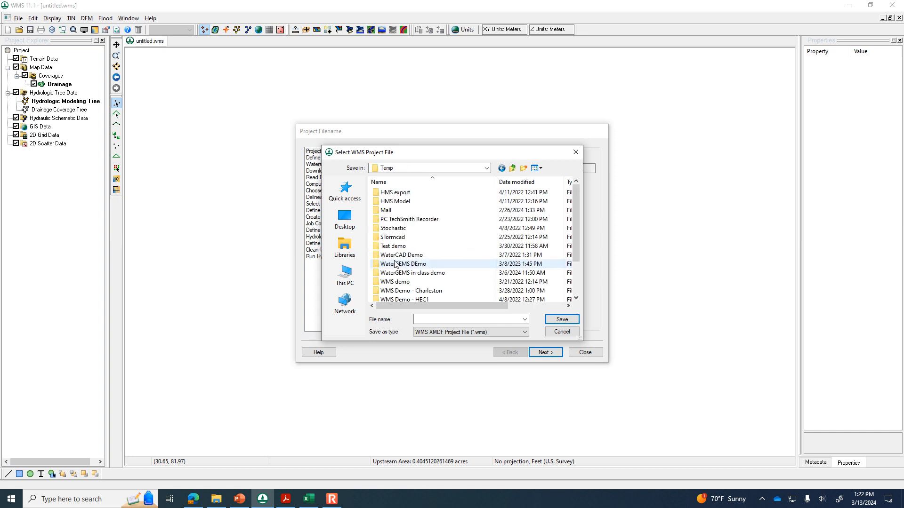
scroll(466, 225, down, 2)
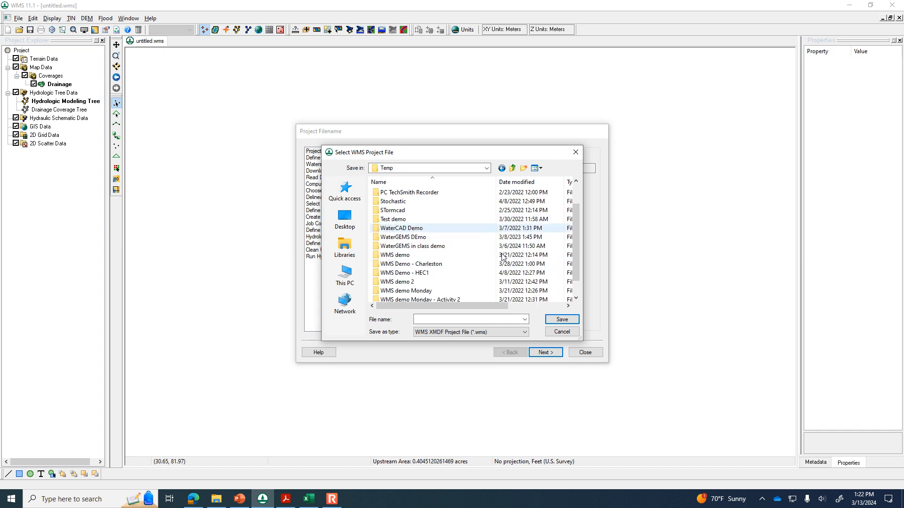
scroll(503, 257, up, 2)
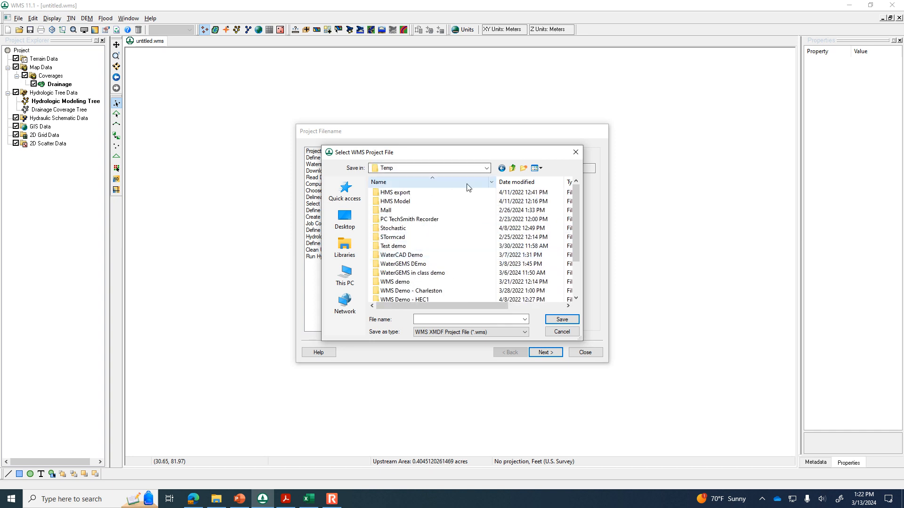
click(487, 168)
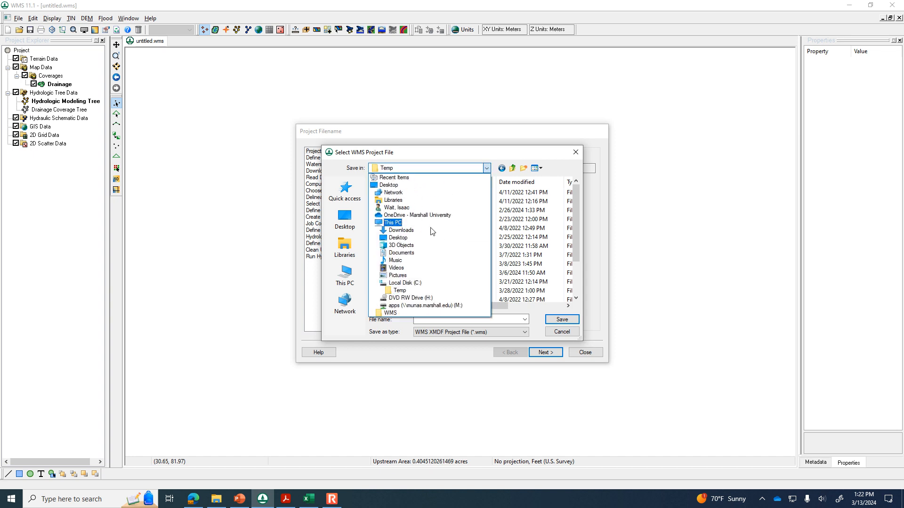
click(421, 276)
Create a new folder named 3-13-24 inside the WMS files folder and open it
scroll(426, 281, down, 1)
double_click(400, 292)
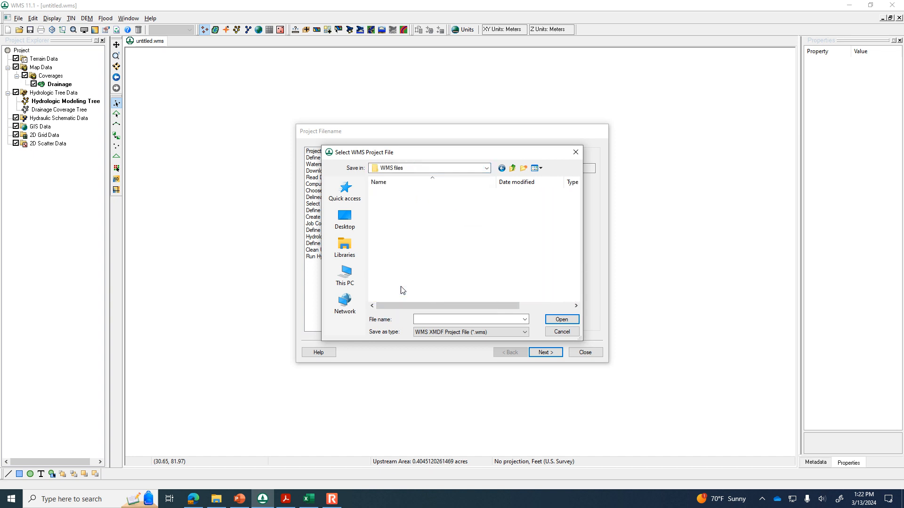
click(524, 168)
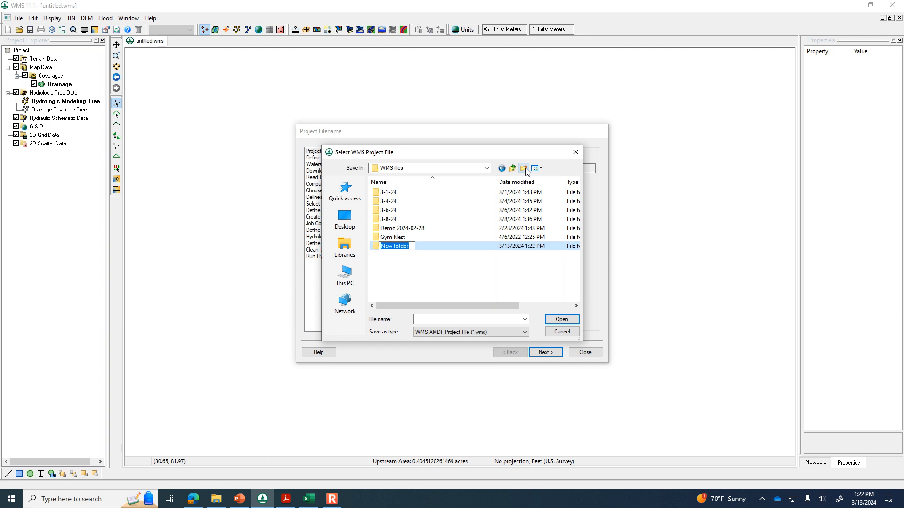
text(3-13-24)
key(Return)
key(Return)
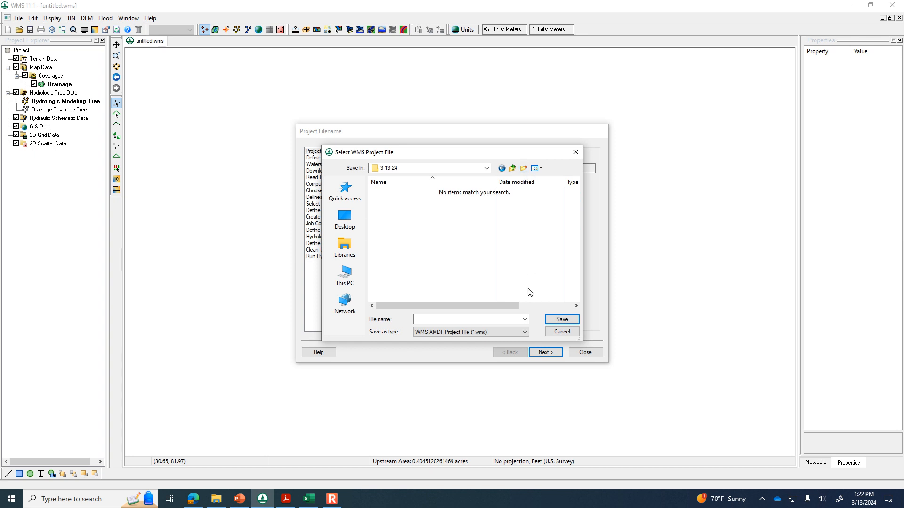
Name the project file First Hec1 model in the 3-13-24 folder and save the project
click(486, 320)
text(First Hec1 model)
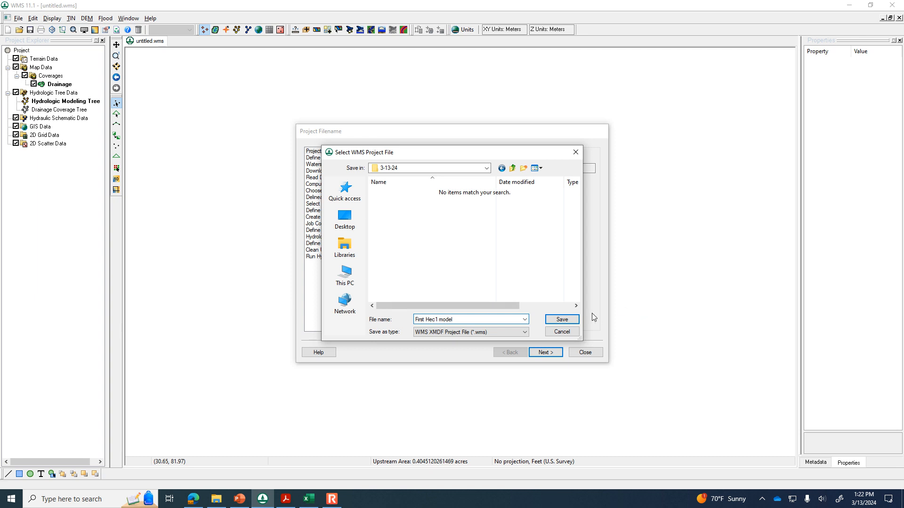
click(562, 320)
click(403, 184)
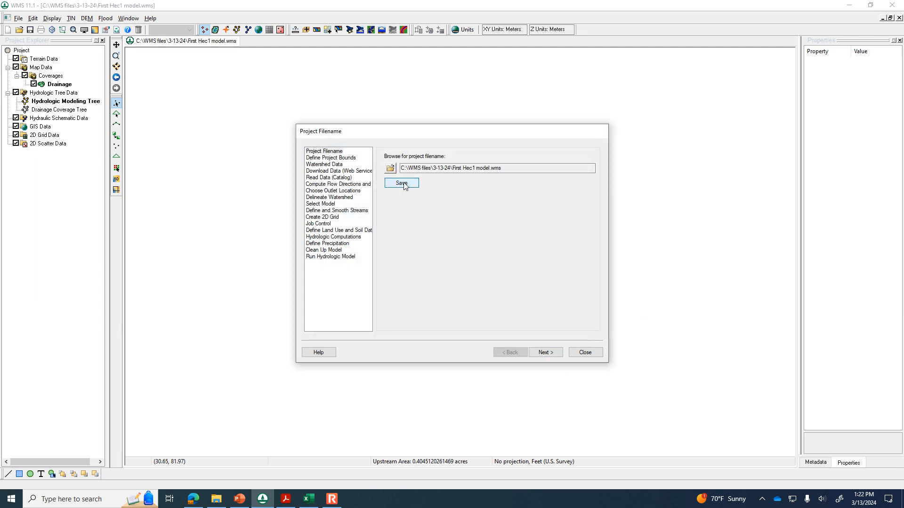
Define the project projection as NAD 1983 UTM Zone 17N with vertical datum NAVD 88(US) and vertical units in meters
click(546, 353)
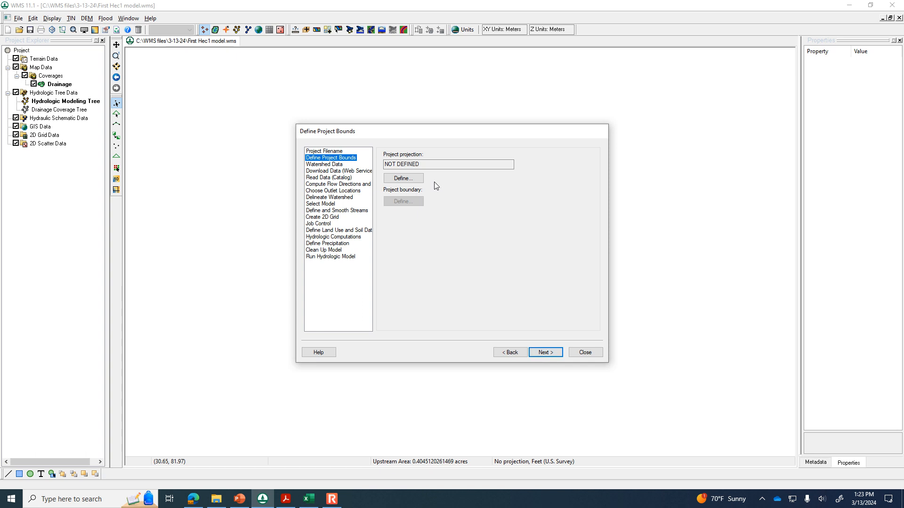
click(417, 182)
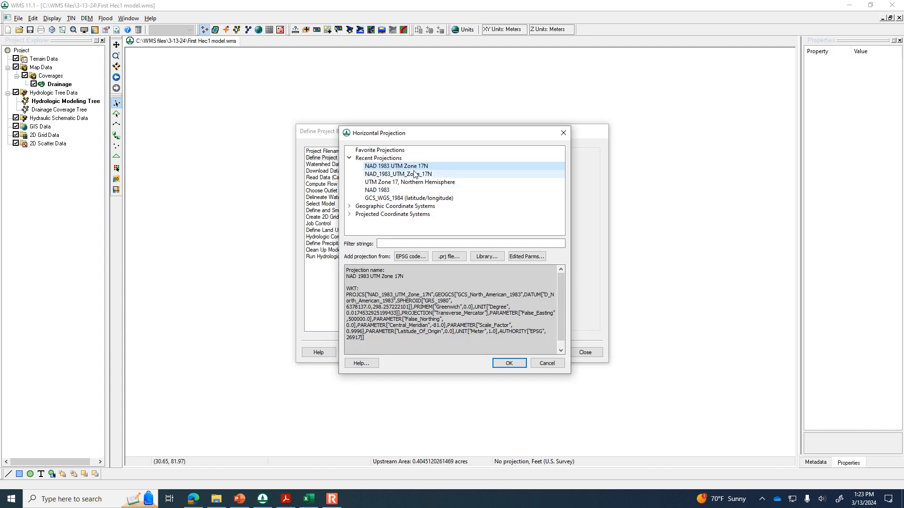
click(509, 363)
click(402, 303)
click(403, 320)
click(481, 303)
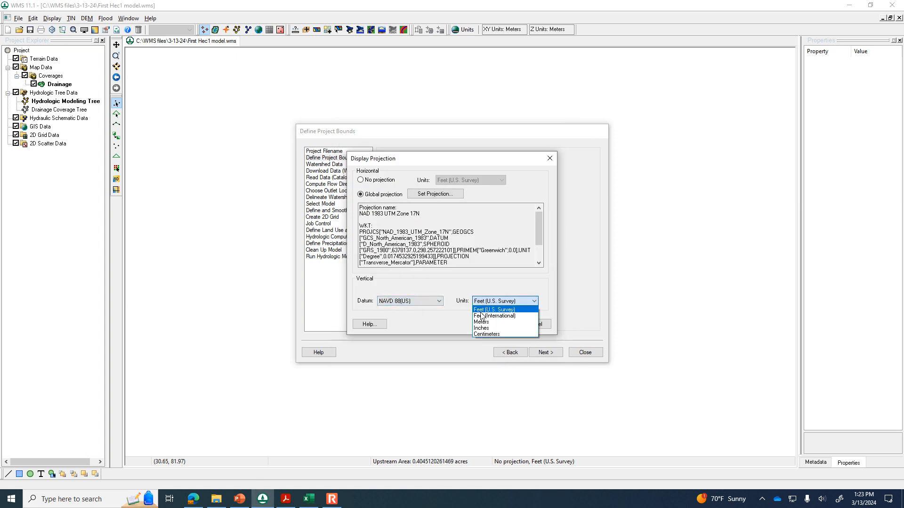
click(483, 322)
click(496, 325)
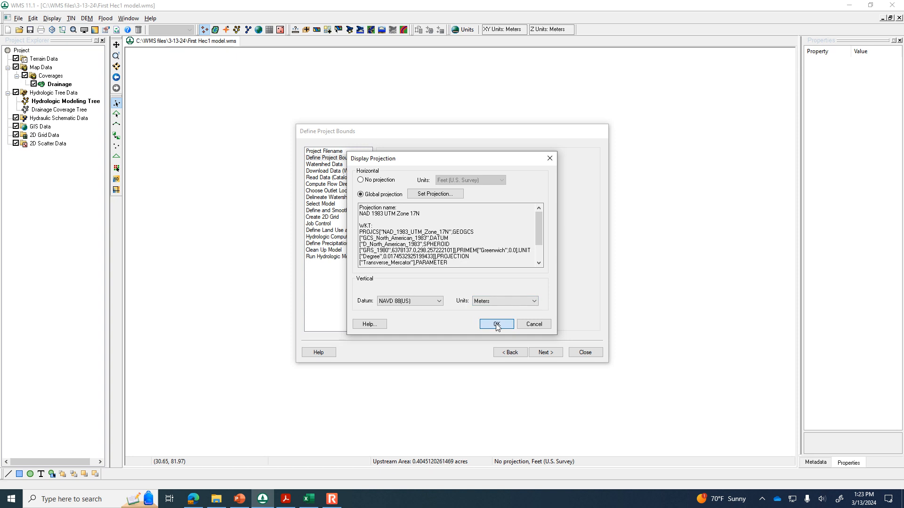
Open the map locator for the project boundary and locate the Green Valley Rd area south of Hal Greer Blvd near Huntington
click(406, 202)
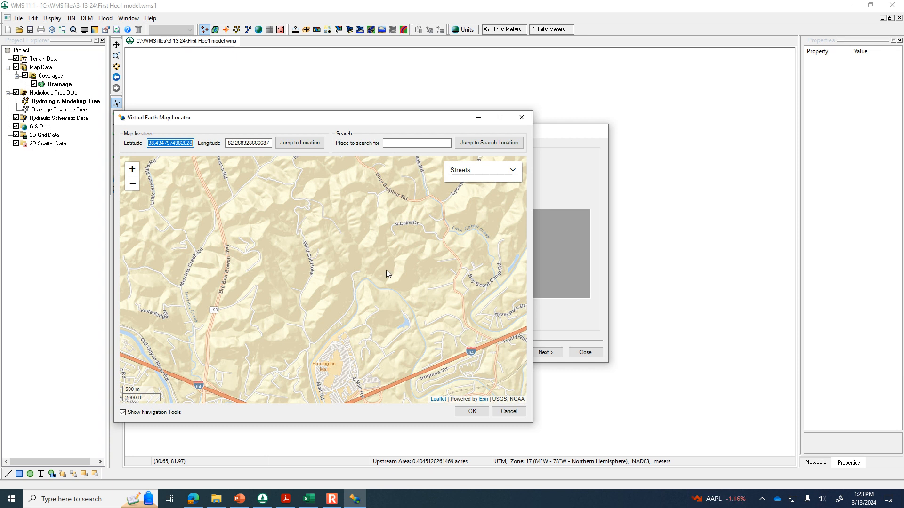
scroll(385, 269, down, 1)
drag(347, 289, 500, 229)
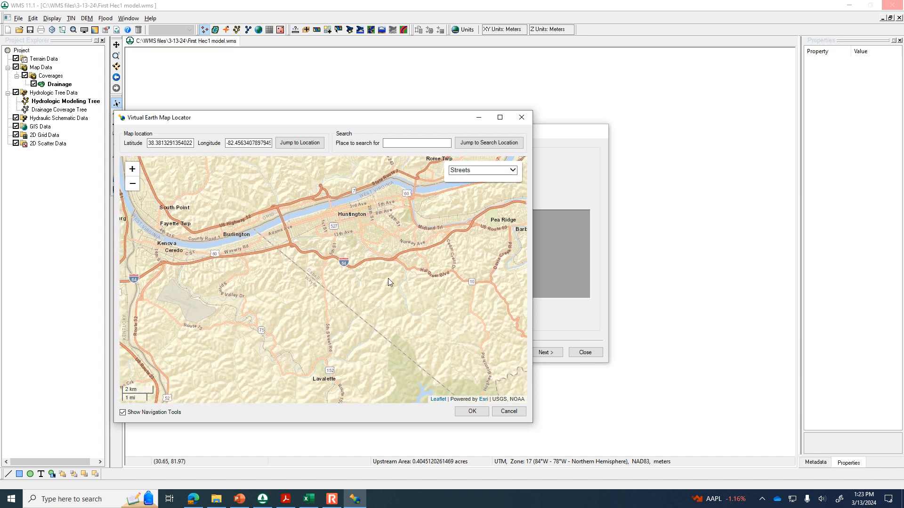
scroll(387, 278, up, 1)
drag(422, 278, 351, 259)
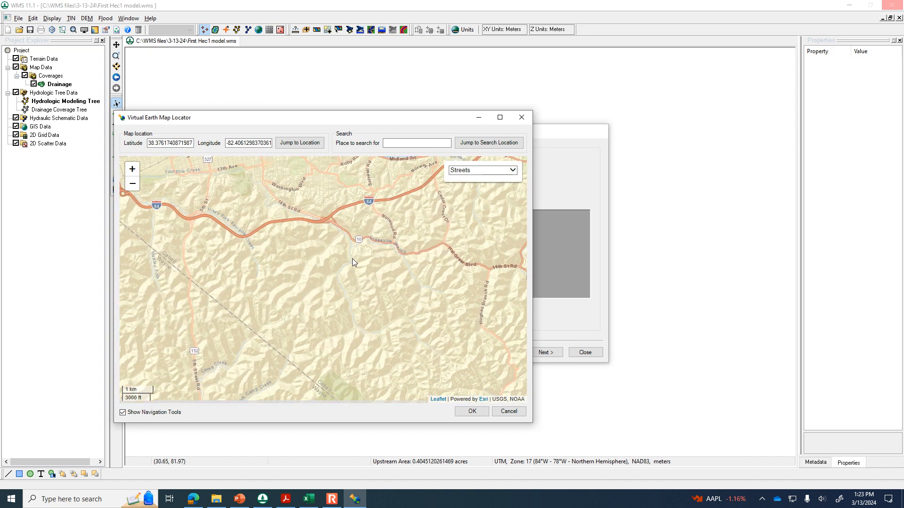
scroll(380, 275, up, 1)
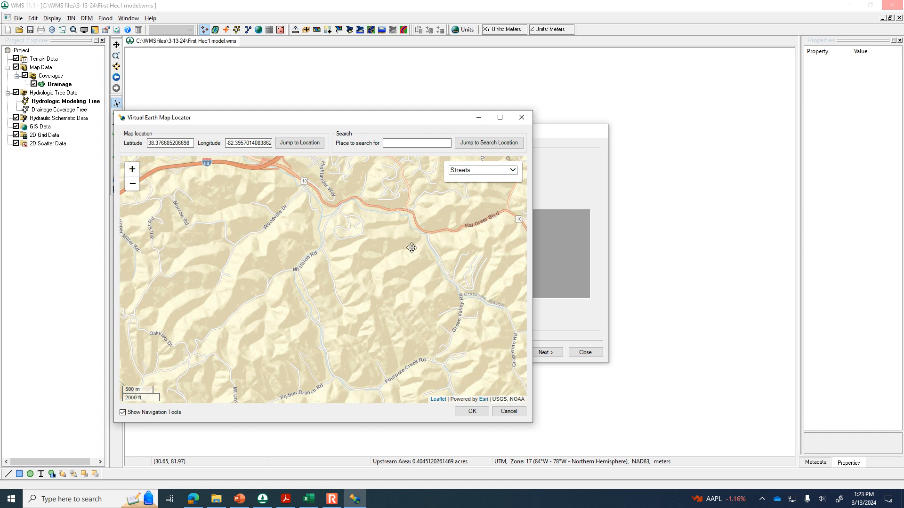
drag(416, 248, 371, 263)
scroll(372, 264, up, 1)
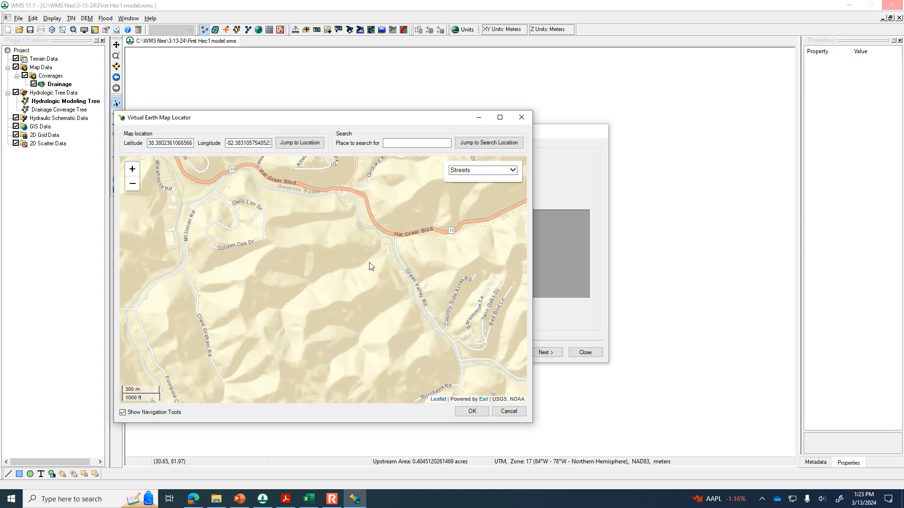
drag(254, 205, 237, 174)
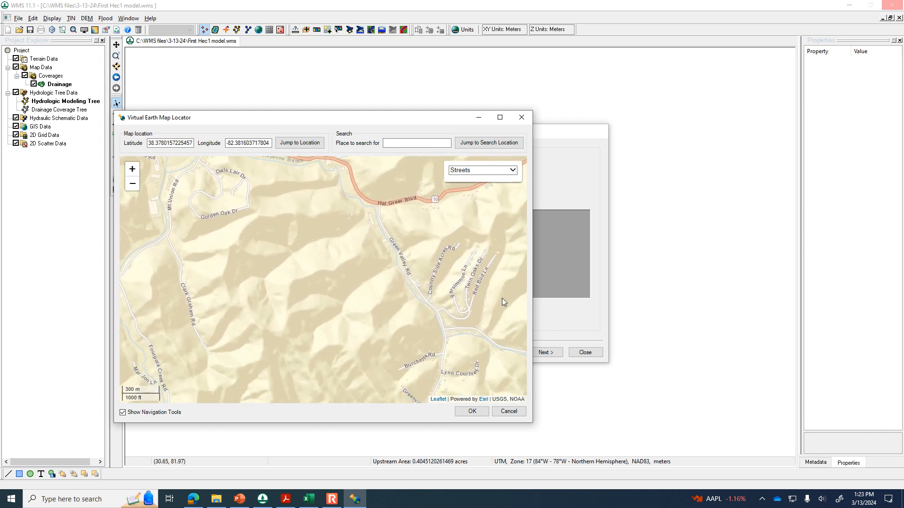
drag(421, 306, 371, 276)
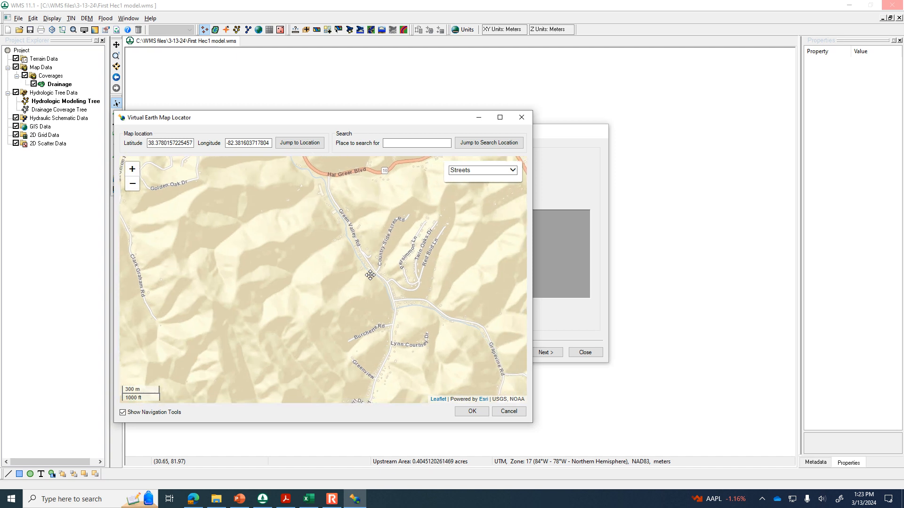
Frame the Green Valley Rd, Fourpole Creek Rd and Hughes Branch Rd area and accept it as the project boundary
scroll(313, 232, down, 1)
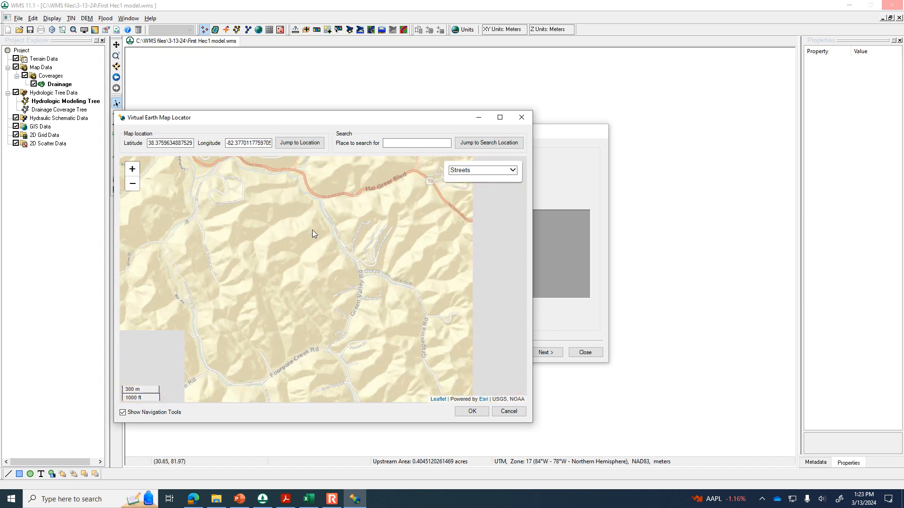
drag(313, 243, 304, 230)
scroll(305, 227, up, 1)
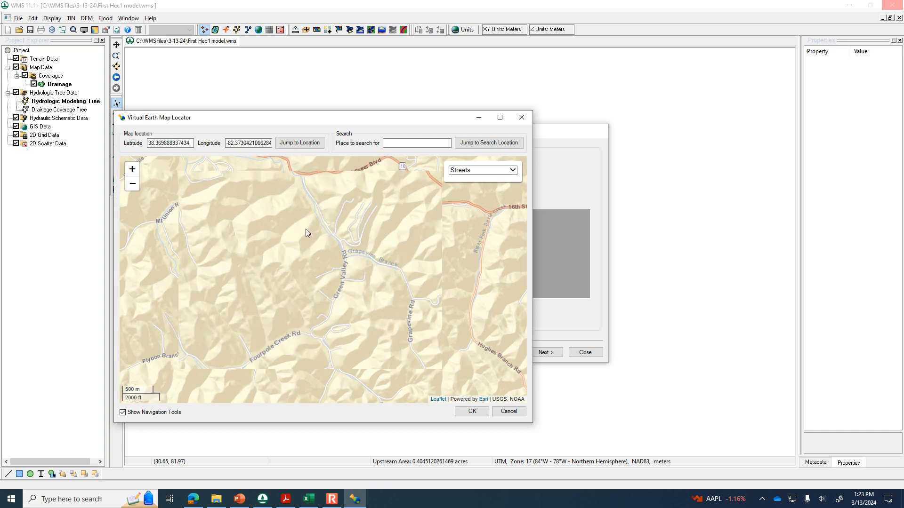
scroll(307, 227, down, 1)
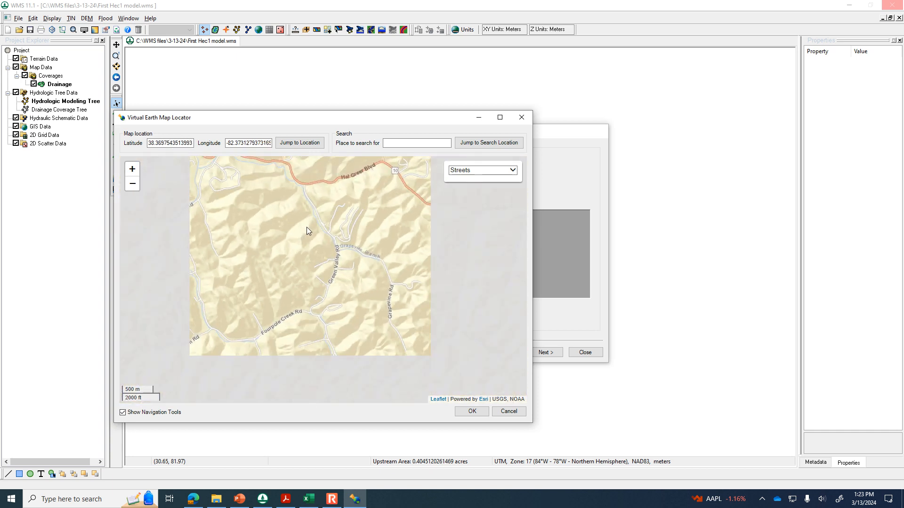
drag(335, 261, 337, 255)
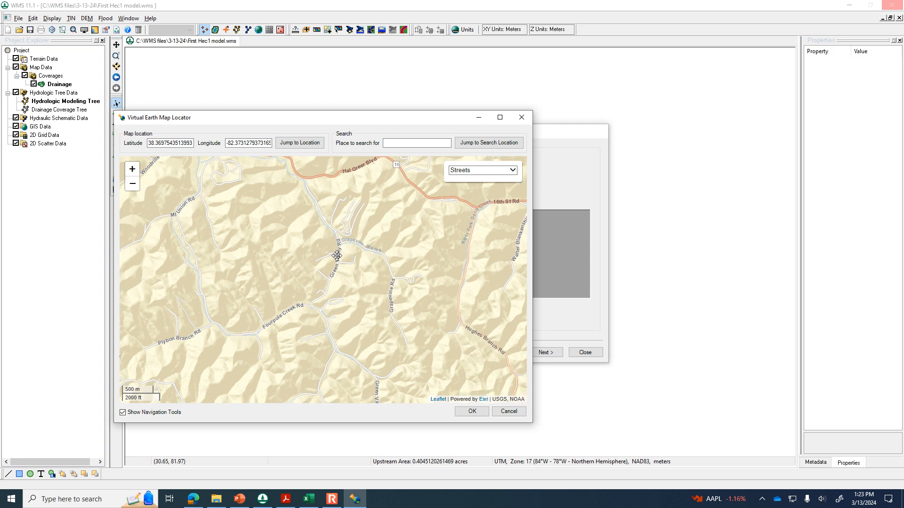
click(483, 411)
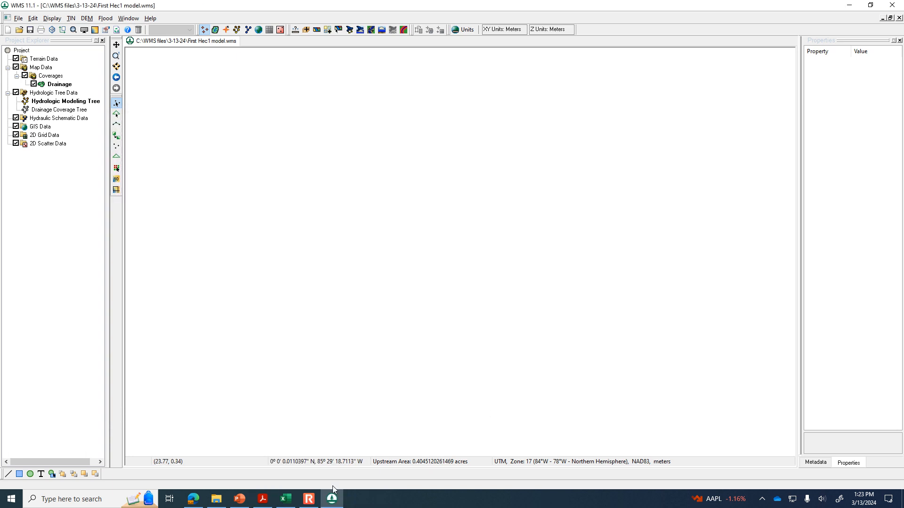
click(332, 498)
click(331, 497)
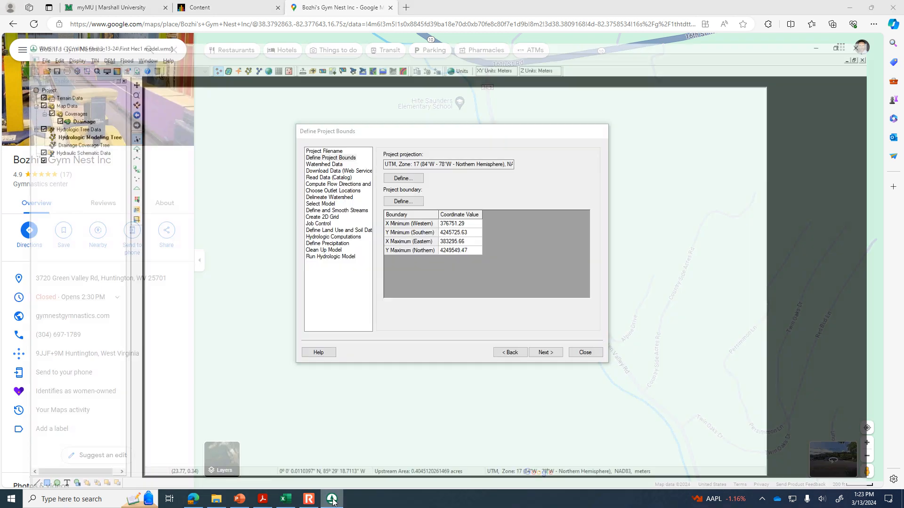
Use web services as the watershed data source, selecting Worldwide Elevation Data, NLCD 2011 and the Ssurgo Soil Type Shapefile
click(543, 353)
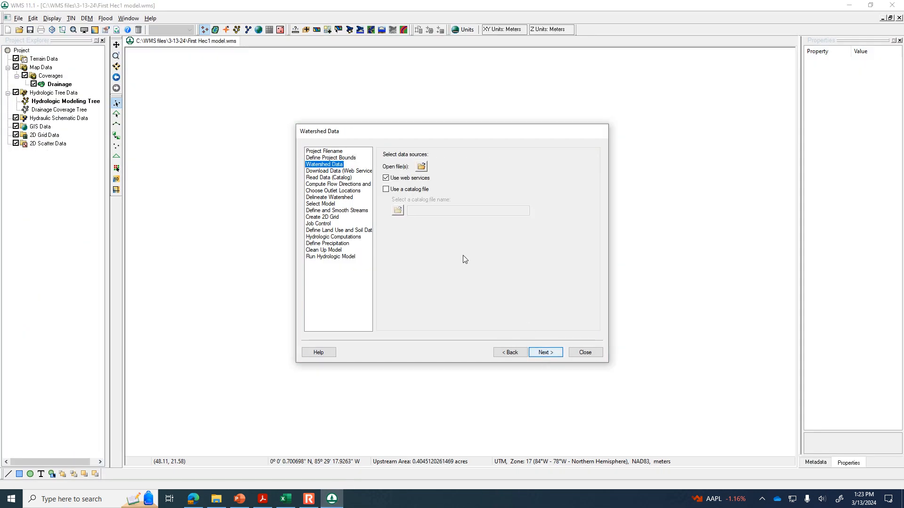
click(544, 353)
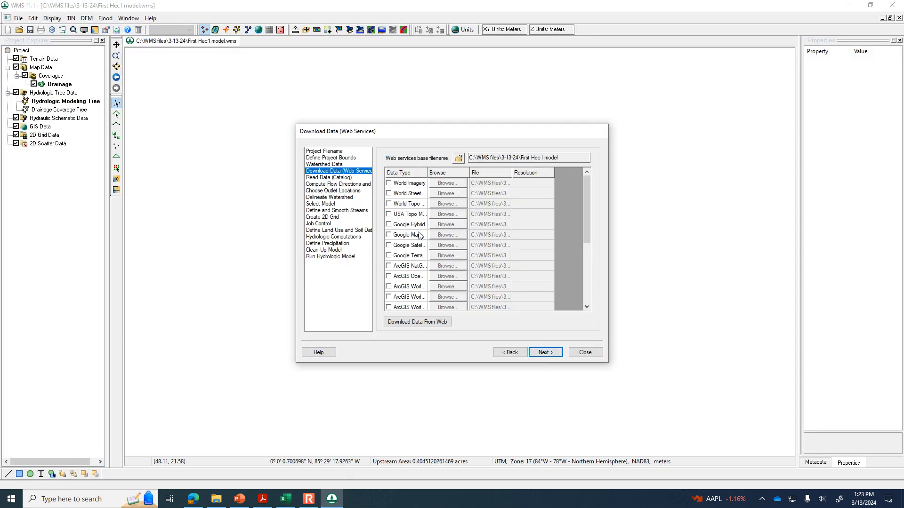
drag(427, 173, 462, 172)
drag(592, 203, 590, 230)
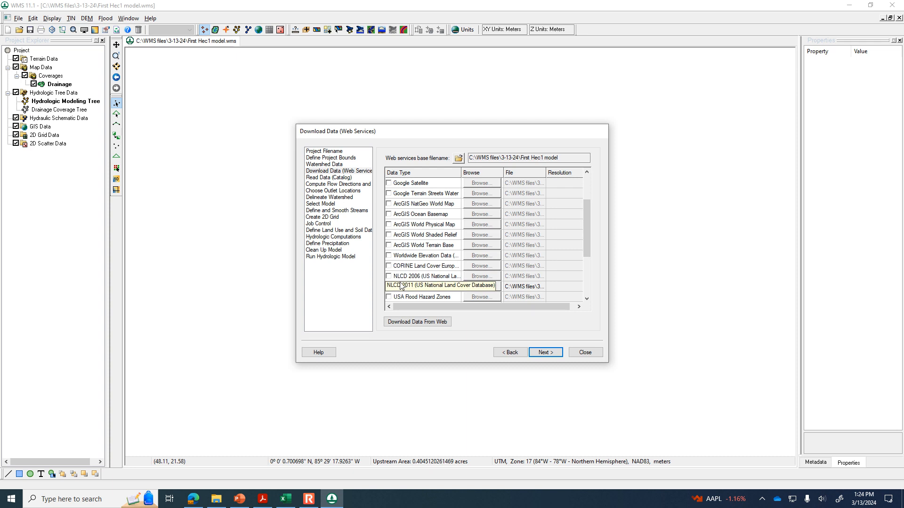
click(389, 255)
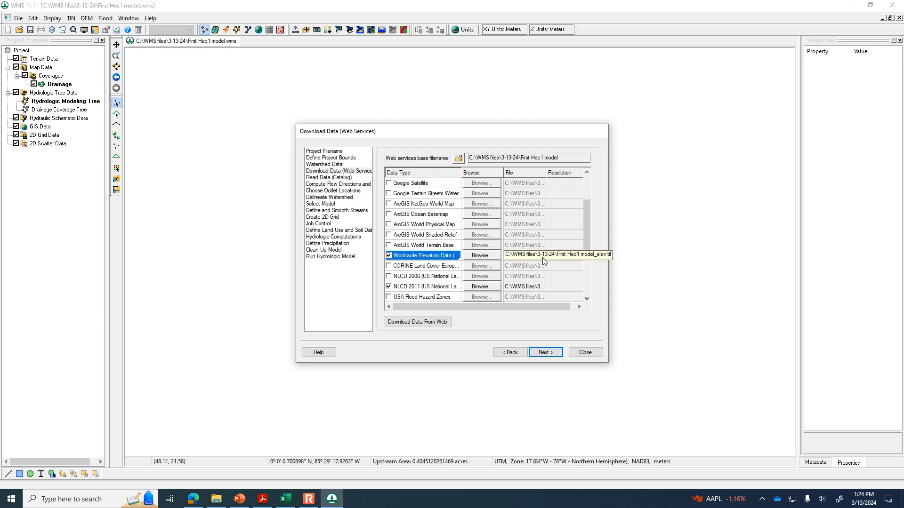
click(644, 250)
drag(589, 254, 588, 290)
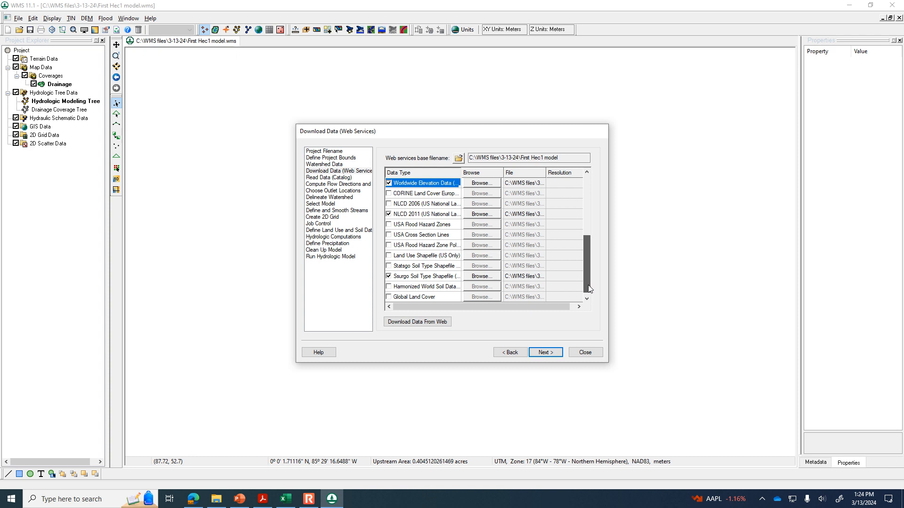
Download the selected data from the web, choosing an elevation zoom level and accepting the suggested raster cell size
click(438, 325)
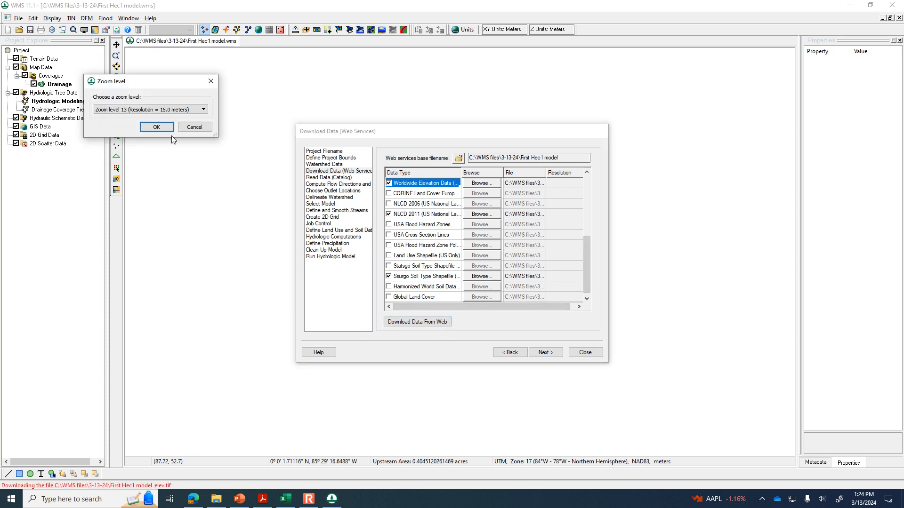
click(203, 109)
click(203, 169)
click(203, 170)
click(192, 168)
click(166, 131)
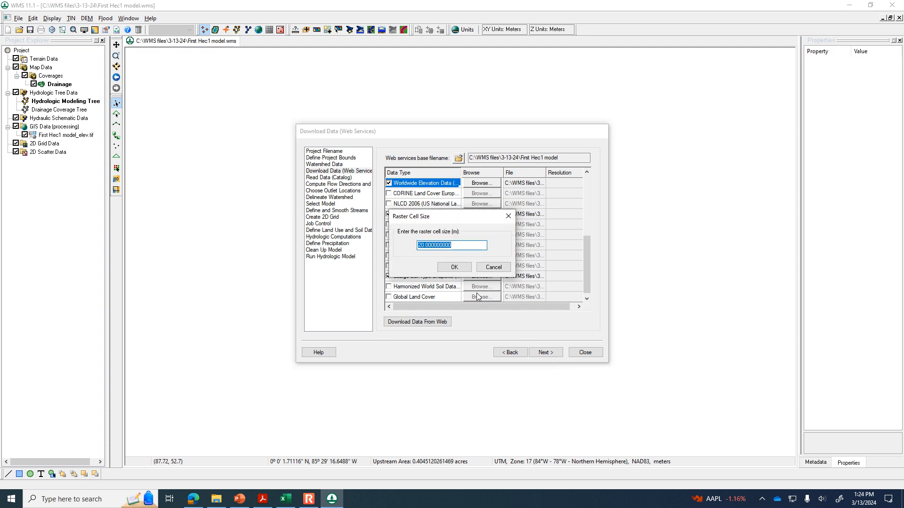
click(454, 267)
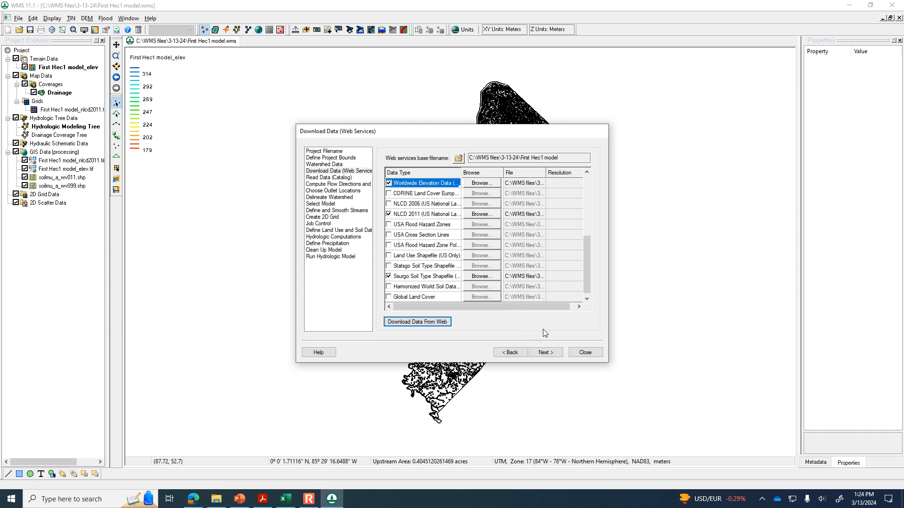
Compute the TOPAZ flow data with areas in acres and distances in feet, read in the solution, and close the wizard at the outlet stage
click(546, 353)
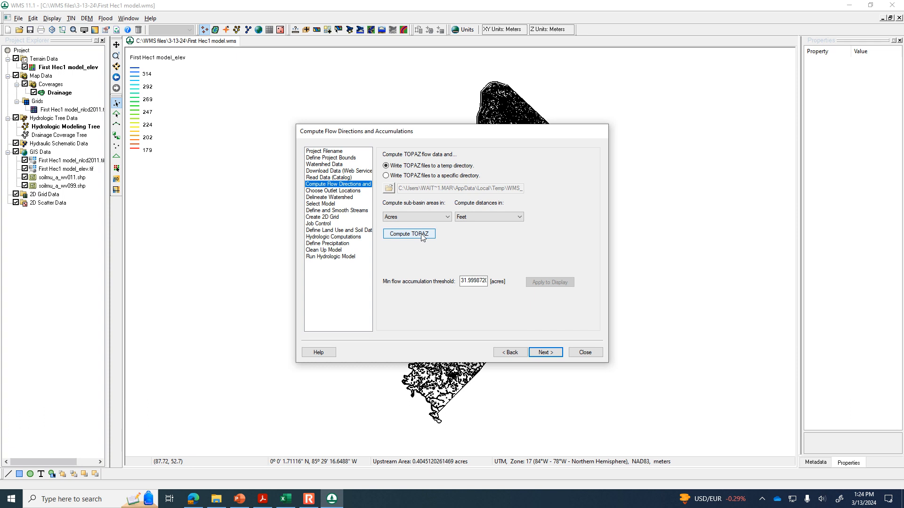
click(422, 237)
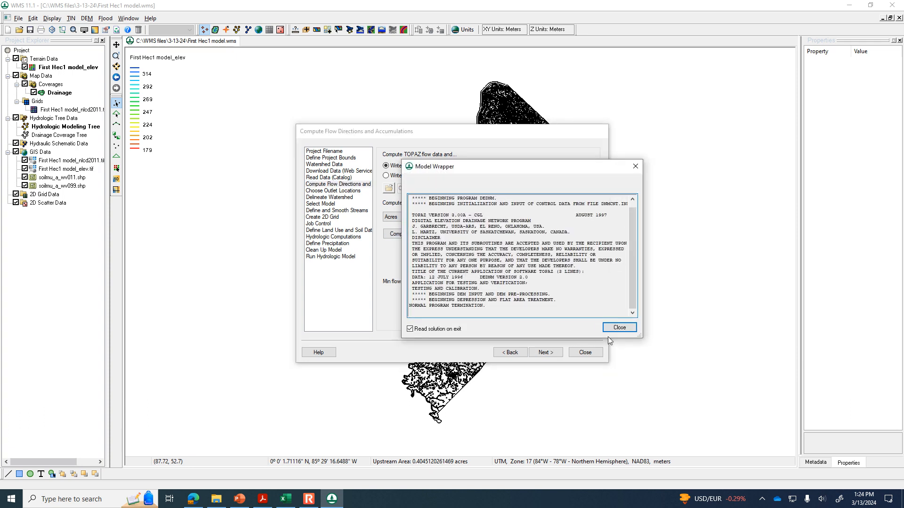
click(619, 327)
click(545, 352)
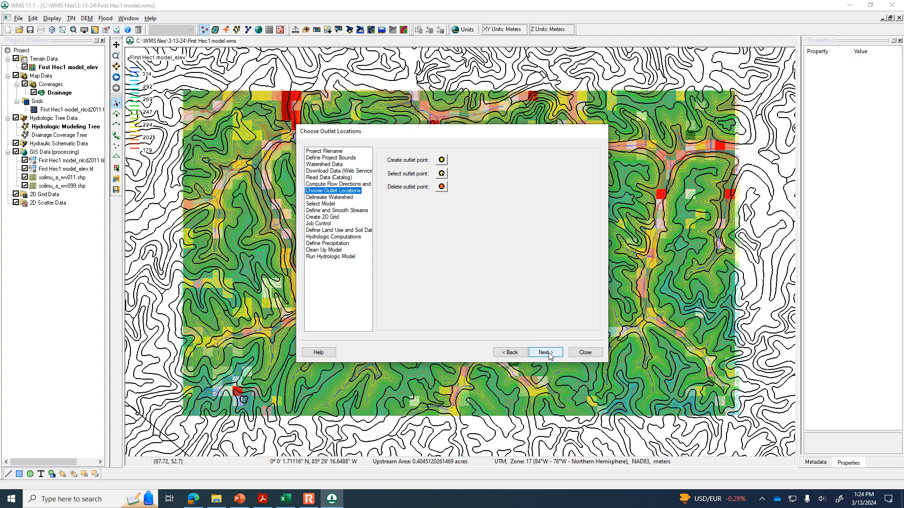
click(585, 352)
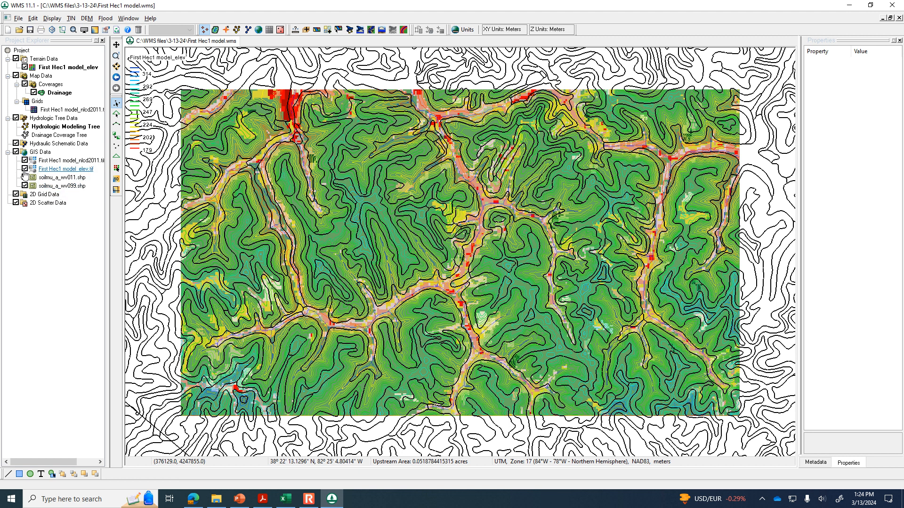
Hide the soilmu_a_wv011 and soilmu_a_wv099 shapefiles and the elevation and NLCD 2011 rasters under GIS Data
click(25, 177)
click(25, 185)
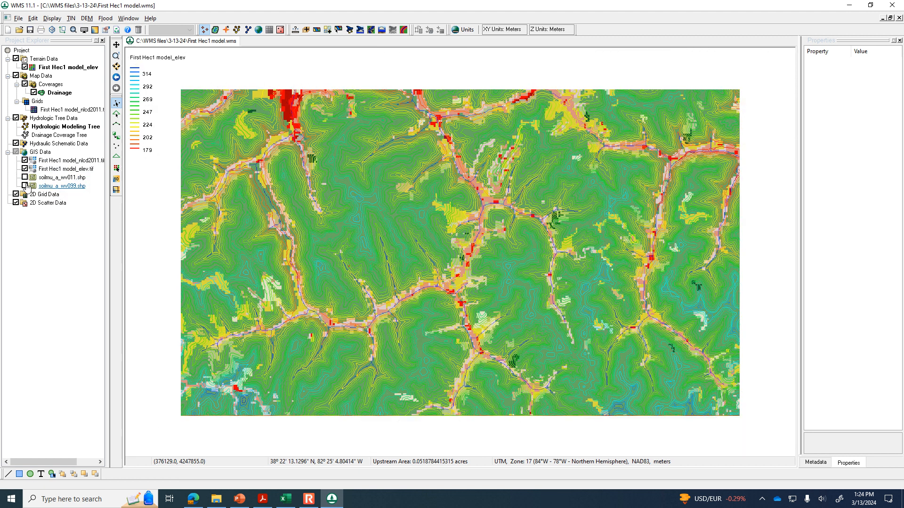
click(25, 169)
click(24, 160)
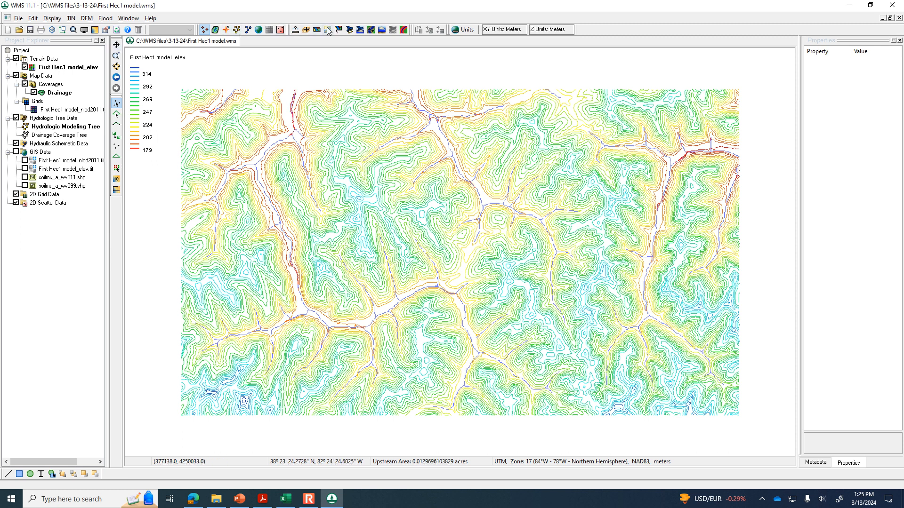
Add the World Street Map online map as a background layer
click(317, 29)
click(477, 212)
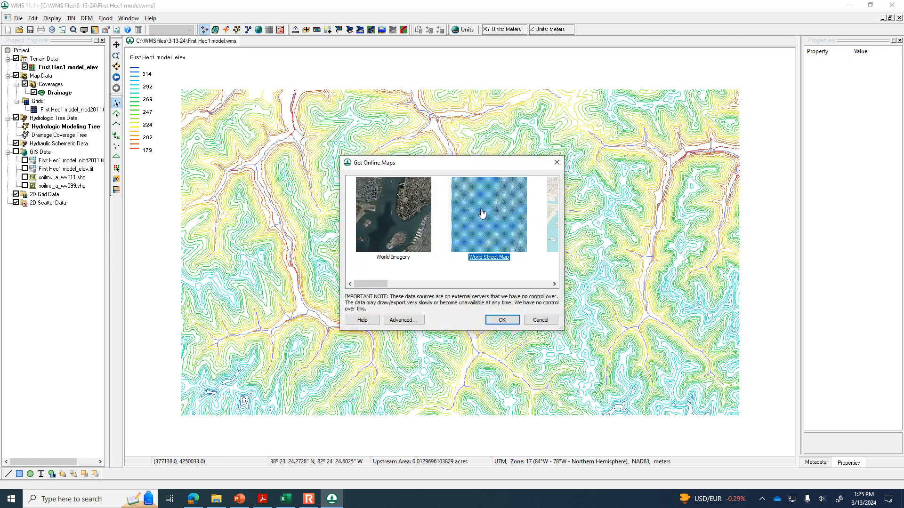
click(502, 320)
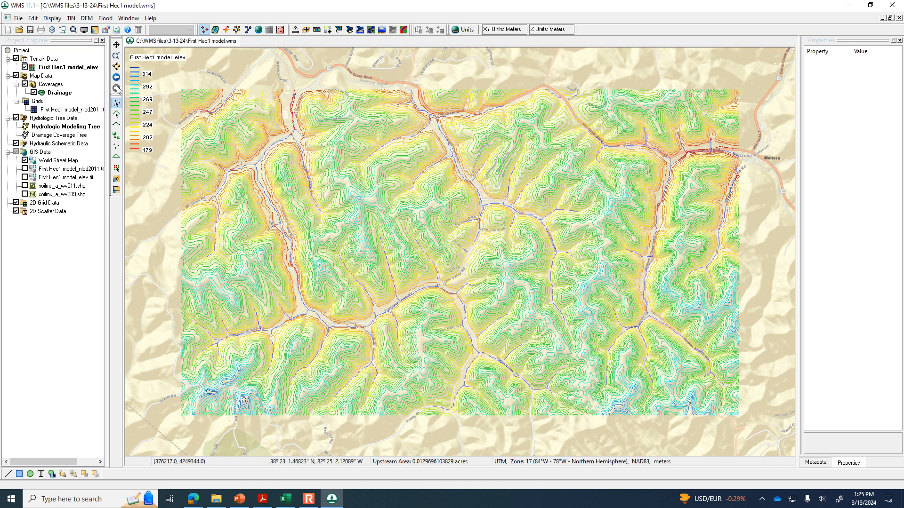
Examine the stream along Green Valley Rd in WMS and compare it with the Bozhi's Gym Nest location on Google Maps in the browser
click(115, 56)
drag(423, 126, 479, 182)
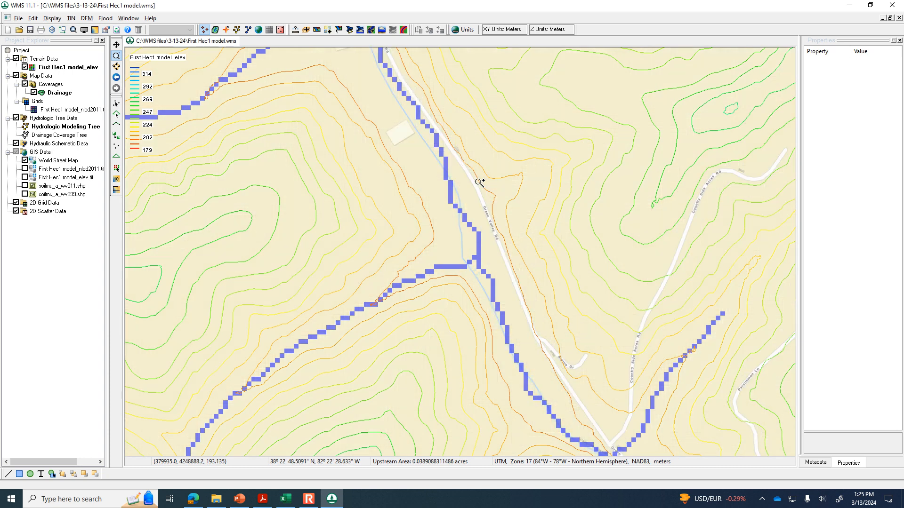
scroll(492, 238, down, 1)
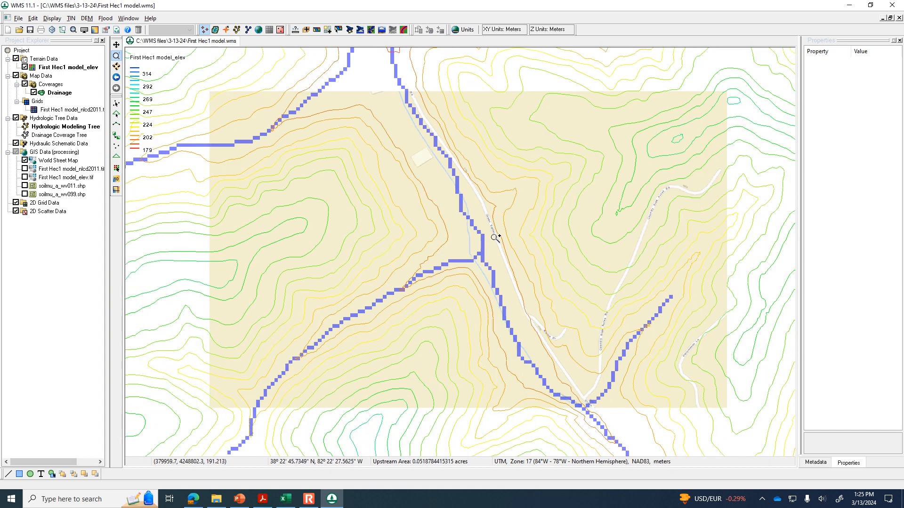
click(194, 503)
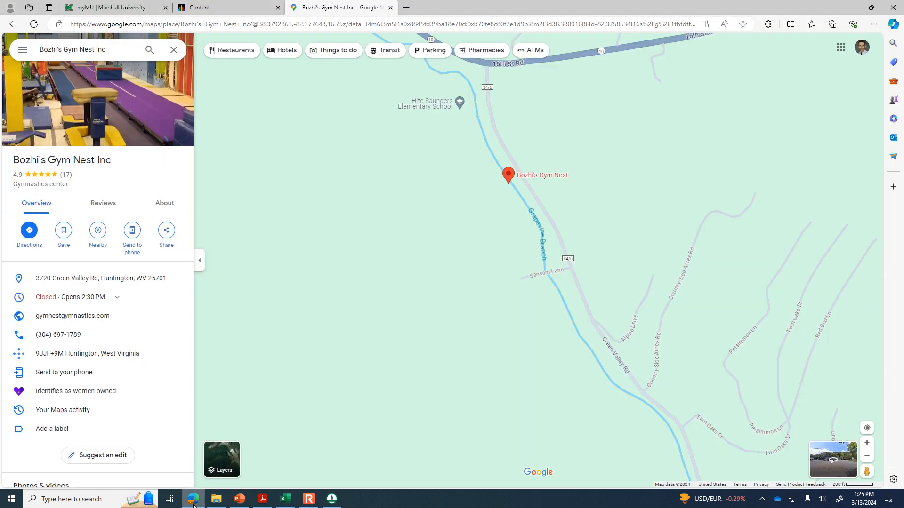
scroll(502, 230, up, 2)
drag(510, 217, 566, 421)
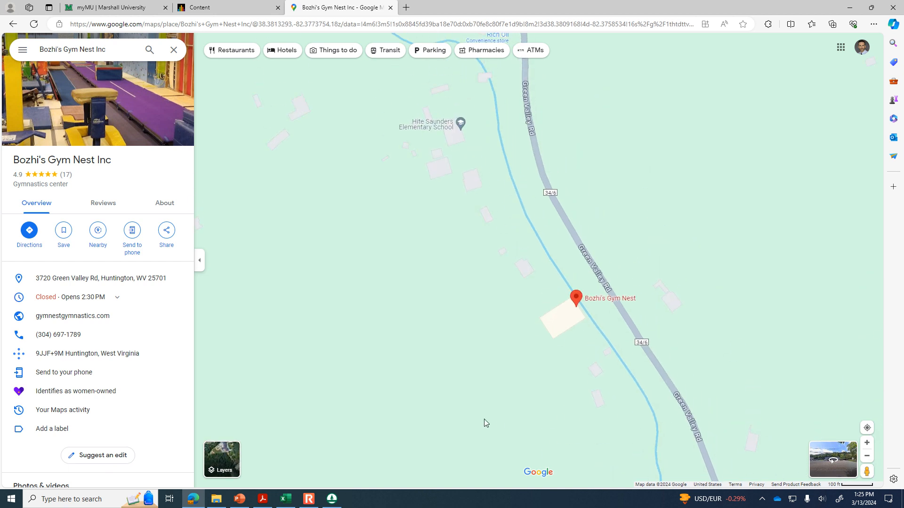
scroll(510, 401, down, 3)
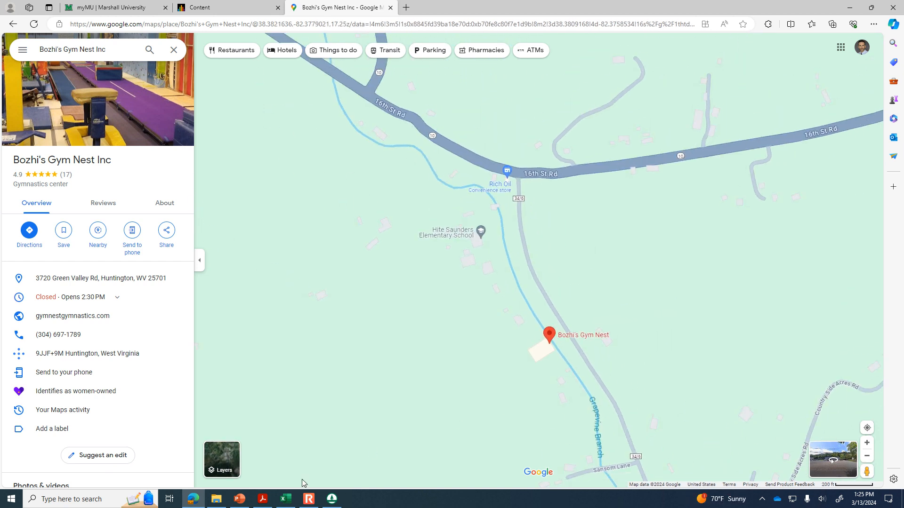
click(331, 499)
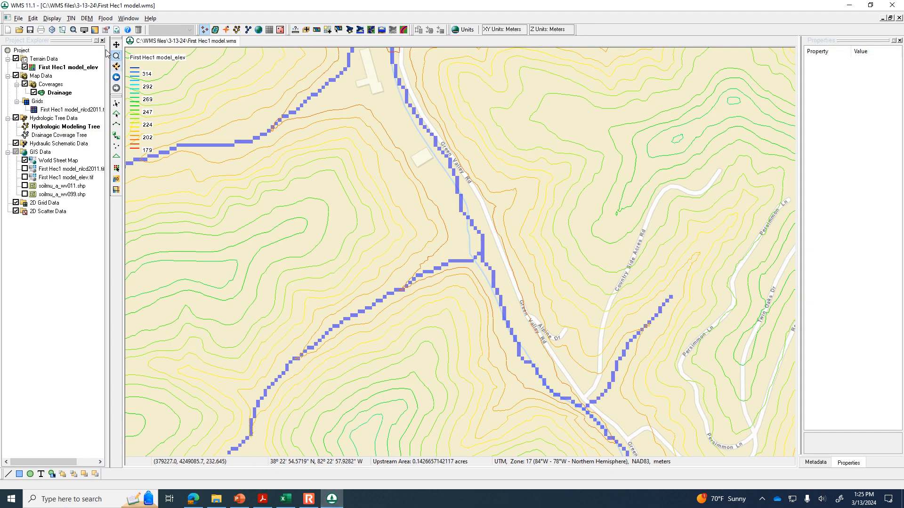
Create an outlet point on the stream beside Green Valley Rd, just northeast of the small building, using the wizard's Choose Outlet Locations stage
click(349, 30)
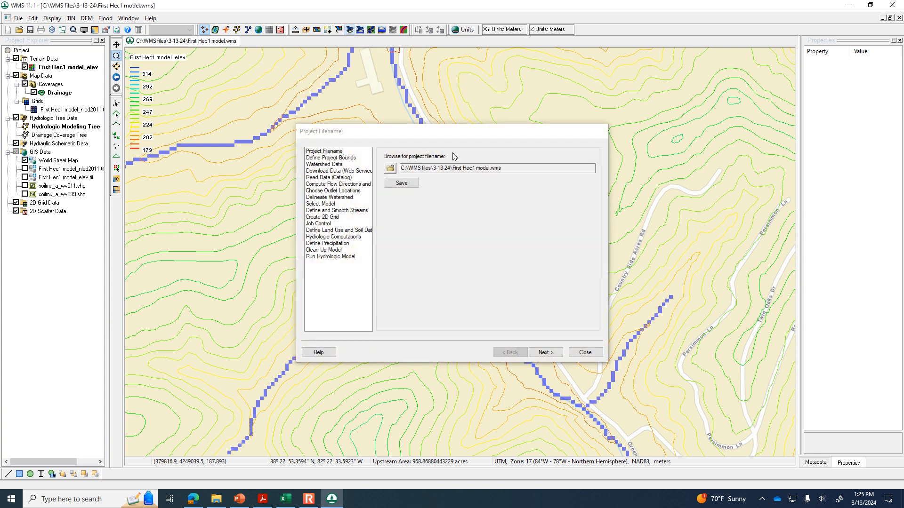
click(342, 190)
drag(409, 135, 694, 78)
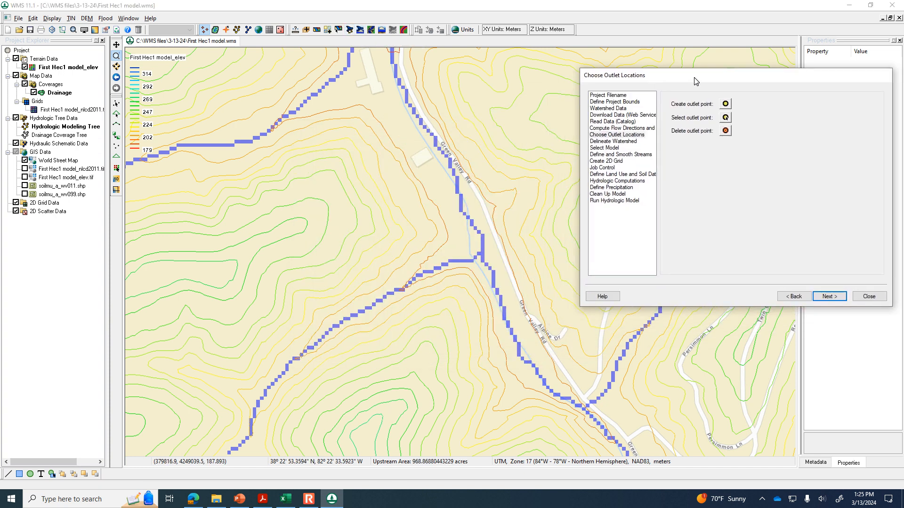
click(727, 104)
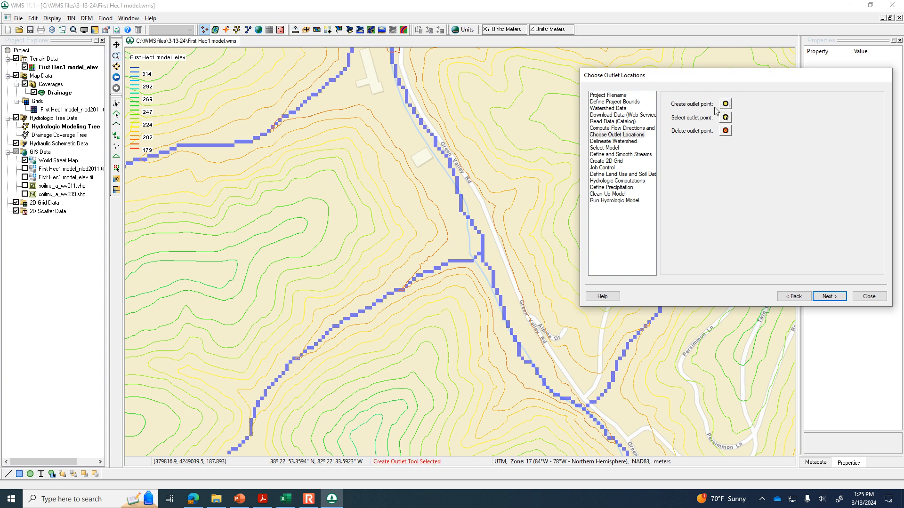
click(438, 147)
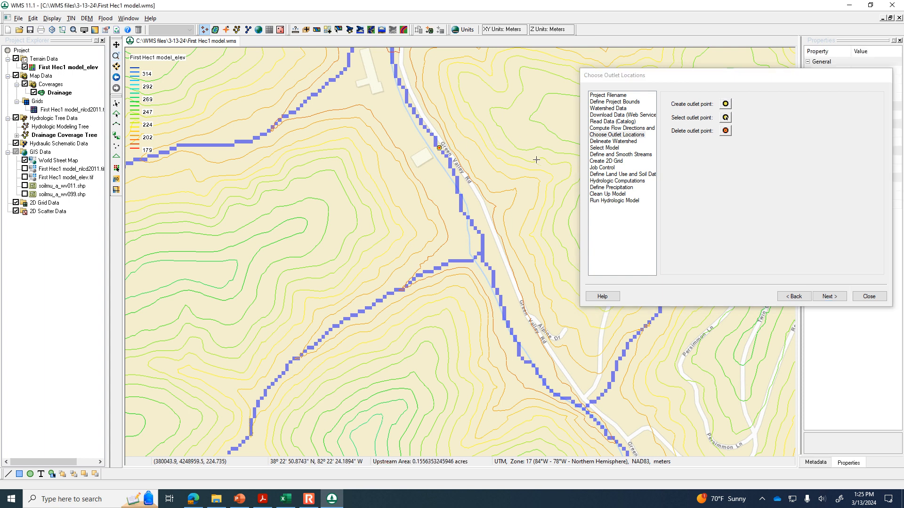
Delineate the watershed upstream of the outlet with the existing stream threshold and computation units, and close the wizard
click(829, 297)
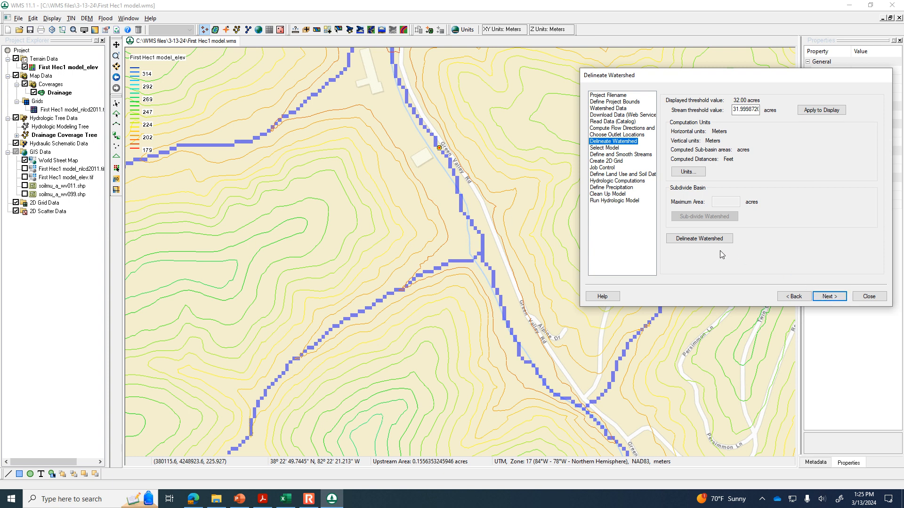
click(703, 239)
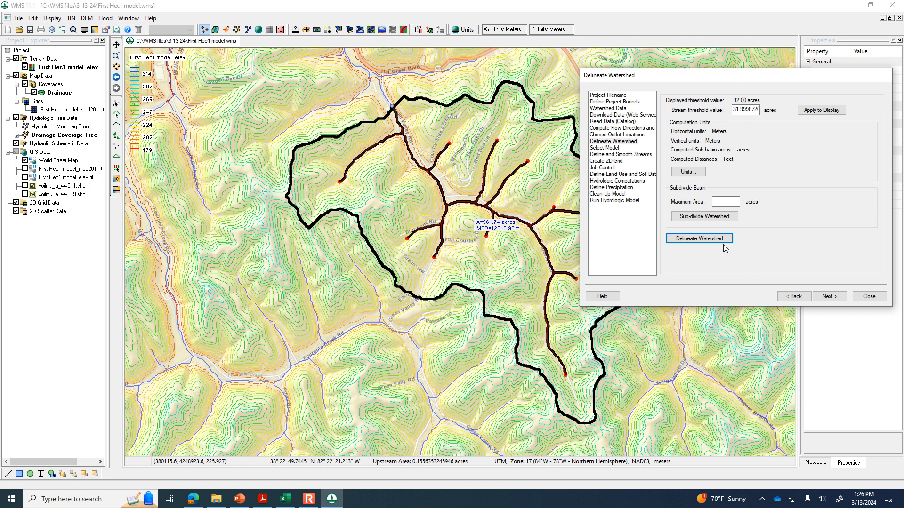
click(833, 299)
click(860, 296)
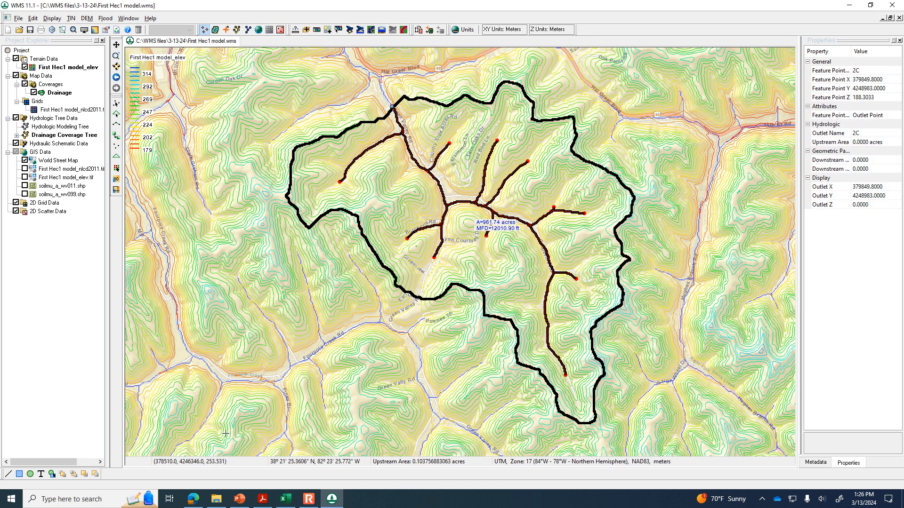
click(309, 498)
click(172, 157)
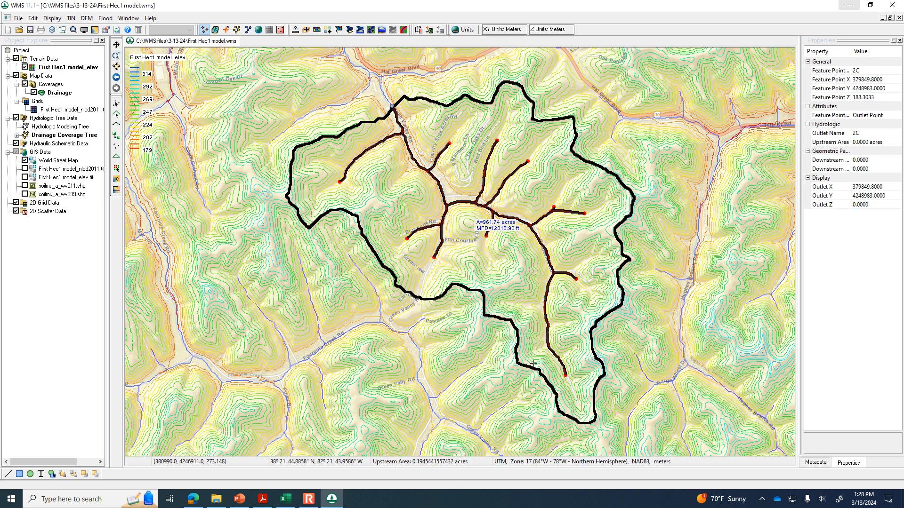
Examine the delineated watershed boundary against the contours and neighbouring streams, especially around the southern tip near Grapevine Rd
click(559, 395)
scroll(525, 382, up, 2)
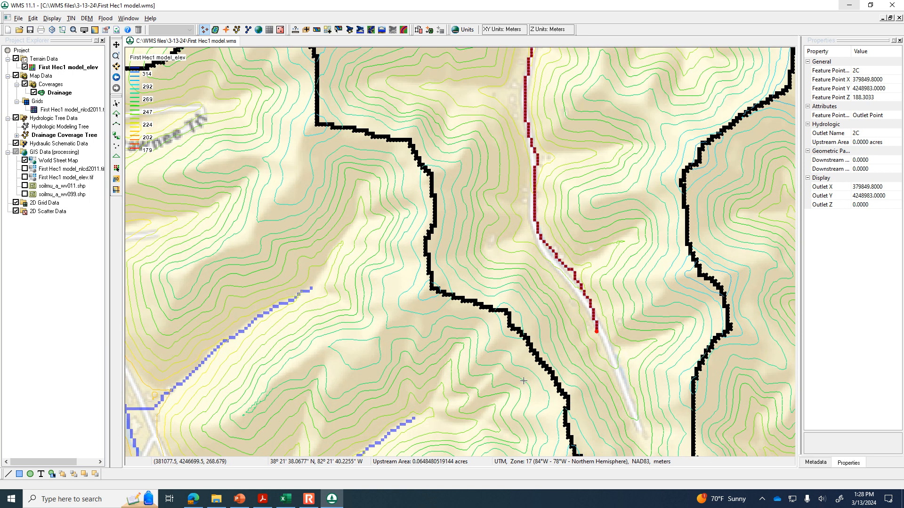
scroll(352, 171, down, 1)
scroll(669, 347, down, 1)
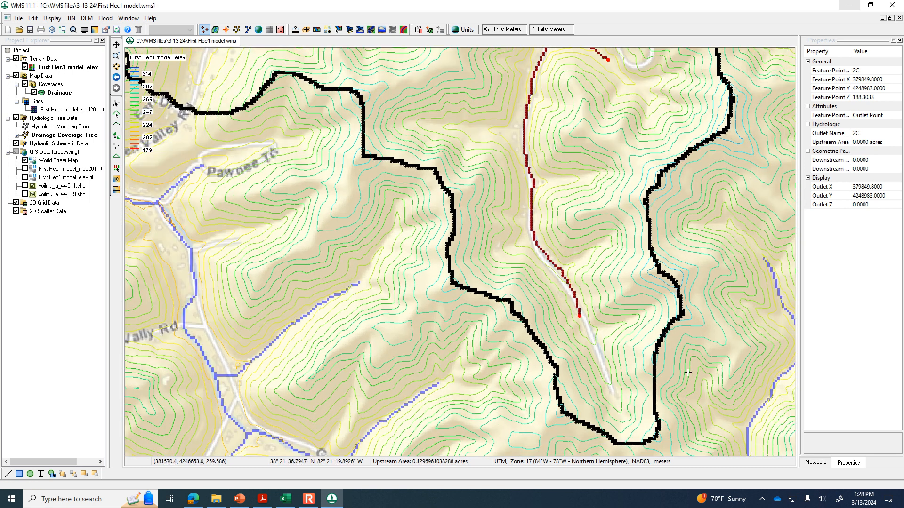
scroll(688, 386, up, 2)
scroll(659, 360, down, 1)
scroll(623, 305, down, 1)
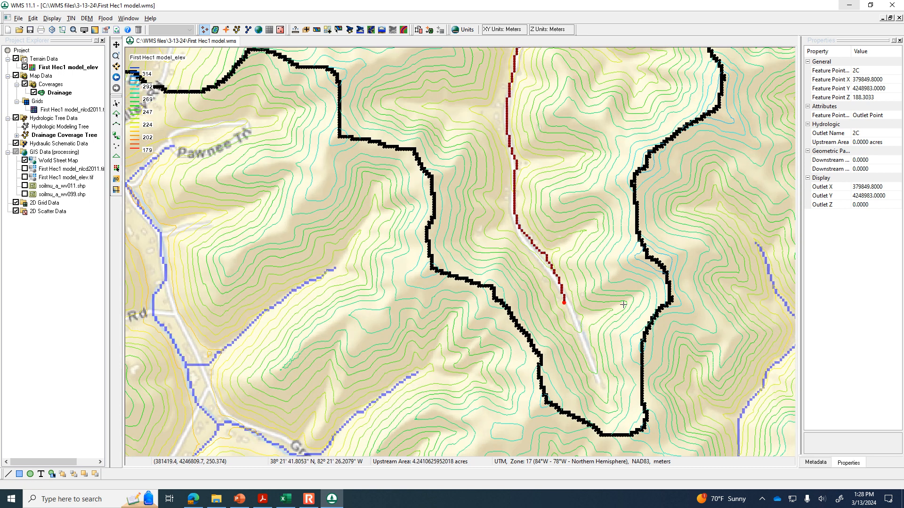
scroll(732, 400, up, 2)
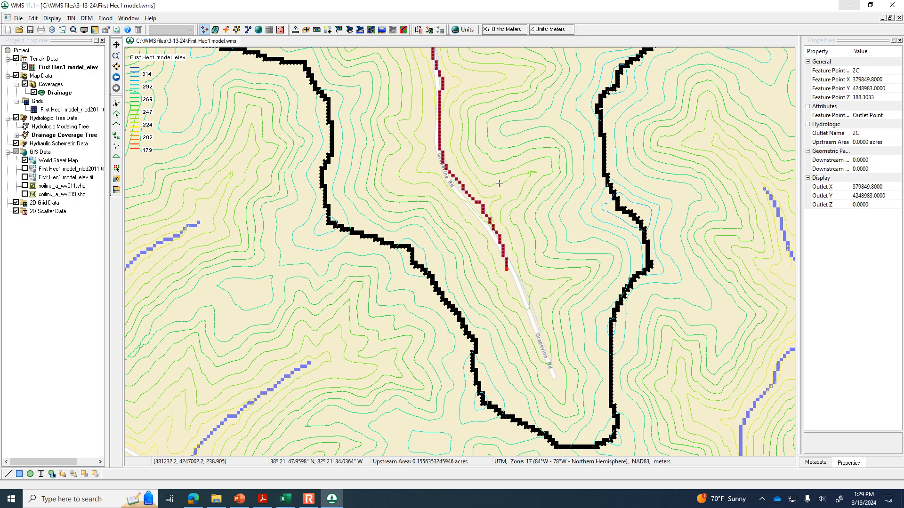
scroll(499, 182, down, 3)
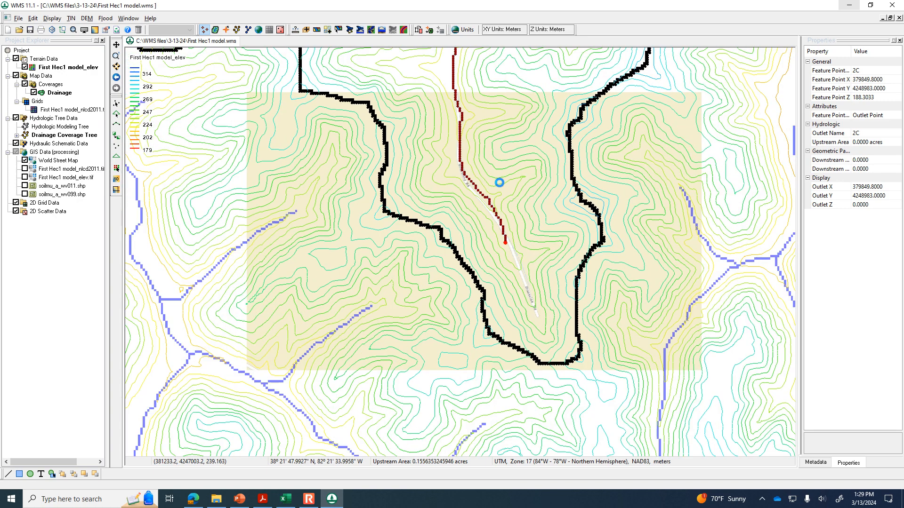
scroll(576, 407, down, 2)
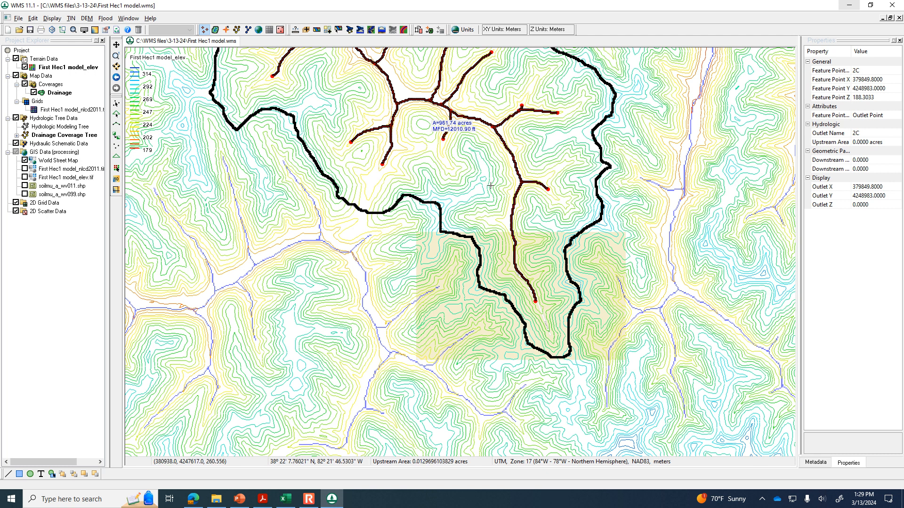
scroll(644, 380, down, 1)
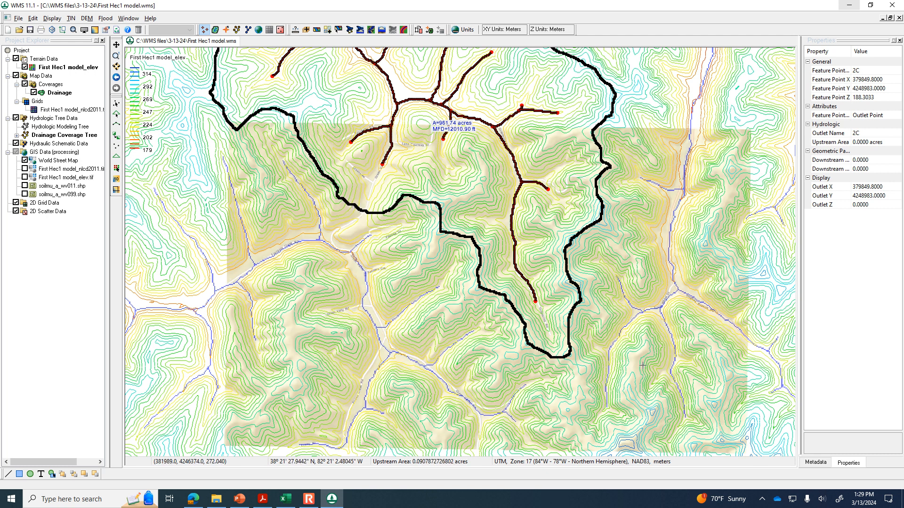
scroll(645, 380, down, 1)
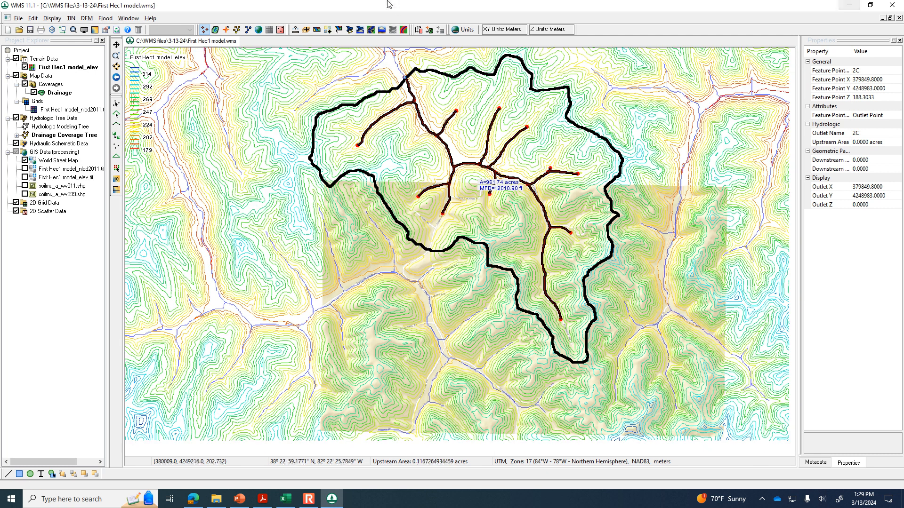
scroll(422, 87, up, 1)
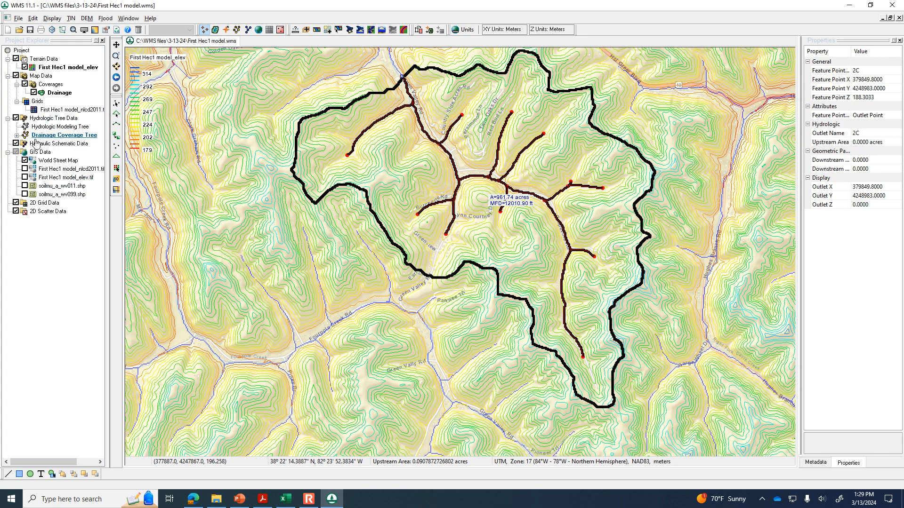
Show the NLCD 2011 and elevation rasters under GIS Data and hide the World Street Map
click(25, 169)
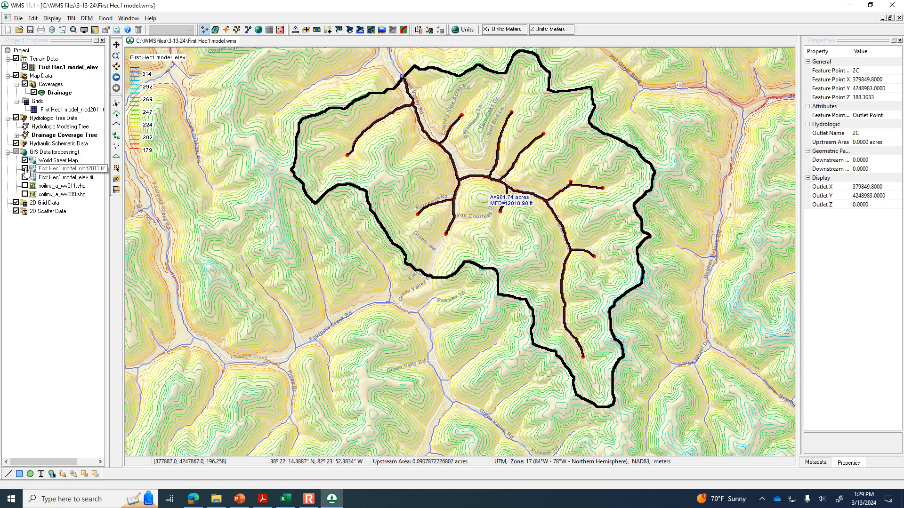
click(25, 177)
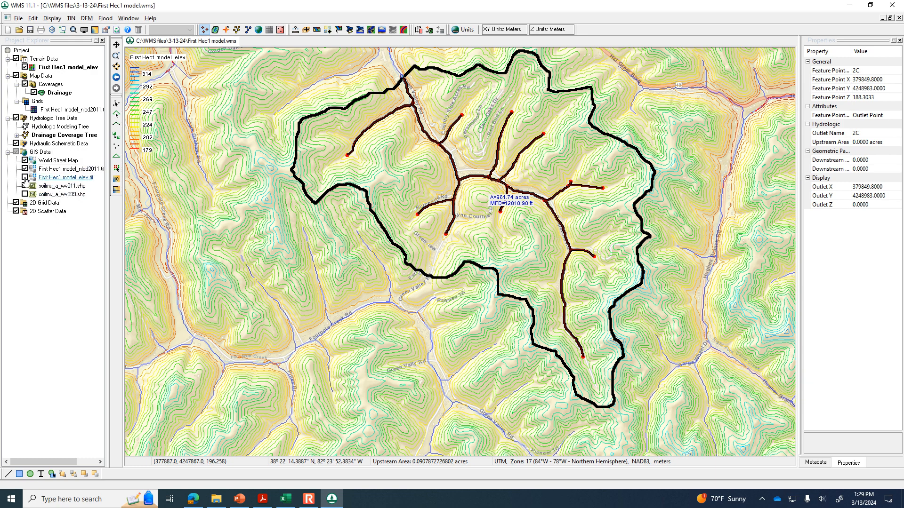
click(24, 177)
click(25, 160)
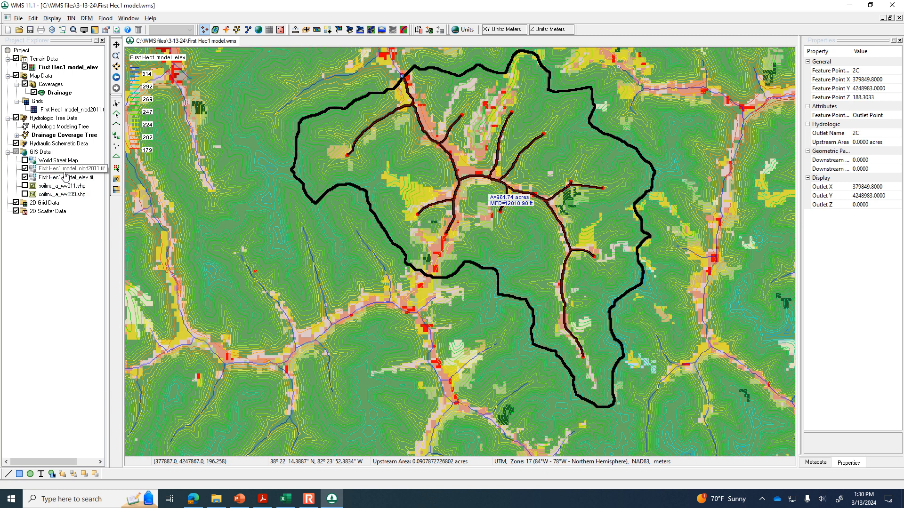
Check the soilmu_a_wv011 soil polygons over the watershed by temporarily displaying that shapefile
click(25, 186)
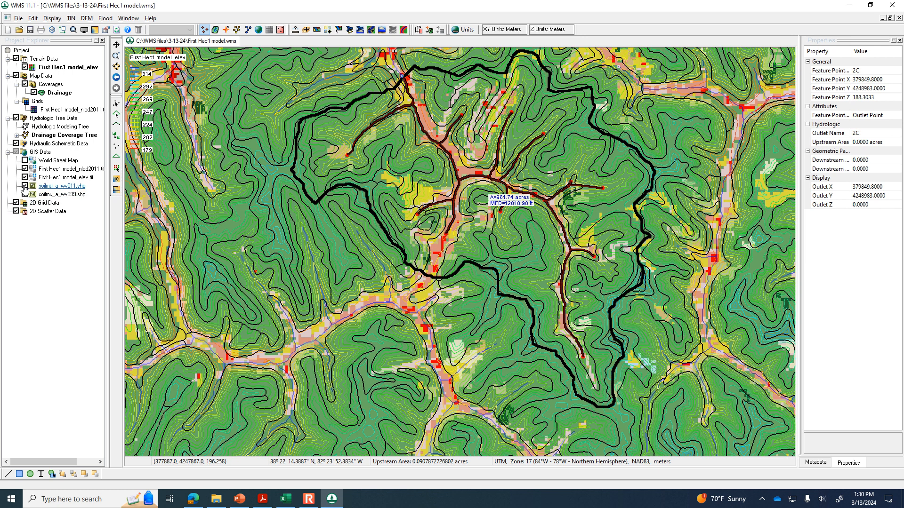
click(25, 186)
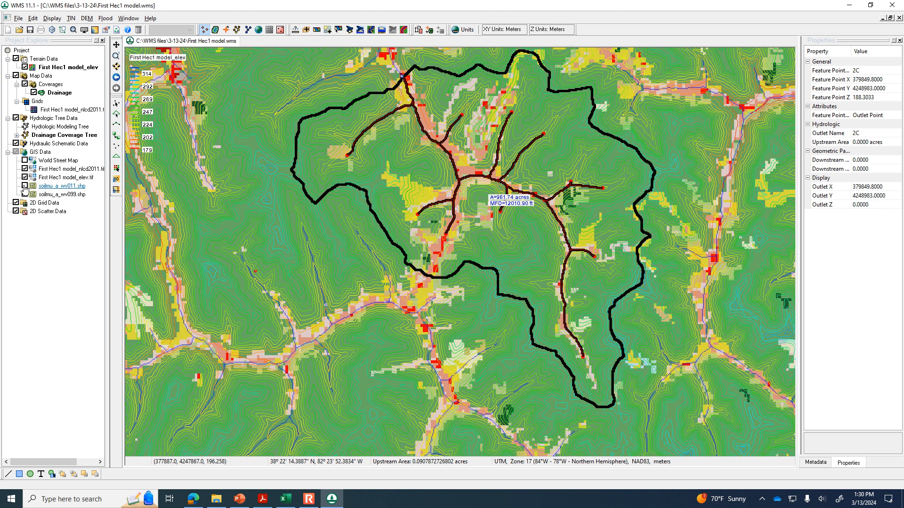
click(25, 187)
click(25, 187)
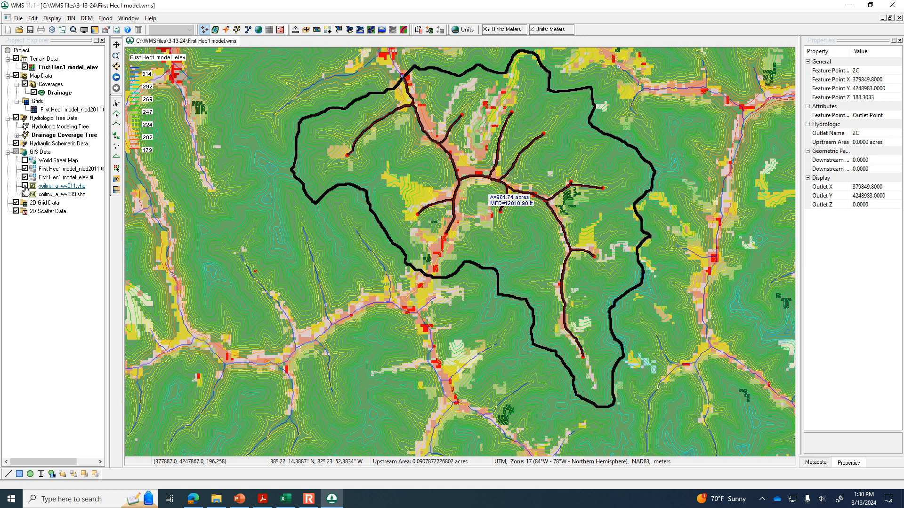
Delete the soilmu_a_wv099 shapefile from GIS Data
click(70, 195)
right_click(71, 195)
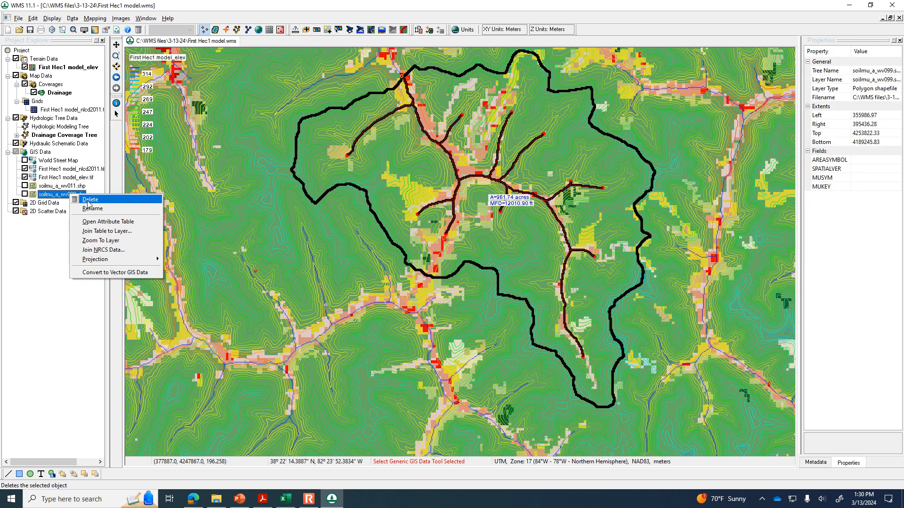
click(87, 200)
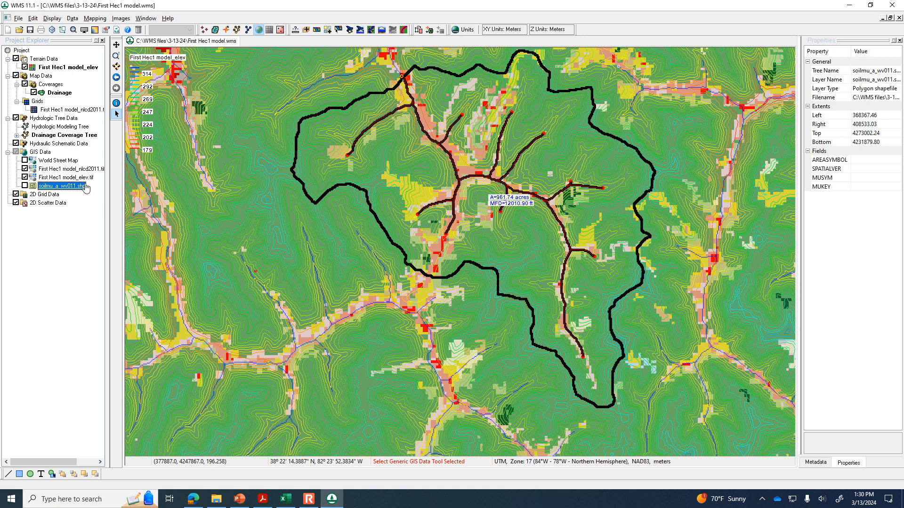
Add a new map coverage of type Soil Type, keeping Soil Type as its name
right_click(56, 87)
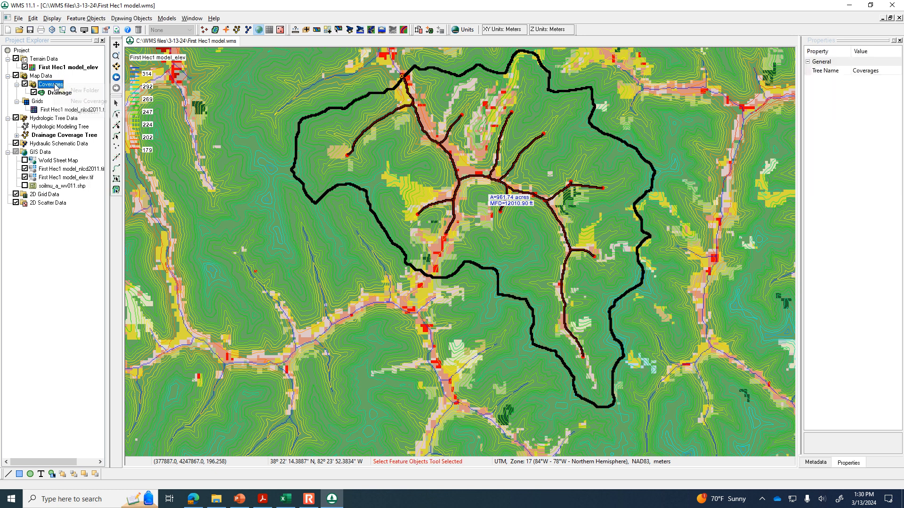
click(79, 103)
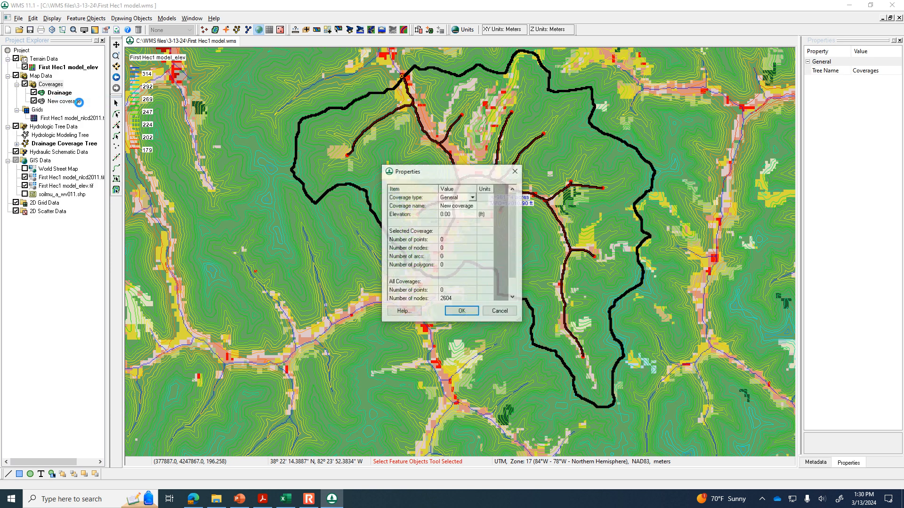
click(473, 198)
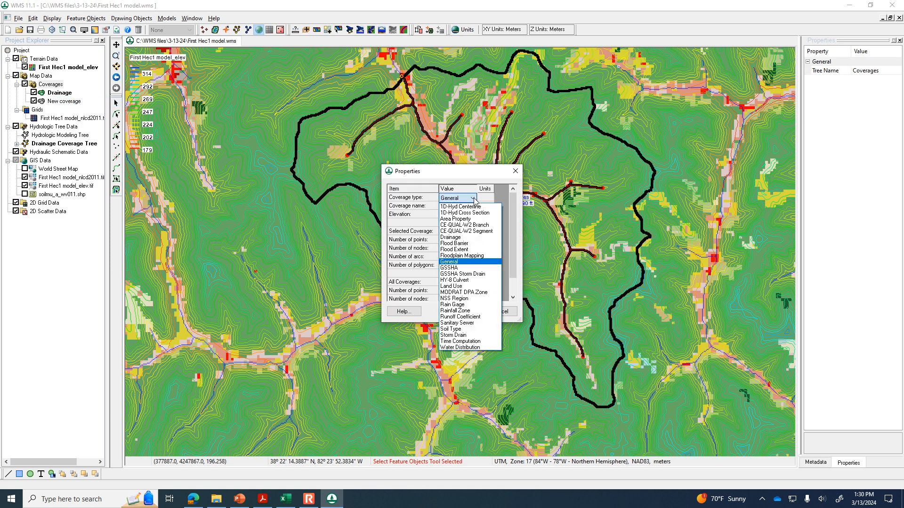
click(468, 329)
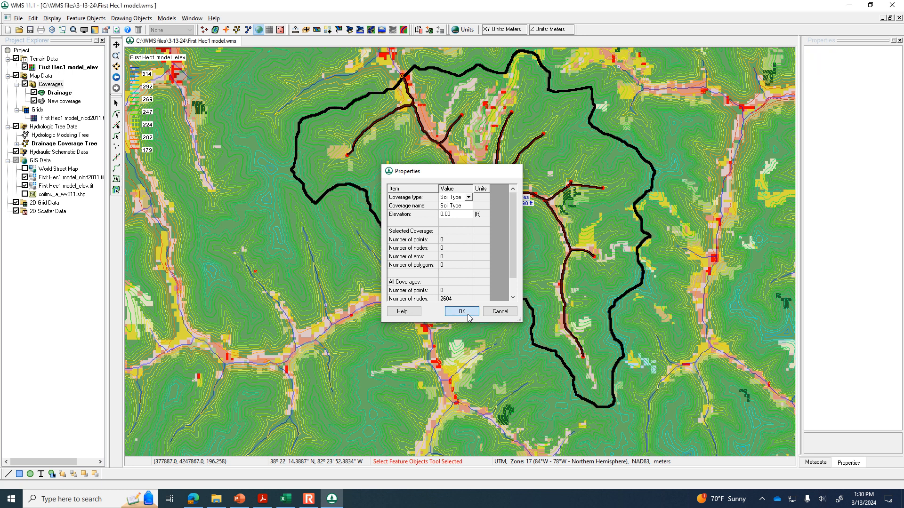
click(462, 311)
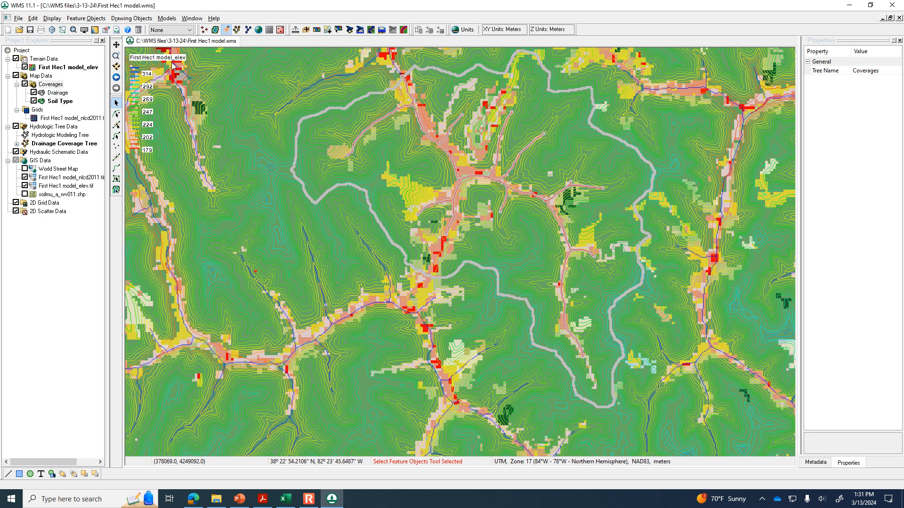
click(237, 30)
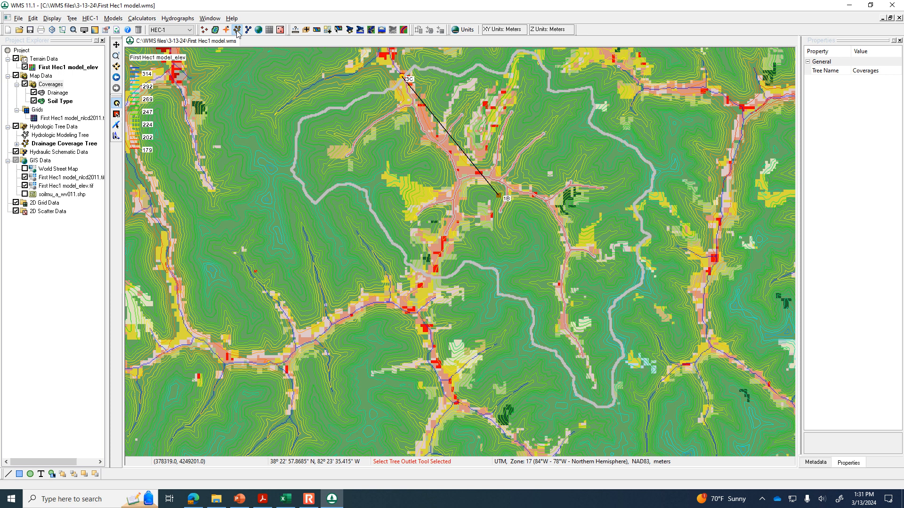
click(138, 18)
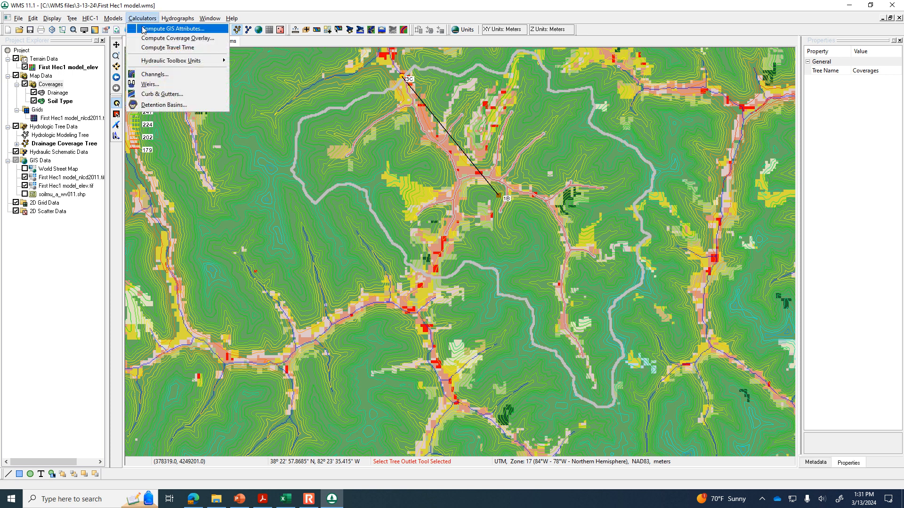
click(170, 29)
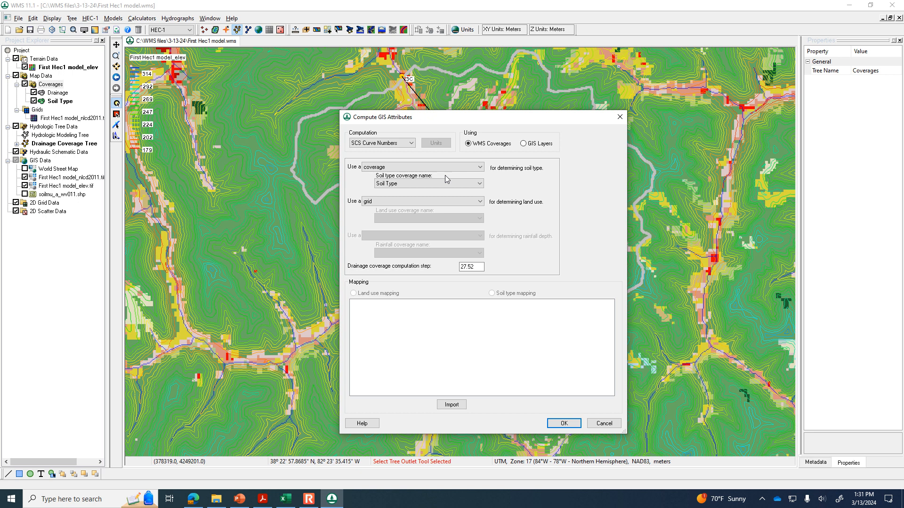
click(524, 146)
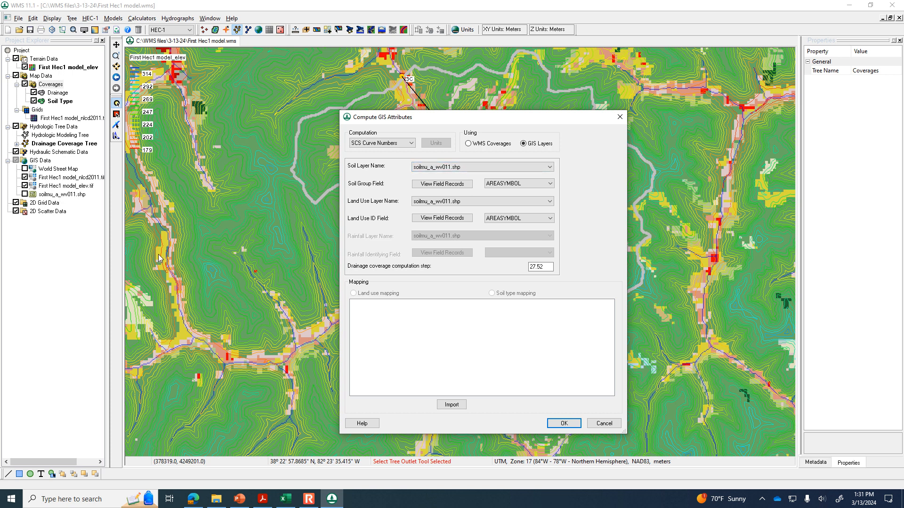
click(604, 423)
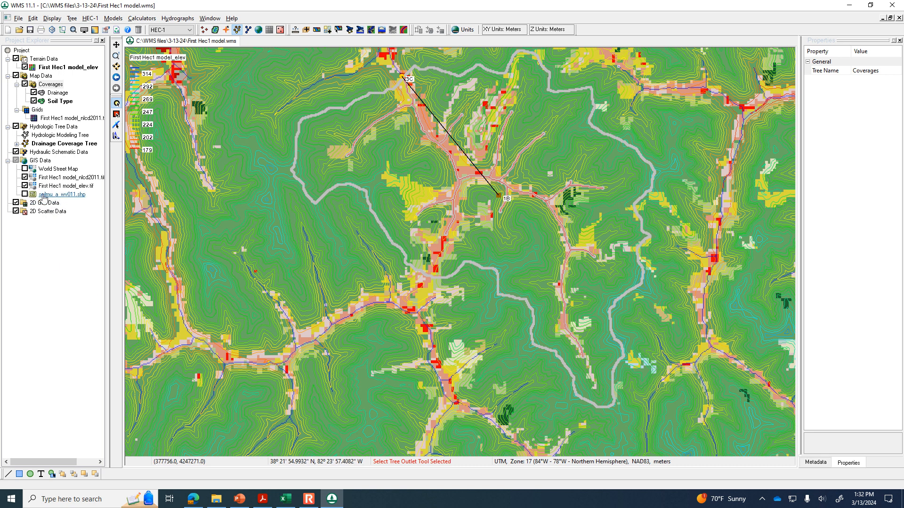
Join NRCS soil texture and HYDGRP data to soilmu_a_wv011.shp, filling blank values with soil group B and silt loam texture
right_click(63, 195)
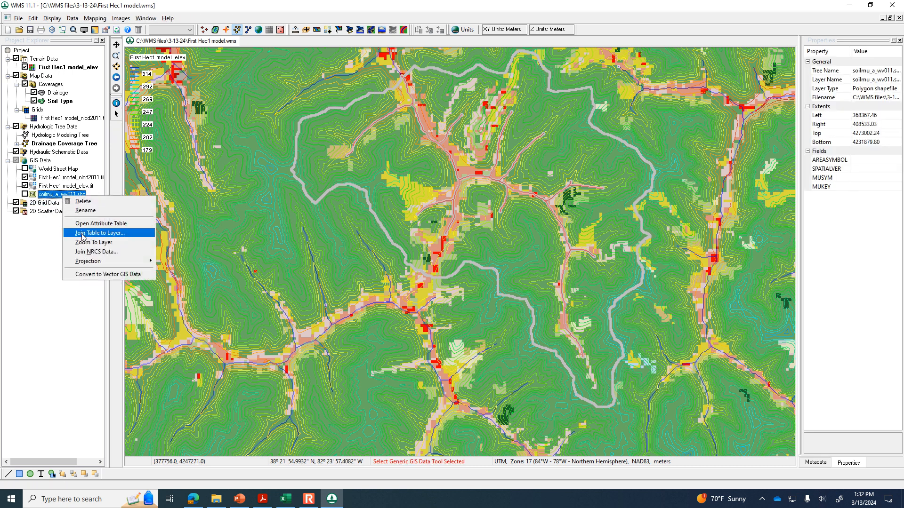
click(87, 252)
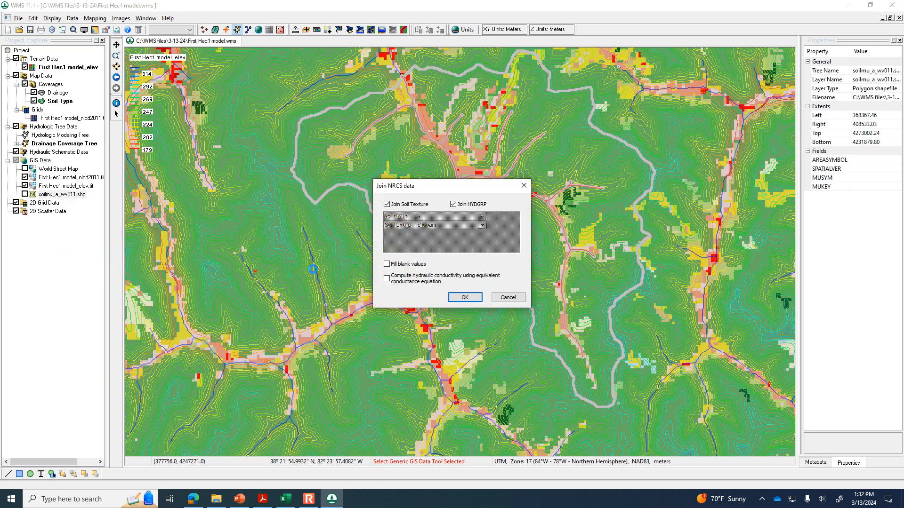
click(406, 265)
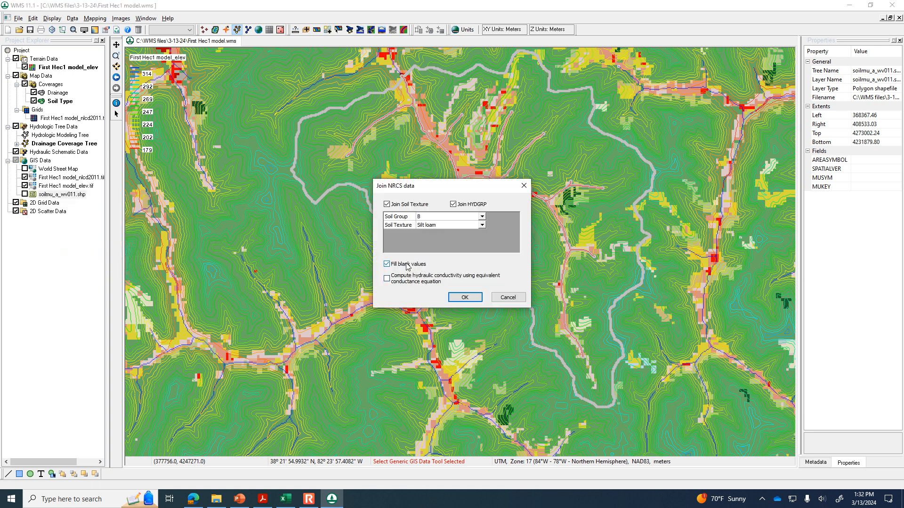
click(479, 218)
click(458, 235)
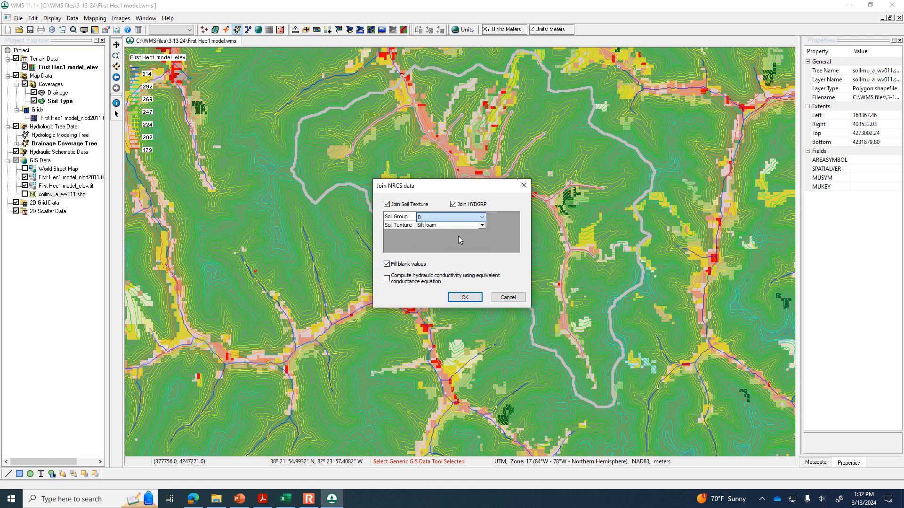
click(464, 297)
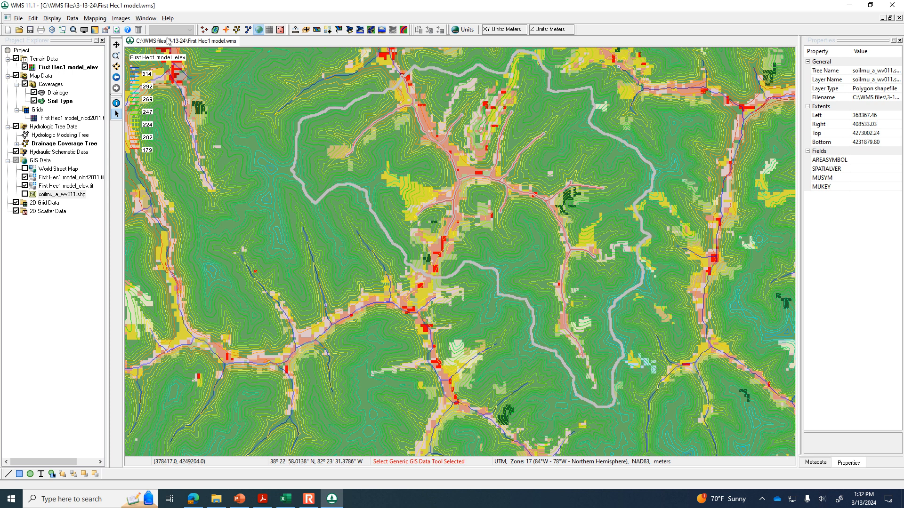
Set up a GIS attribute computation of SCS curve numbers from GIS layers, with HYDGRP as the soil group field
click(237, 29)
click(141, 18)
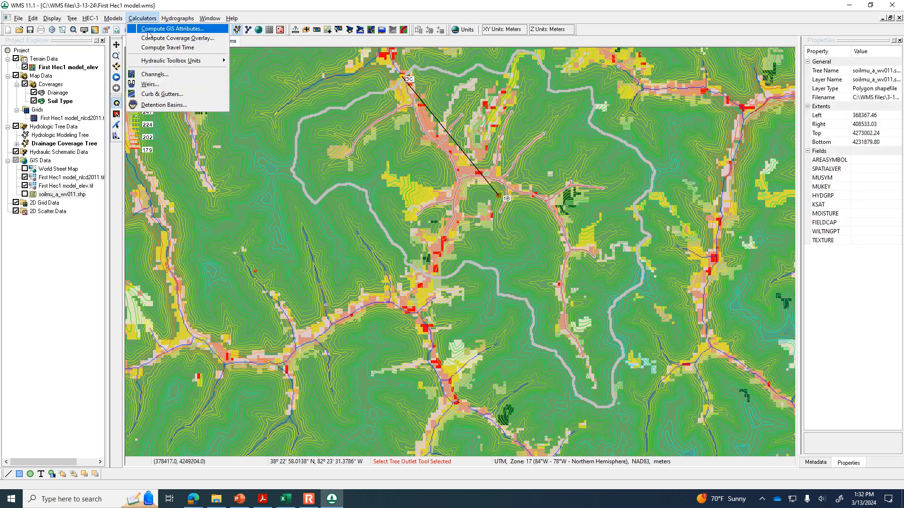
click(172, 29)
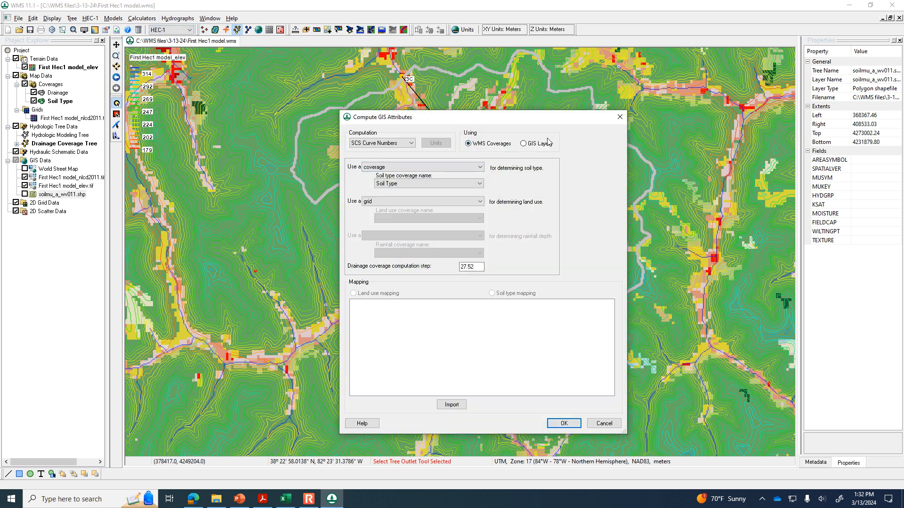
click(524, 144)
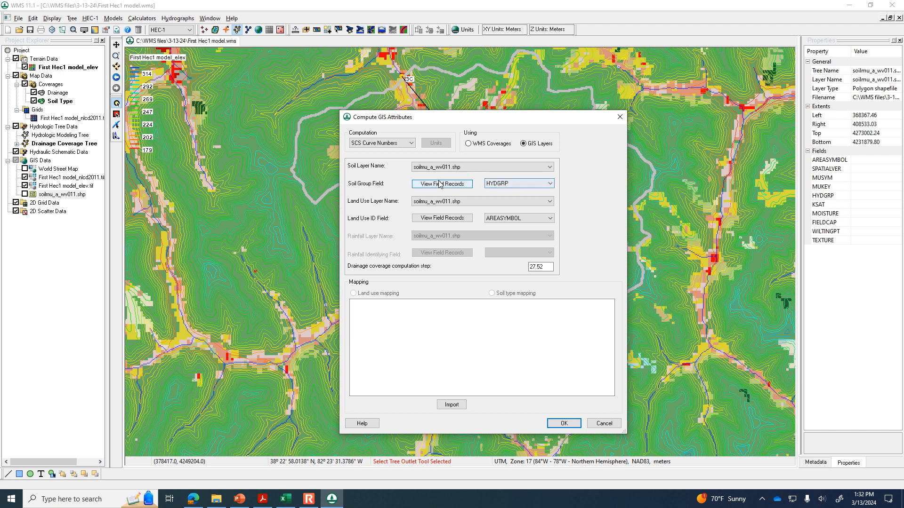
click(507, 185)
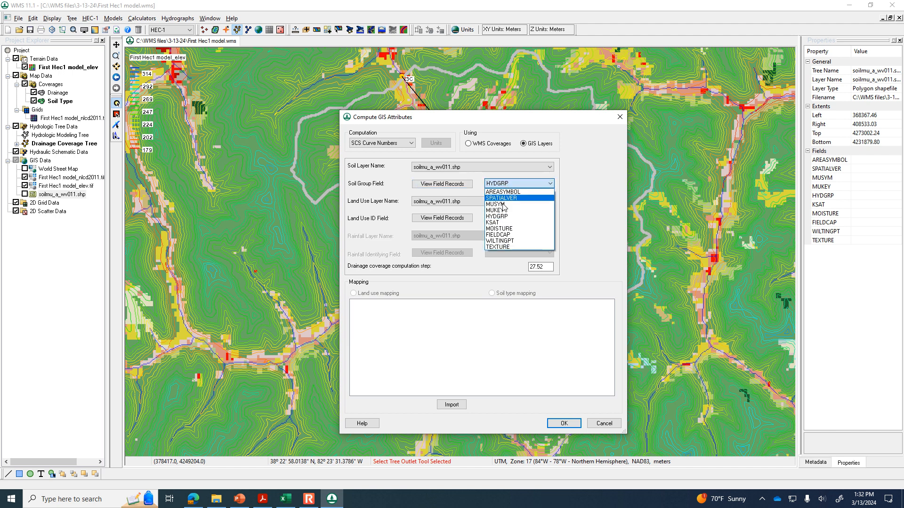
click(503, 217)
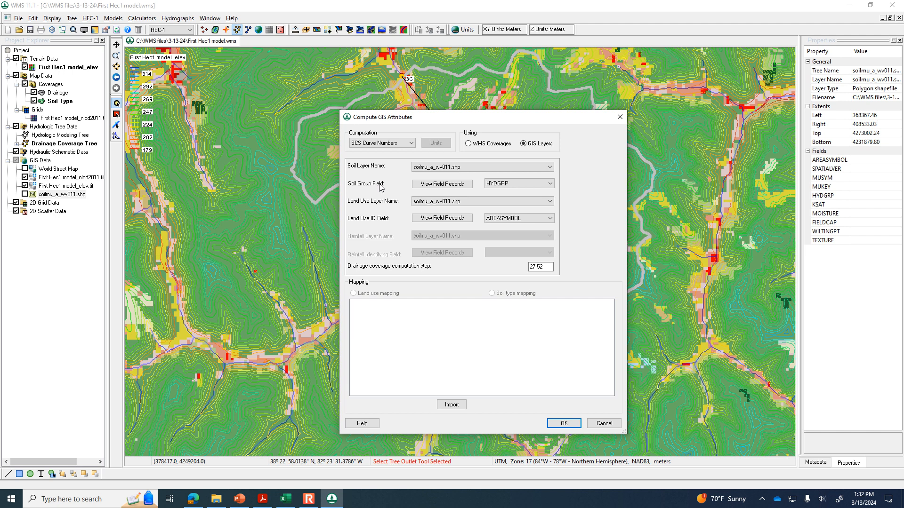
Import the IWW Curve Number.txt table from the WMS files folder and try to compute the curve numbers from the GIS layers
click(451, 404)
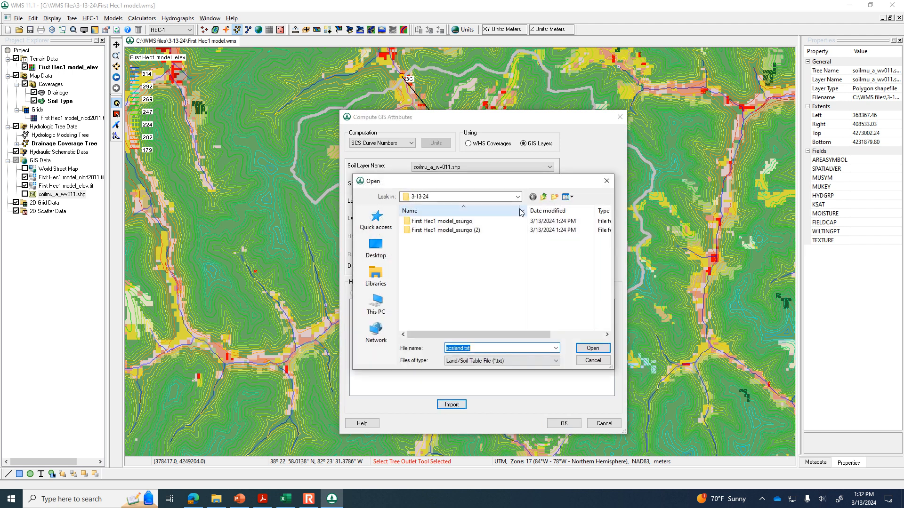
click(470, 197)
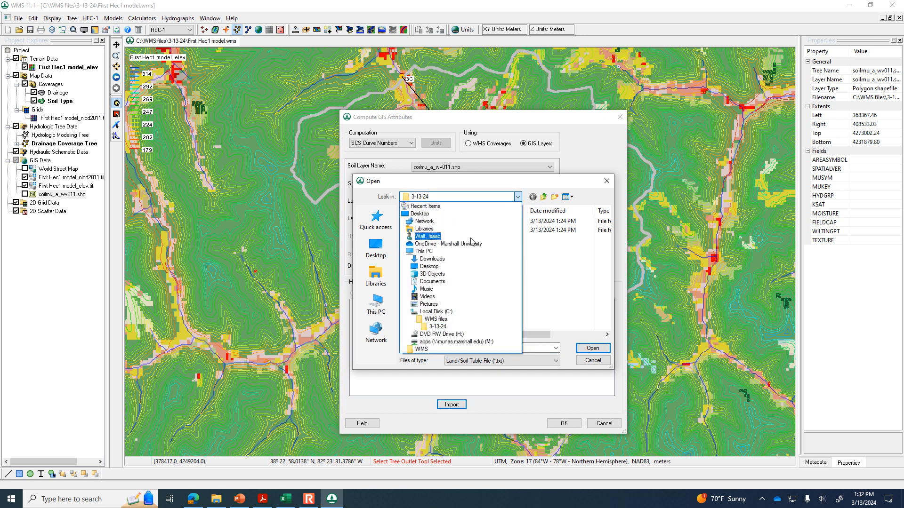
click(435, 319)
click(451, 285)
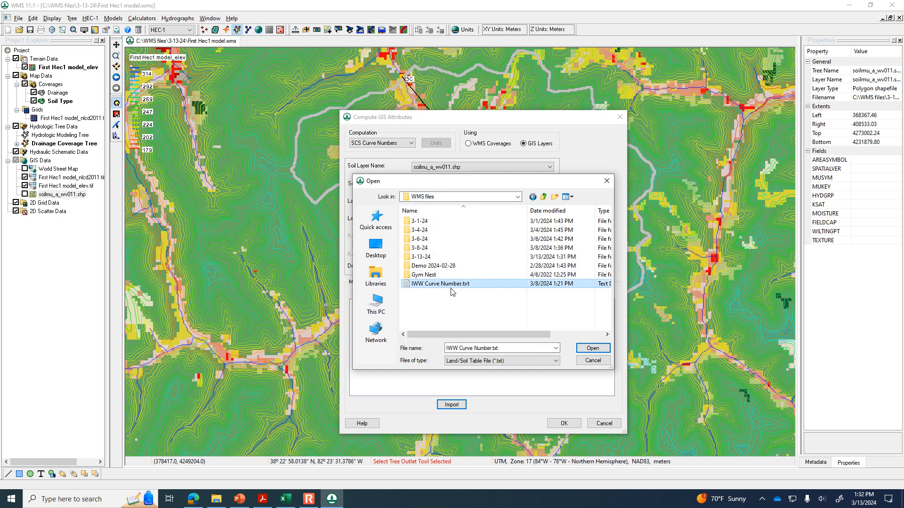
click(591, 350)
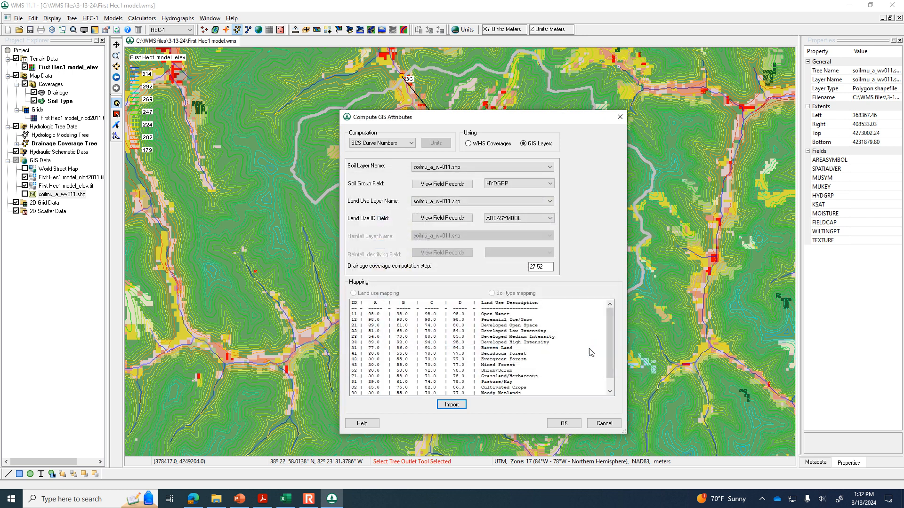
click(563, 423)
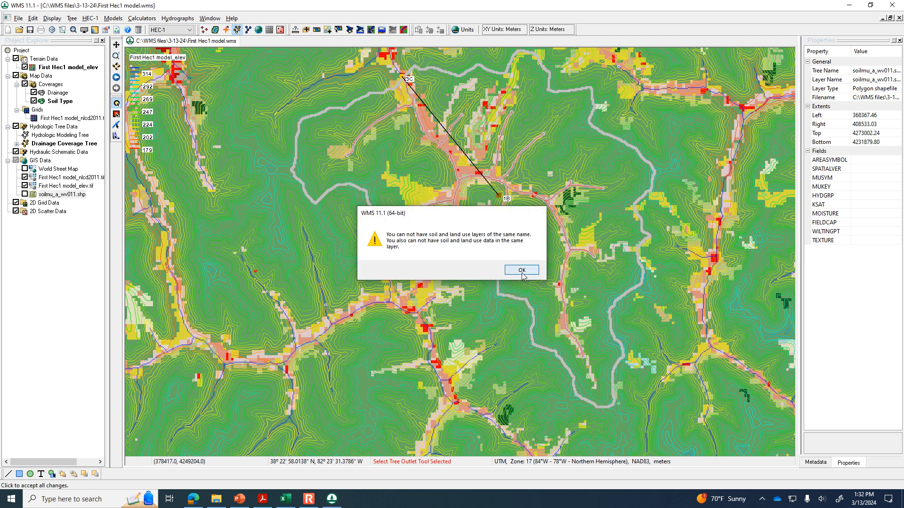
click(521, 270)
click(143, 19)
click(149, 29)
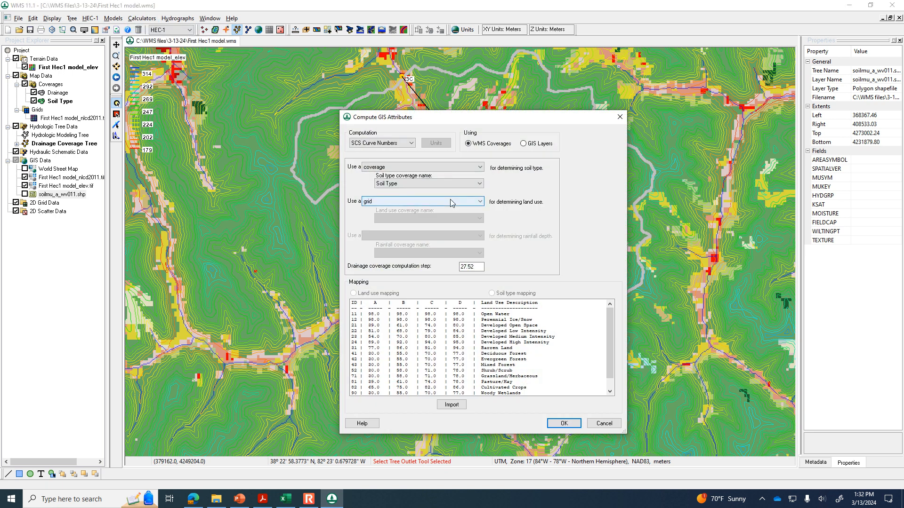
click(523, 144)
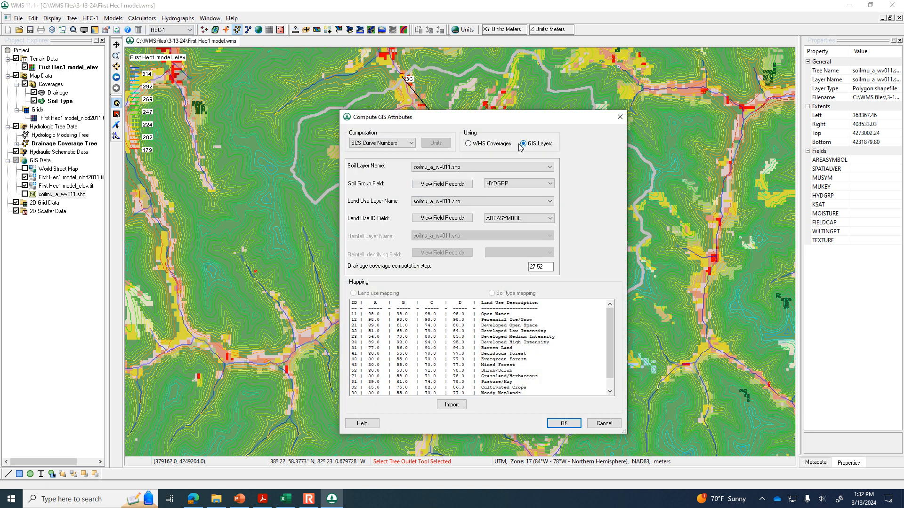
click(485, 201)
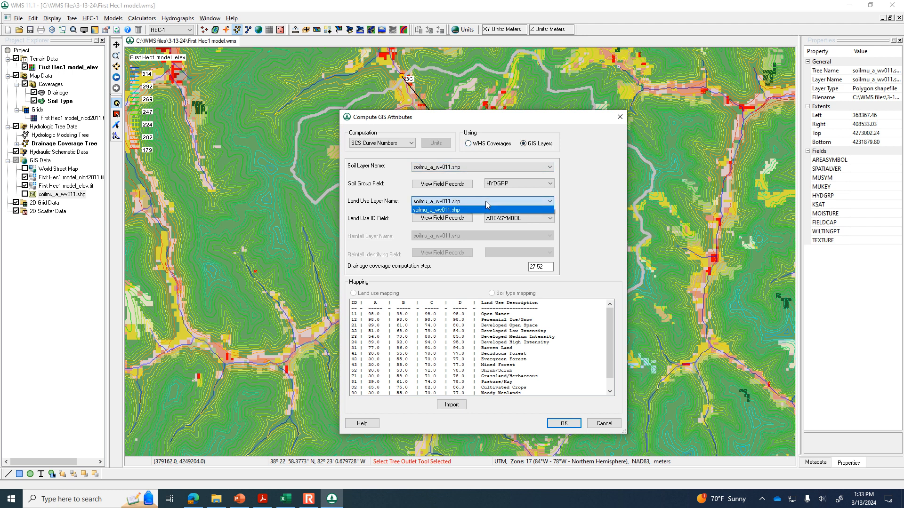
click(575, 194)
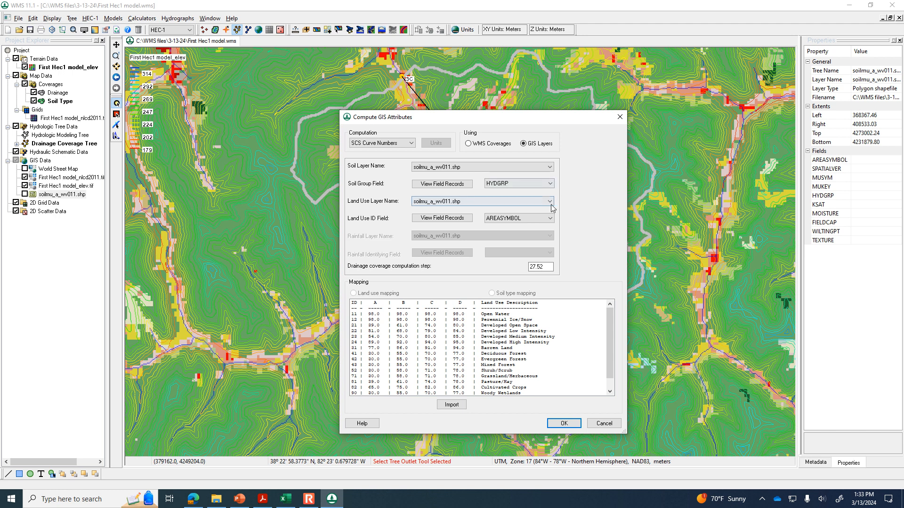
click(550, 201)
click(560, 197)
click(604, 423)
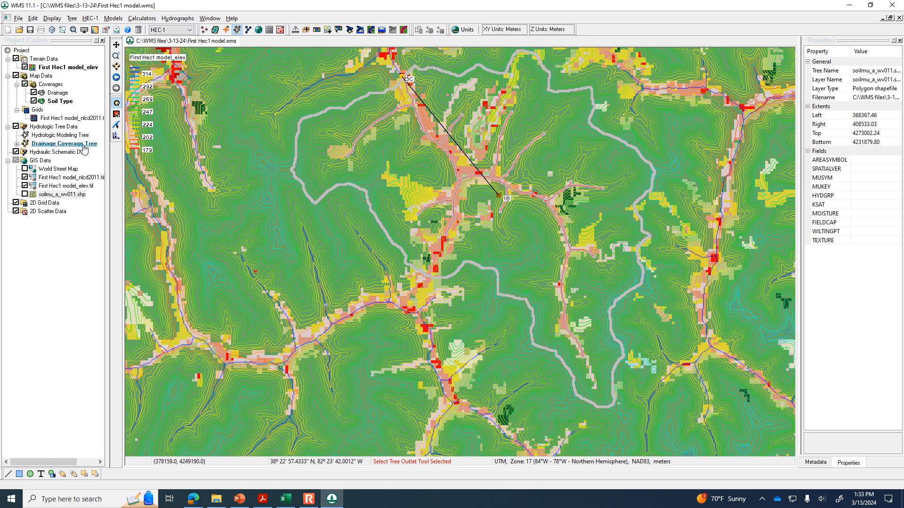
Hide the terrain elevation data and the NLCD 2011 and elevation rasters, and show the soilmu_a_wv011 soil polygons
scroll(560, 234, down, 1)
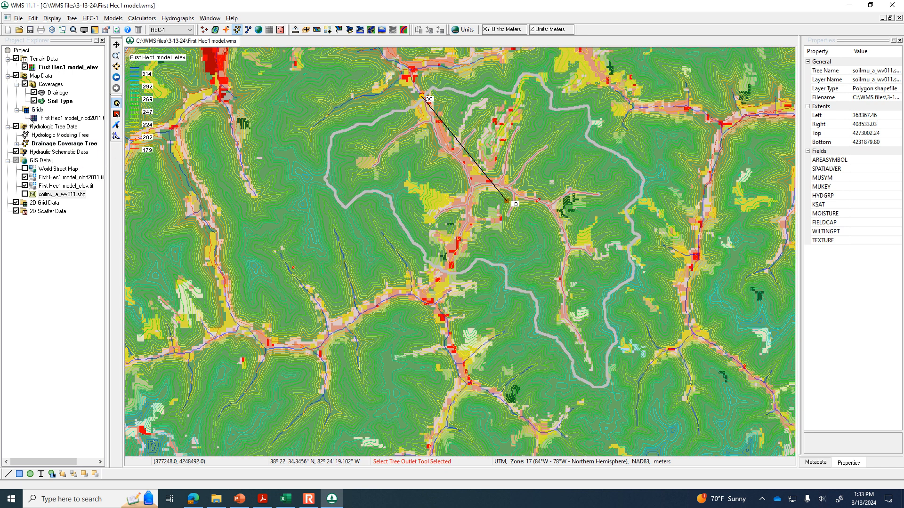
click(24, 67)
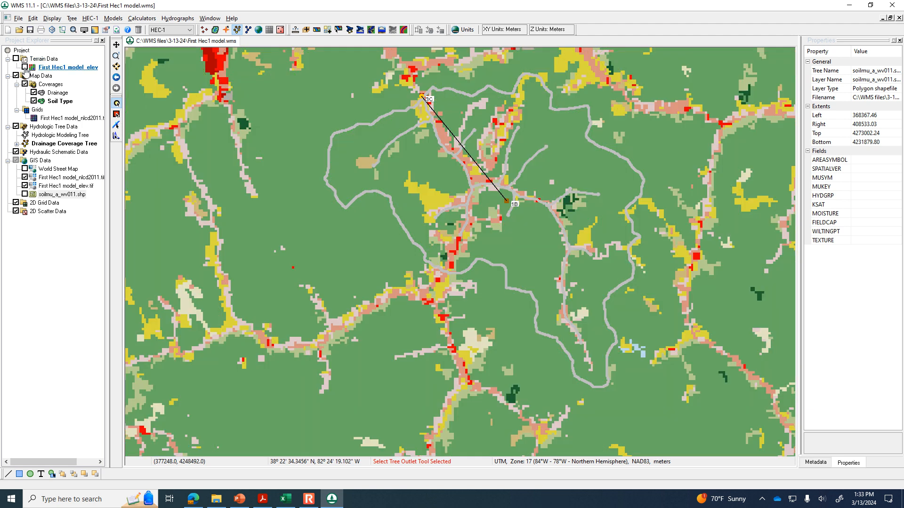
click(26, 178)
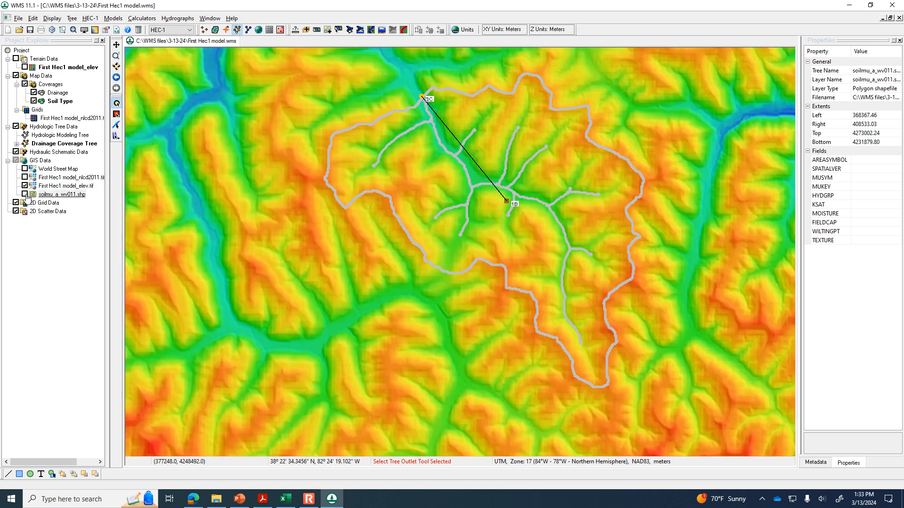
click(25, 194)
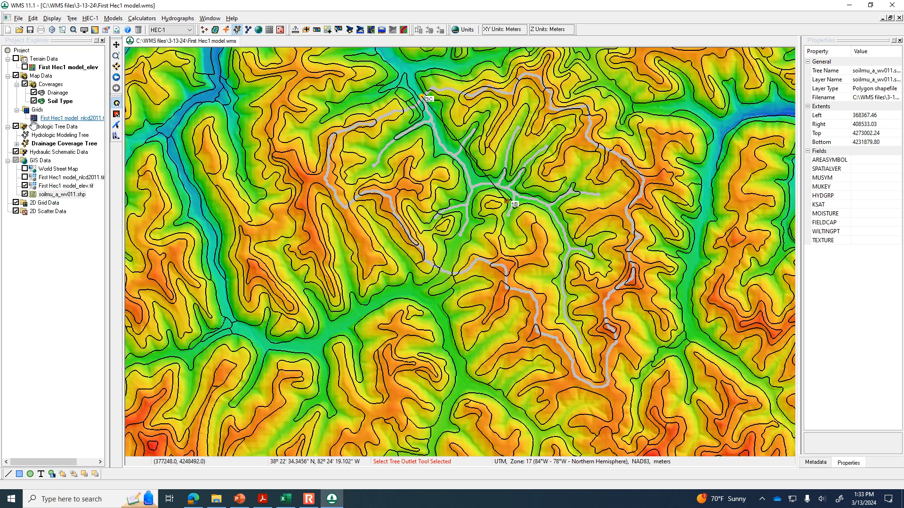
click(25, 186)
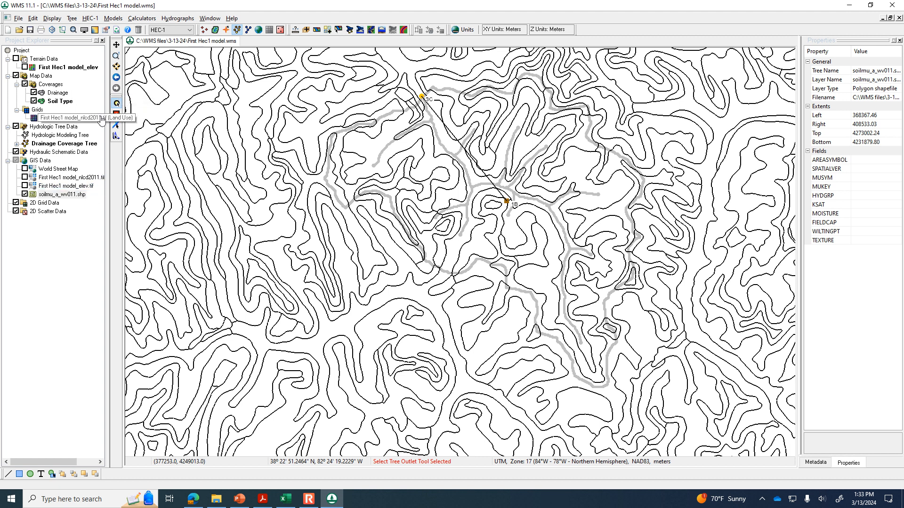
Select the soil polygons covering the whole watershed and its surroundings in the soilmu_a_wv011 shapefile
click(258, 31)
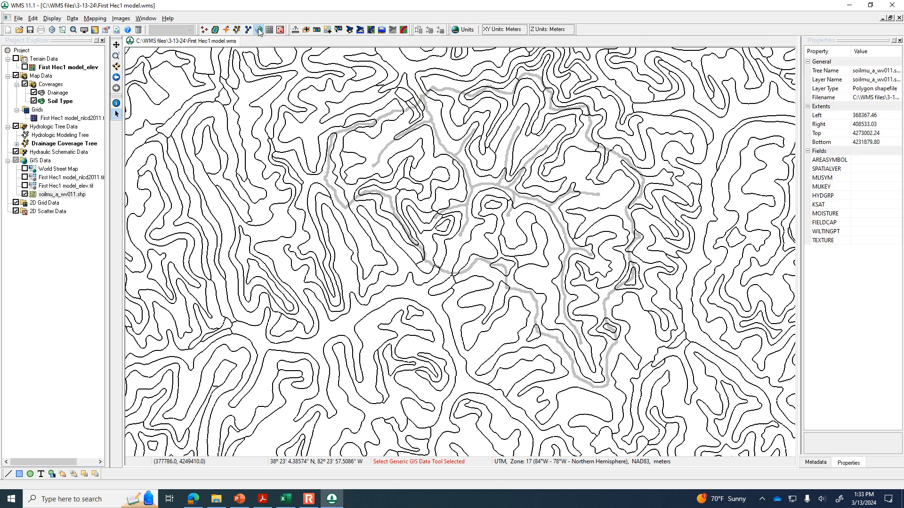
click(116, 114)
drag(276, 66, 704, 415)
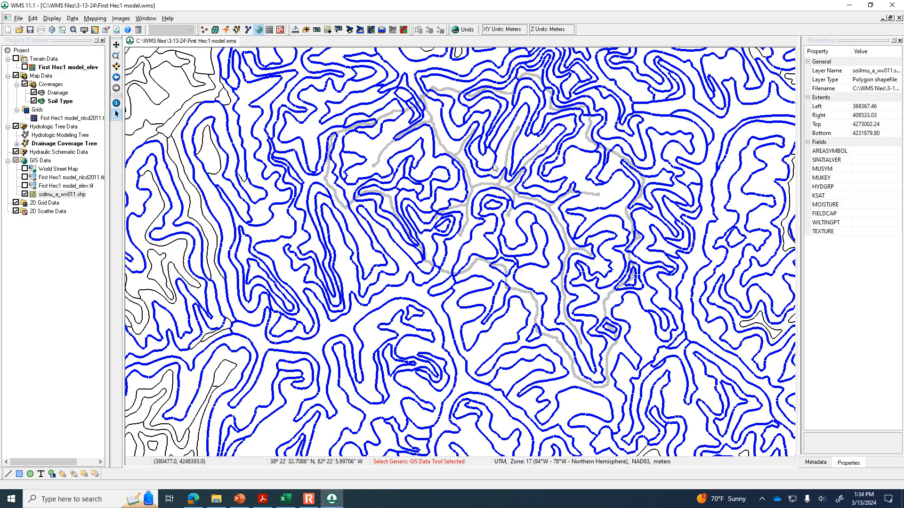
scroll(493, 168, down, 5)
scroll(399, 236, down, 4)
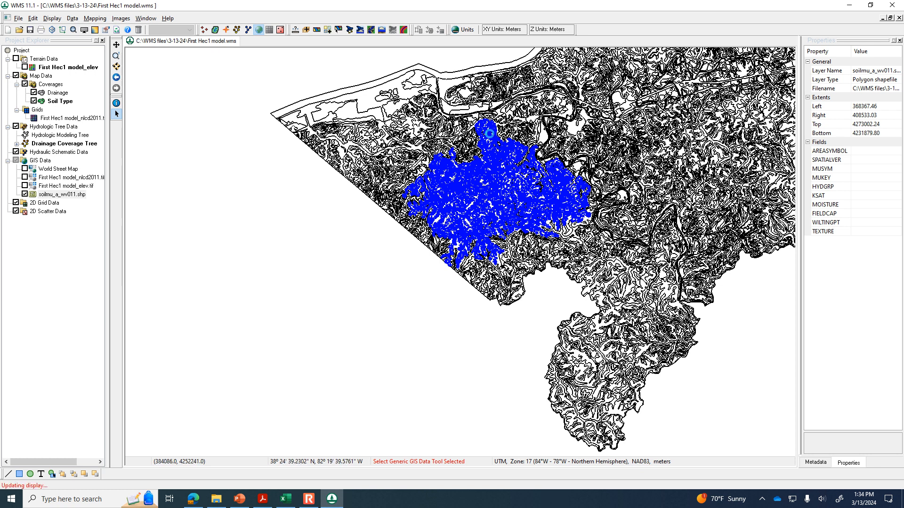
scroll(456, 179, down, 2)
scroll(275, 283, down, 2)
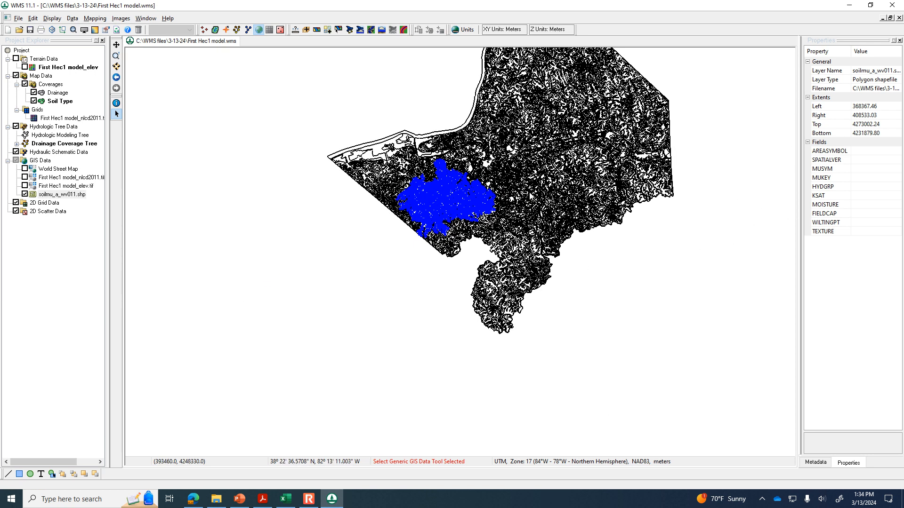
scroll(441, 198, up, 3)
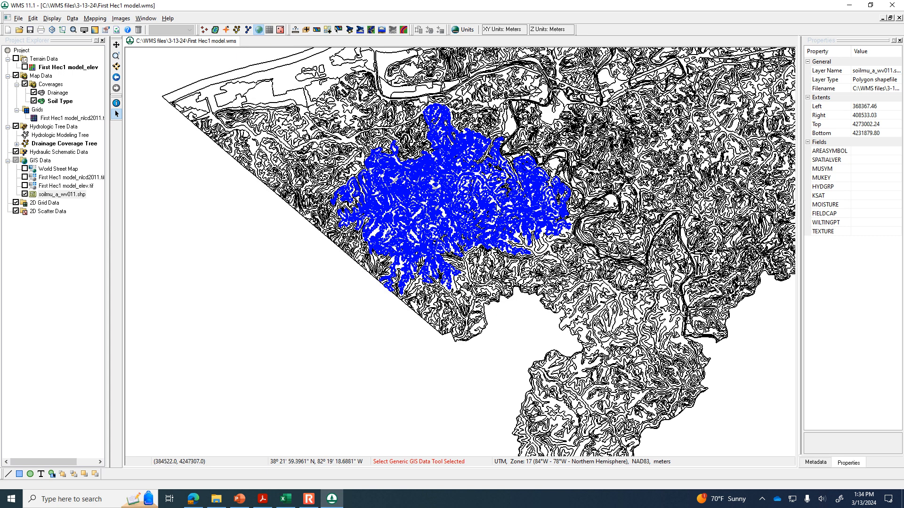
scroll(466, 202, up, 1)
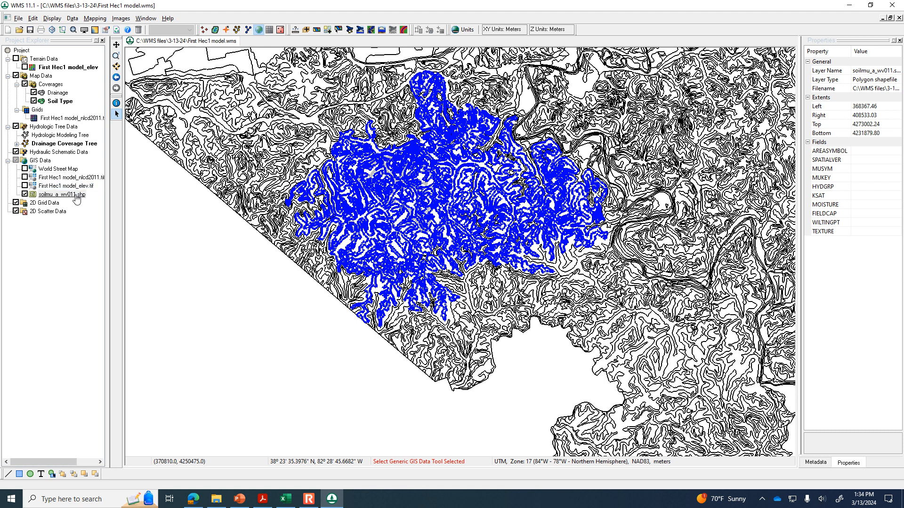
Convert the selected soil polygons into feature objects in the Soil Type coverage, mapping HYDGRP to SCS soil type
click(96, 19)
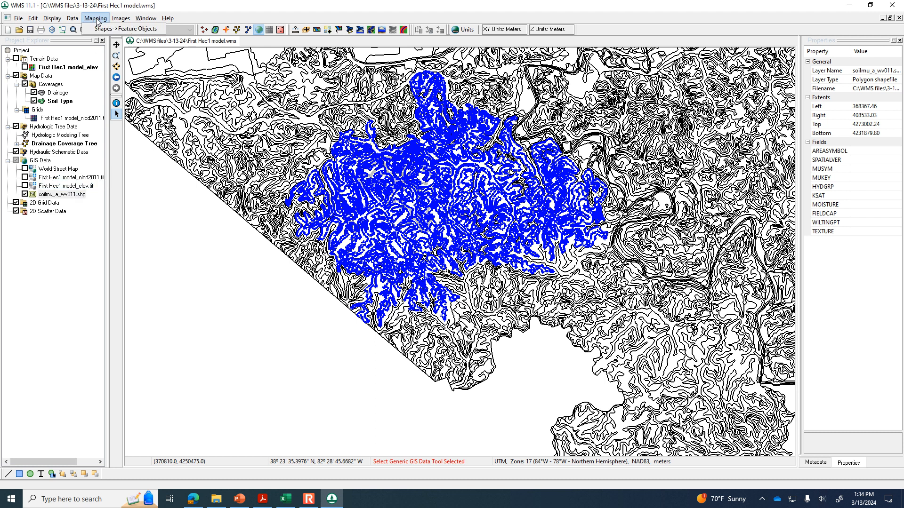
click(100, 29)
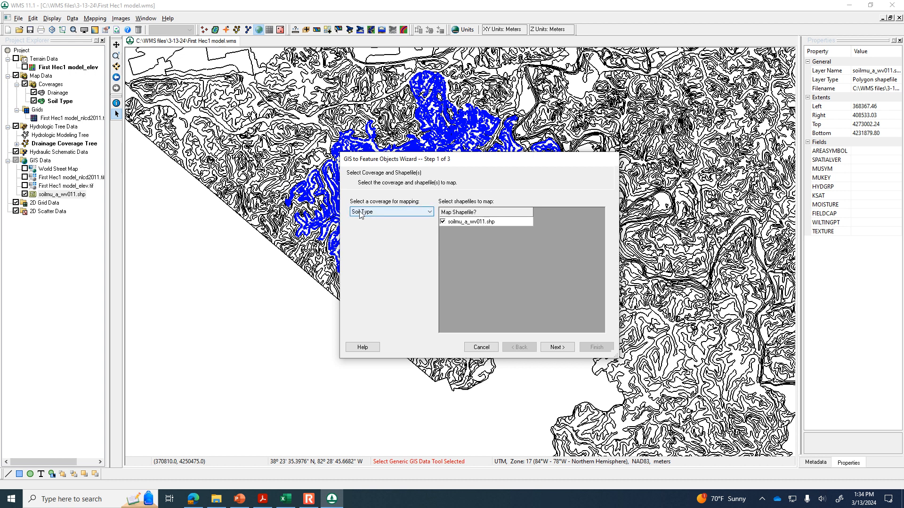
click(557, 346)
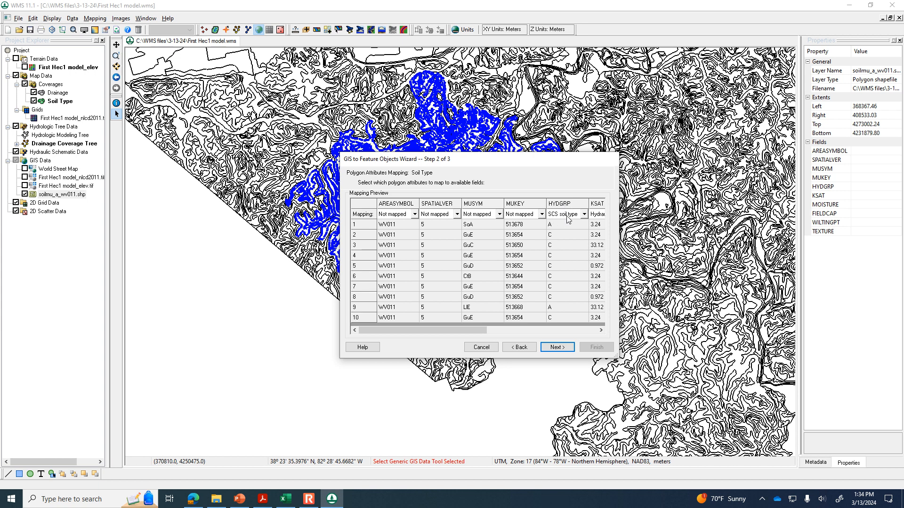
click(565, 349)
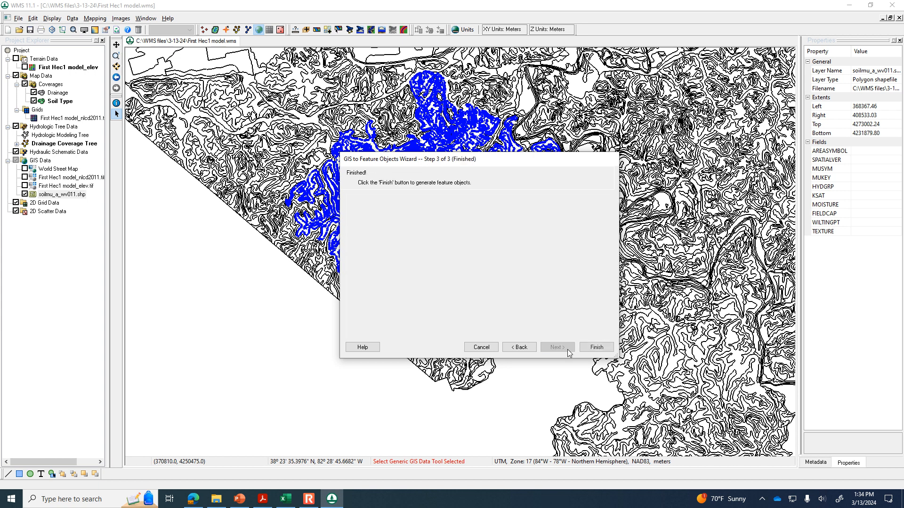
click(598, 350)
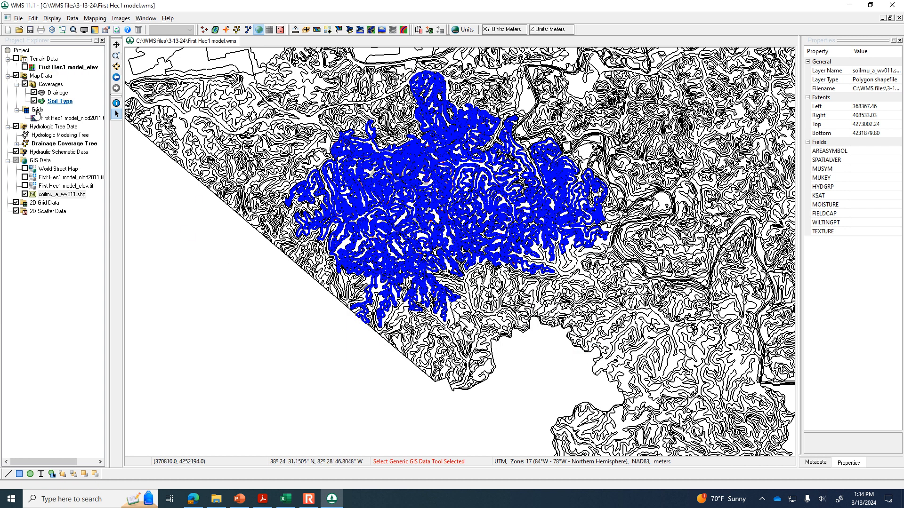
Hide the soilmu_a_wv011 shapefile and make the Drainage coverage active
click(25, 194)
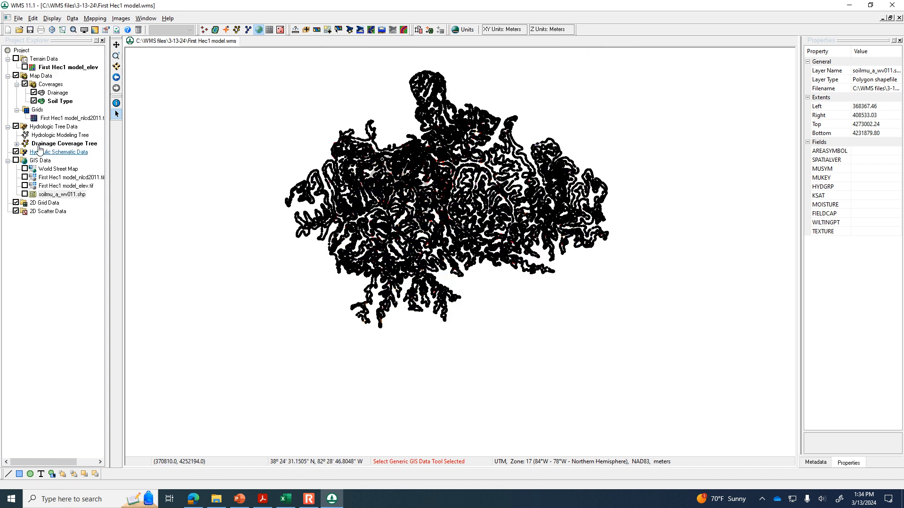
click(57, 94)
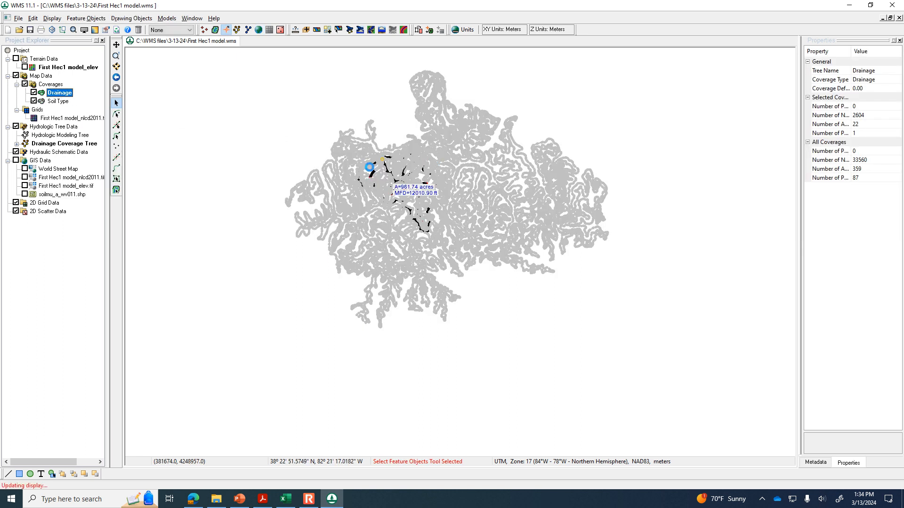
scroll(370, 170, up, 2)
scroll(408, 177, up, 2)
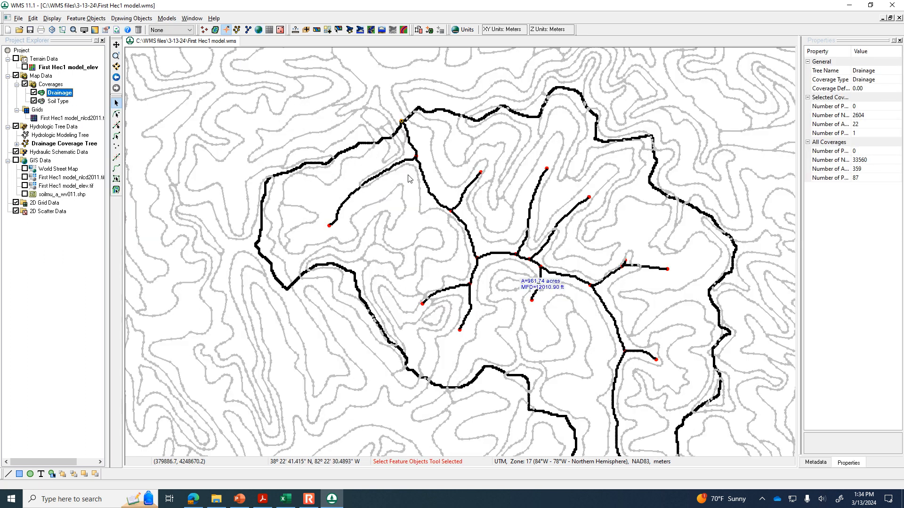
scroll(408, 179, down, 1)
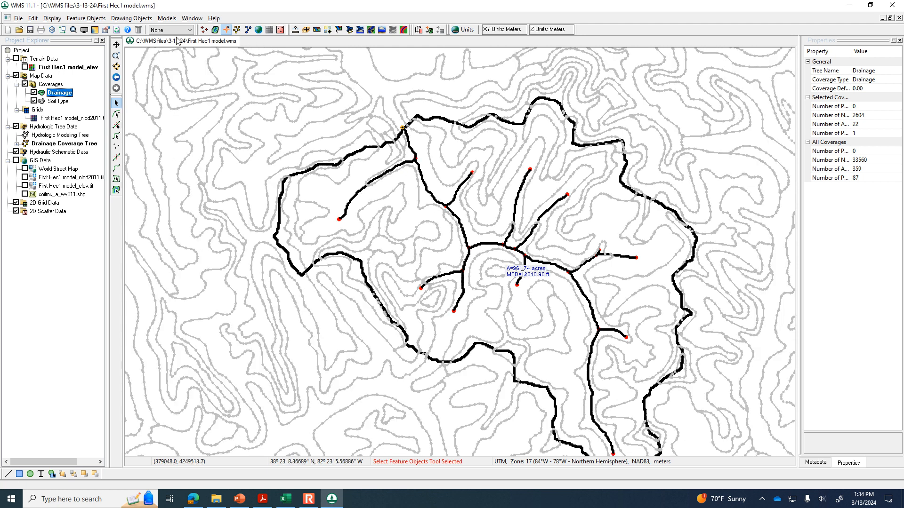
Set up an SCS curve number computation using WMS coverages, with the Soil Type coverage and land use grid, and import IWW Curve Number.txt
click(236, 30)
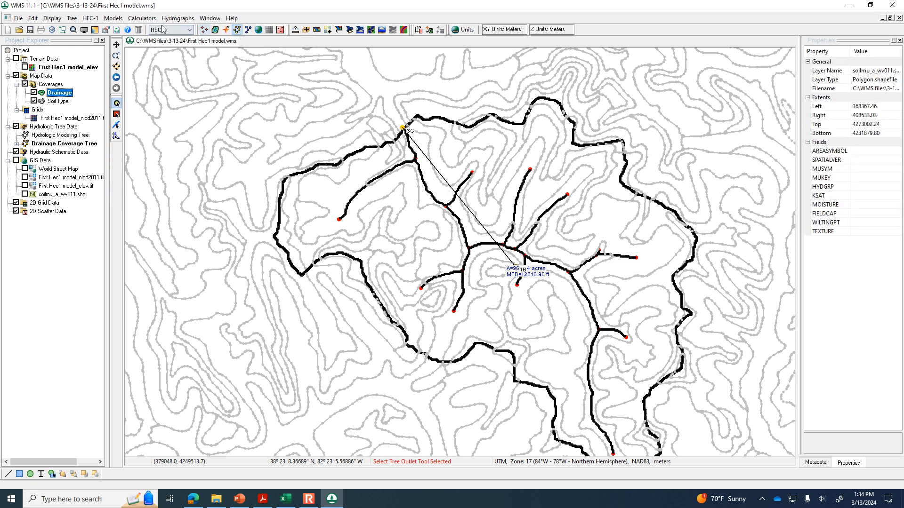
click(142, 18)
click(151, 29)
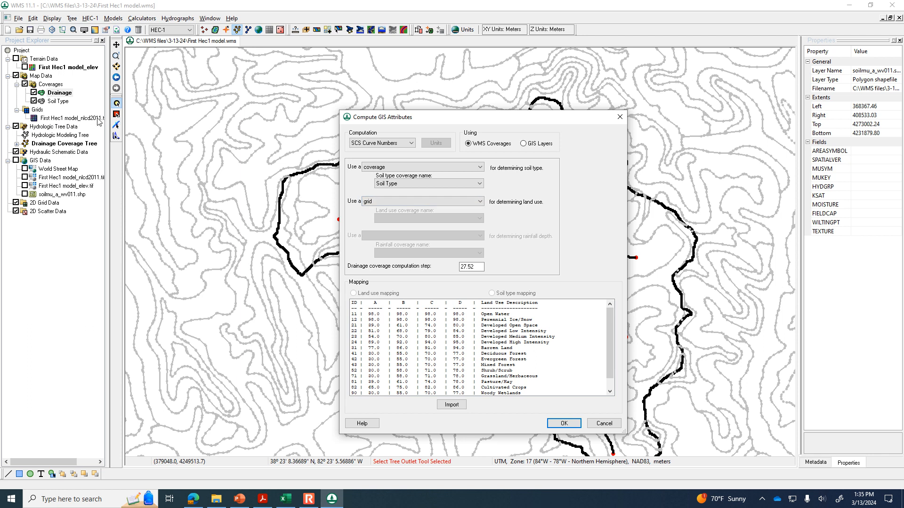
click(465, 406)
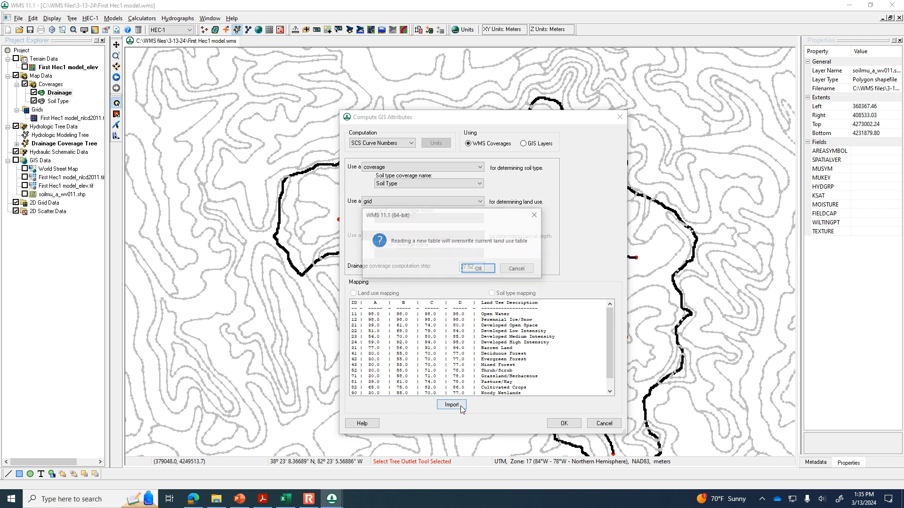
click(478, 269)
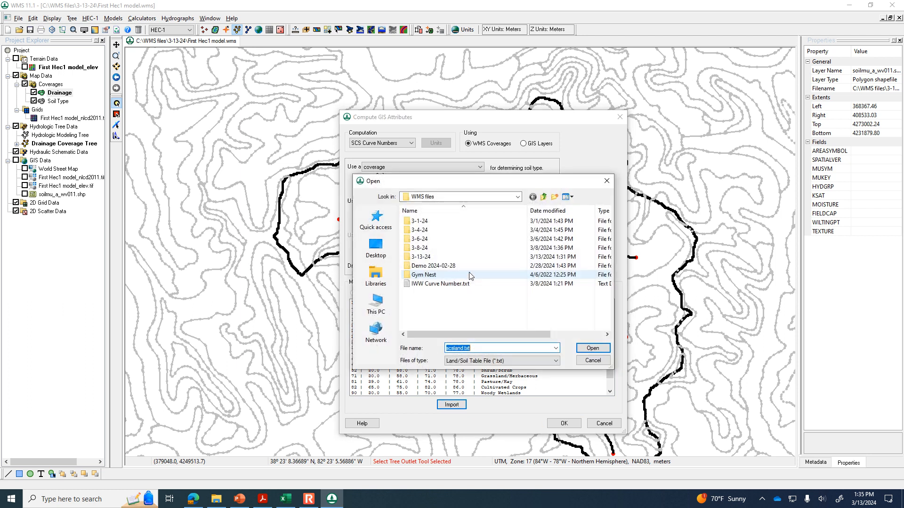
click(477, 284)
click(591, 348)
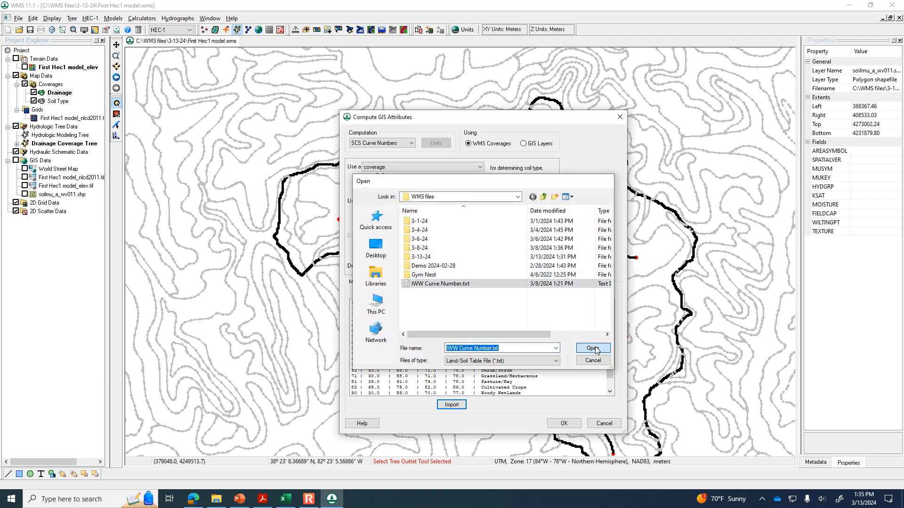
drag(606, 340, 611, 350)
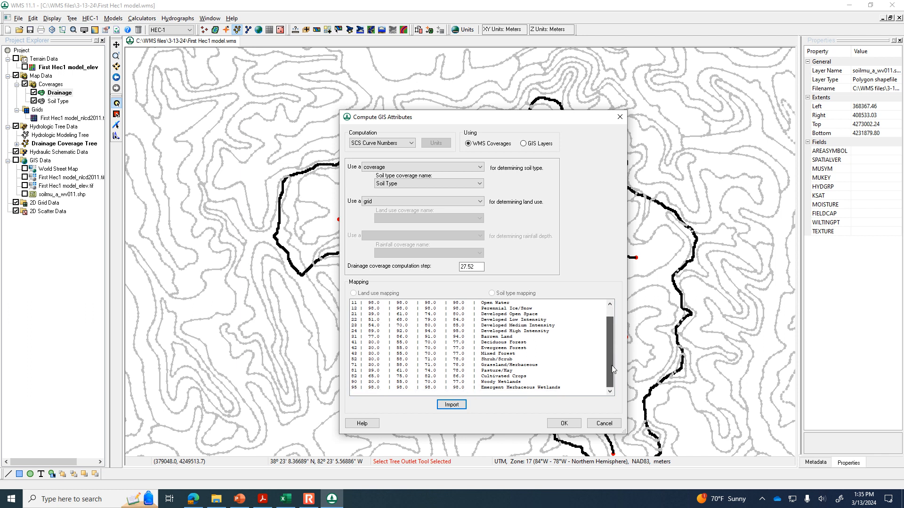
scroll(365, 353, up, 3)
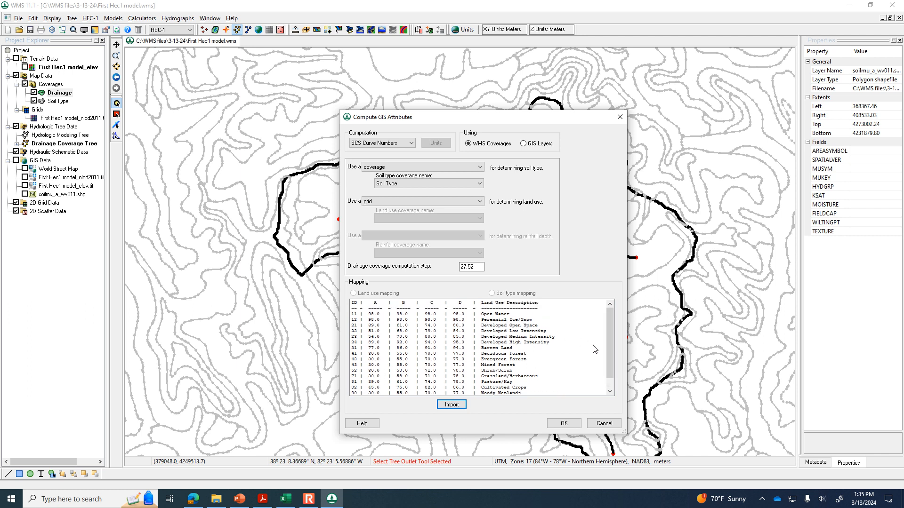
Compute the curve numbers, check the weighted value in the report in Notepad, and return to WMS
click(560, 420)
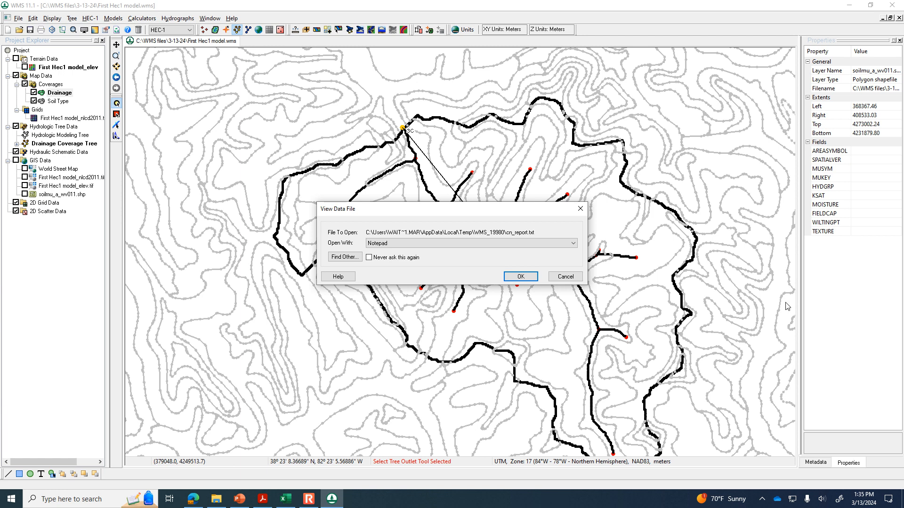
click(520, 277)
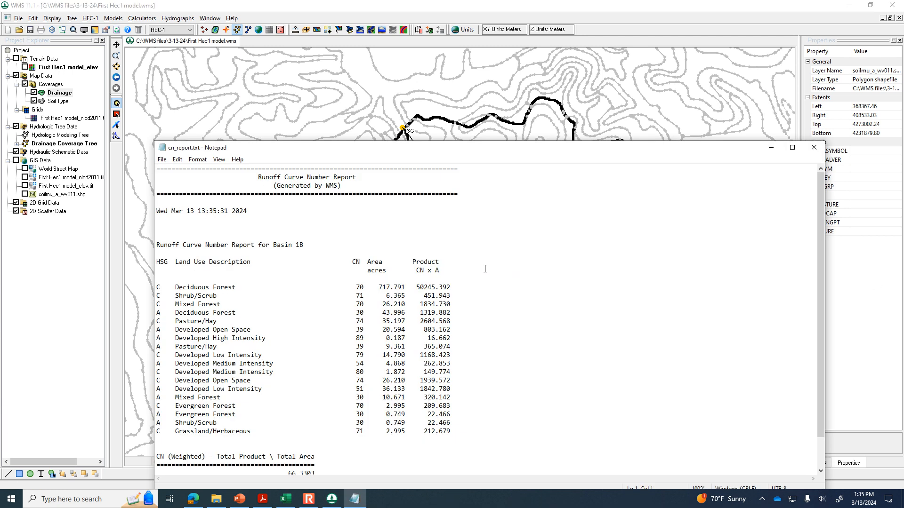
scroll(331, 390, down, 1)
drag(281, 452, 322, 448)
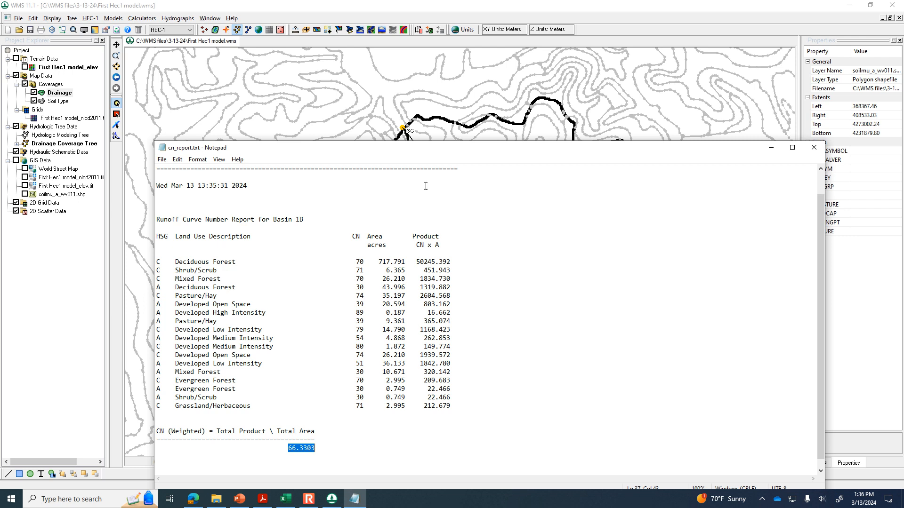
click(647, 25)
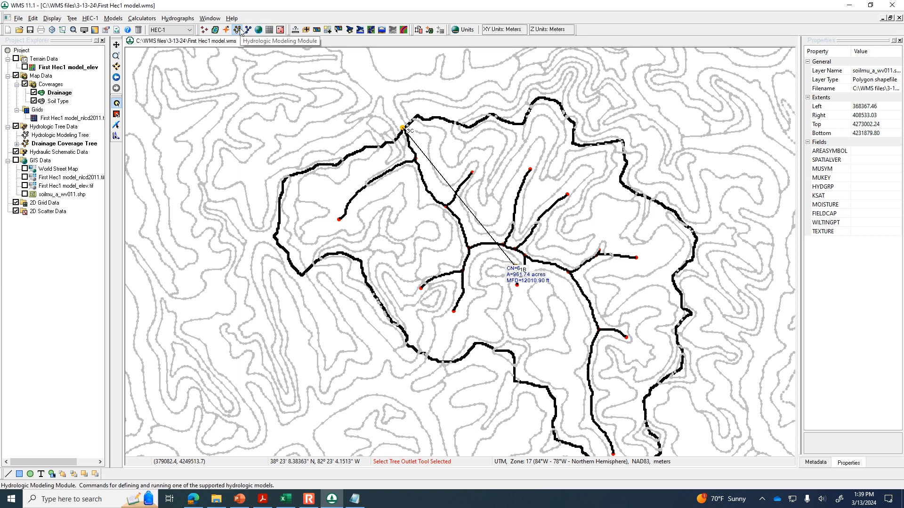
Choose HEC-1 as the hydrologic model and open the HEC-1 parameters of basin 1B
click(190, 31)
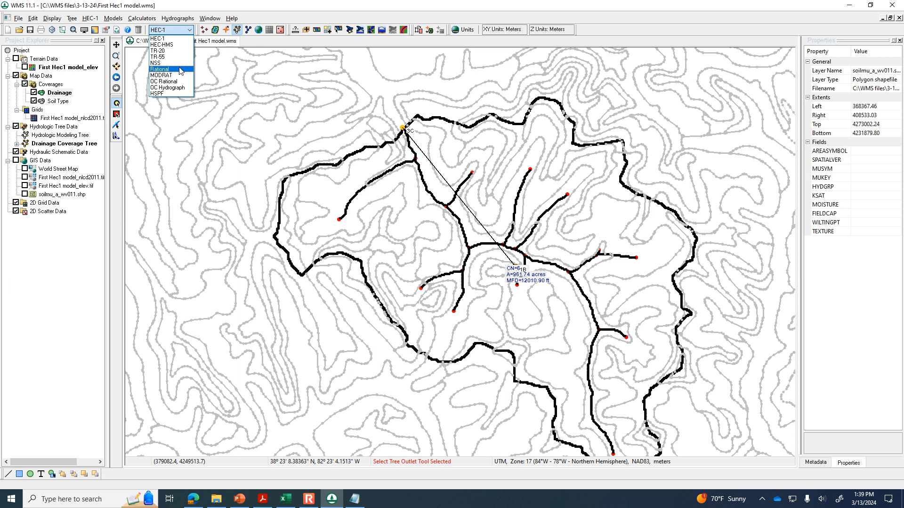
click(182, 39)
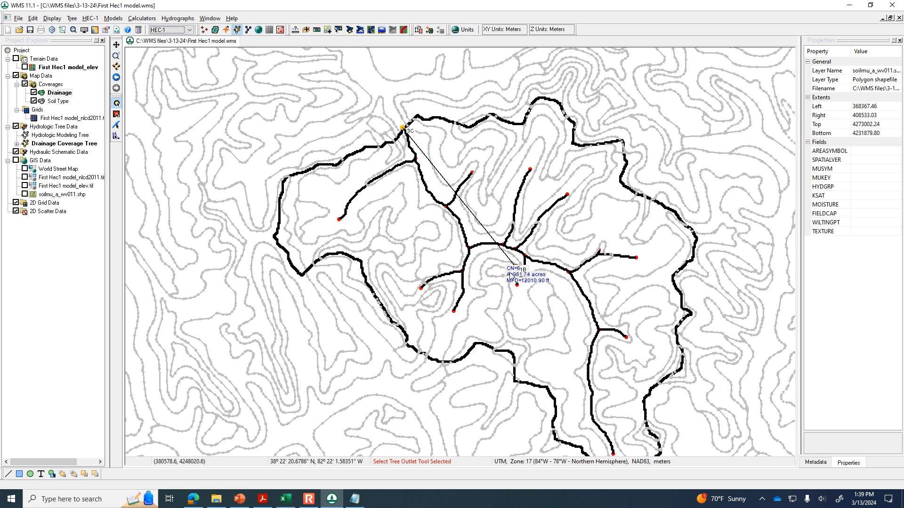
click(116, 114)
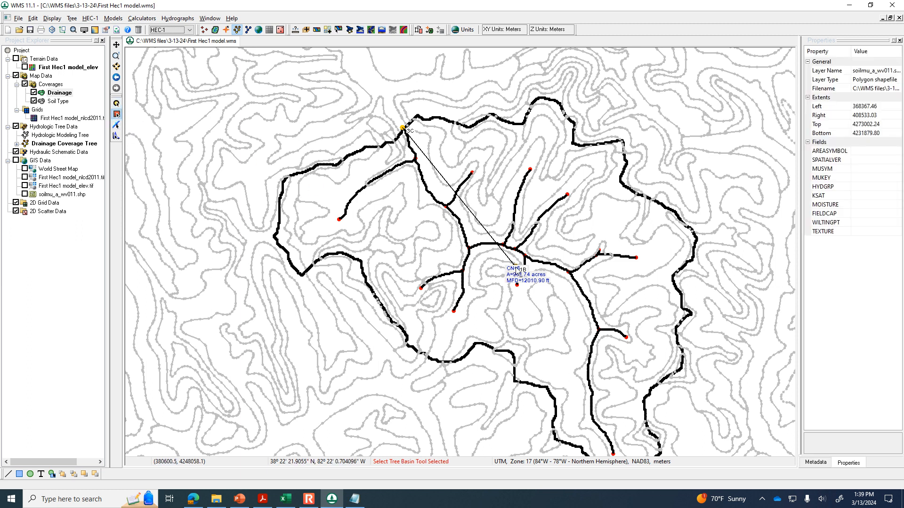
double_click(515, 265)
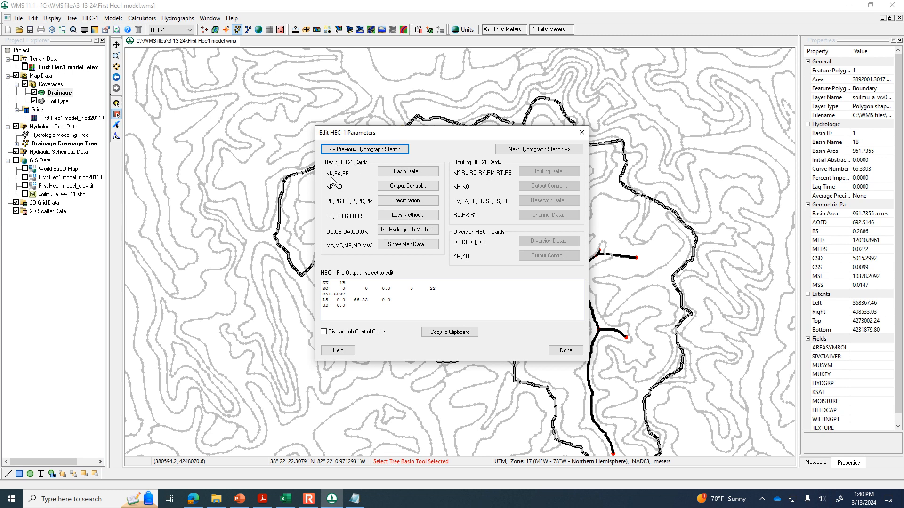
Review the basin name, area and base flow parameters in the HEC-1 basin data, plus the output control settings, without changing them
click(403, 175)
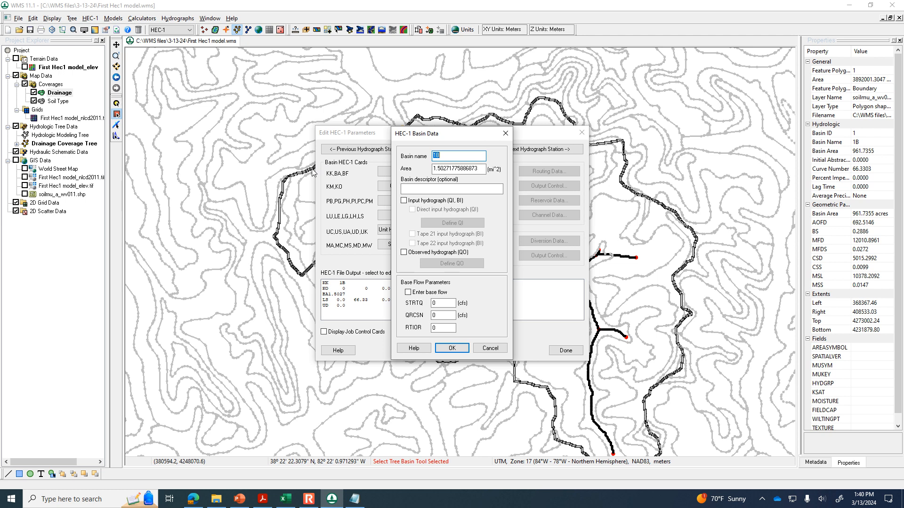
drag(482, 169, 416, 172)
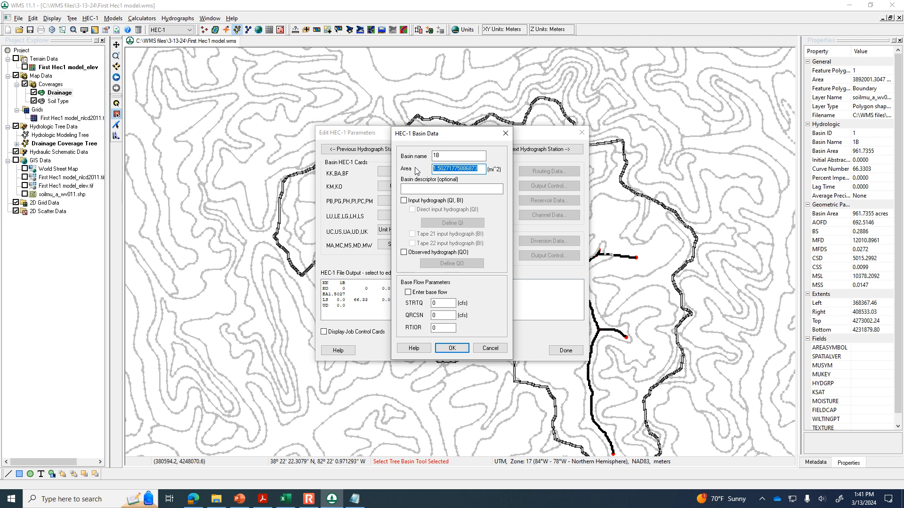
click(435, 169)
click(434, 327)
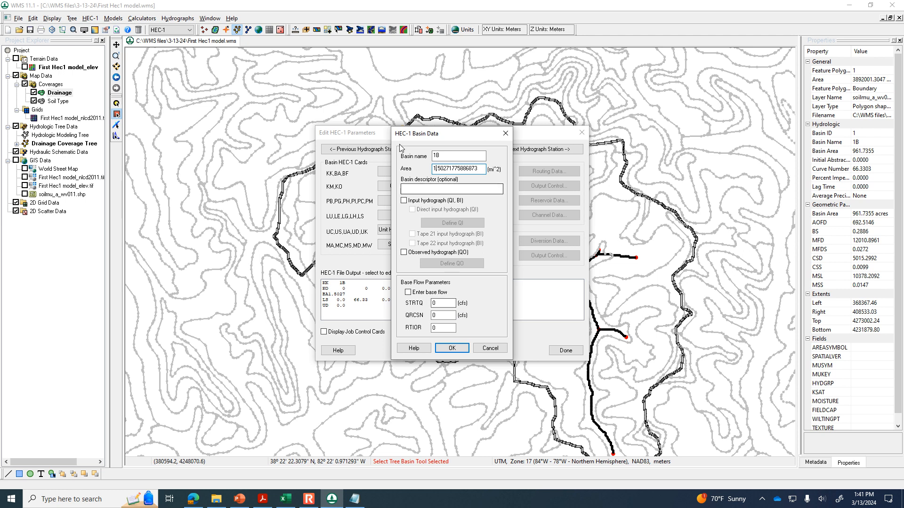
click(505, 134)
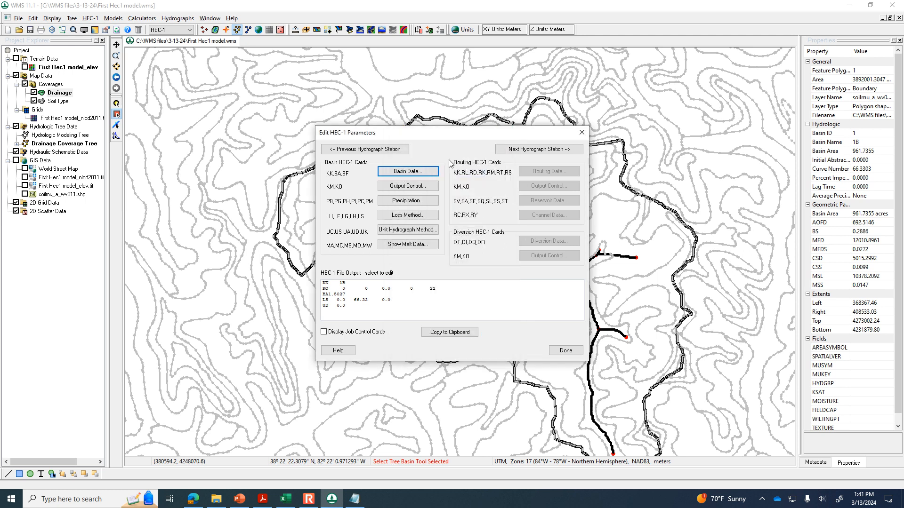
click(408, 172)
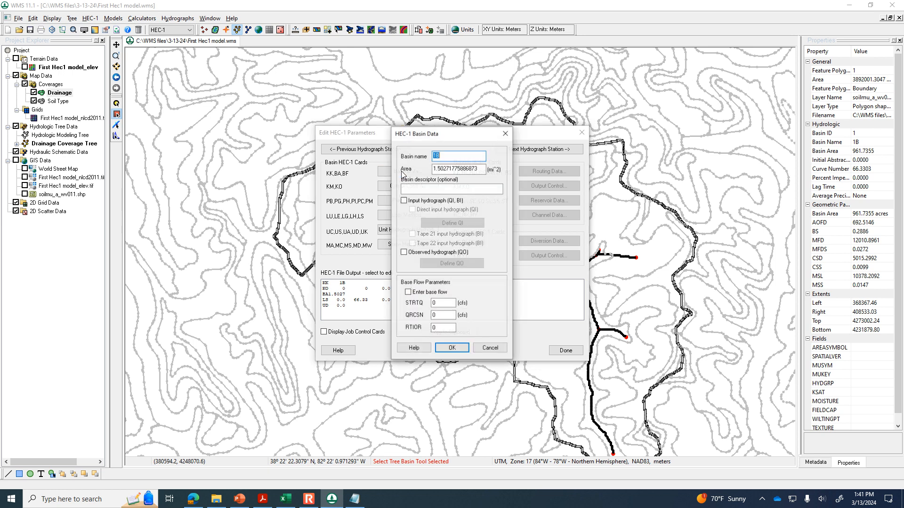
click(437, 170)
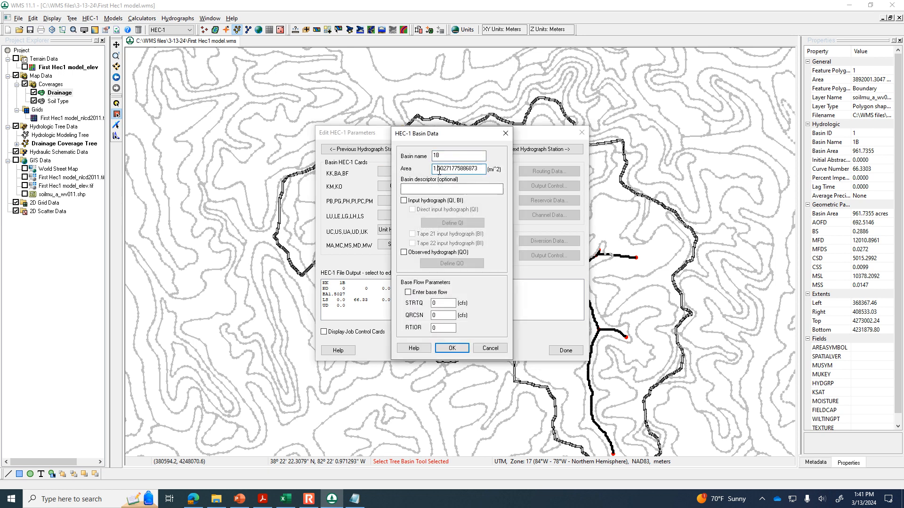
click(446, 158)
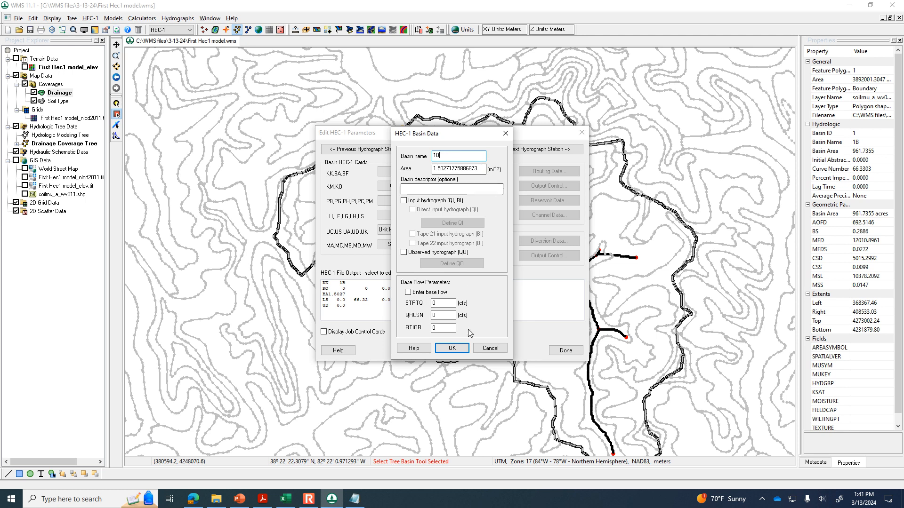
click(487, 349)
click(416, 188)
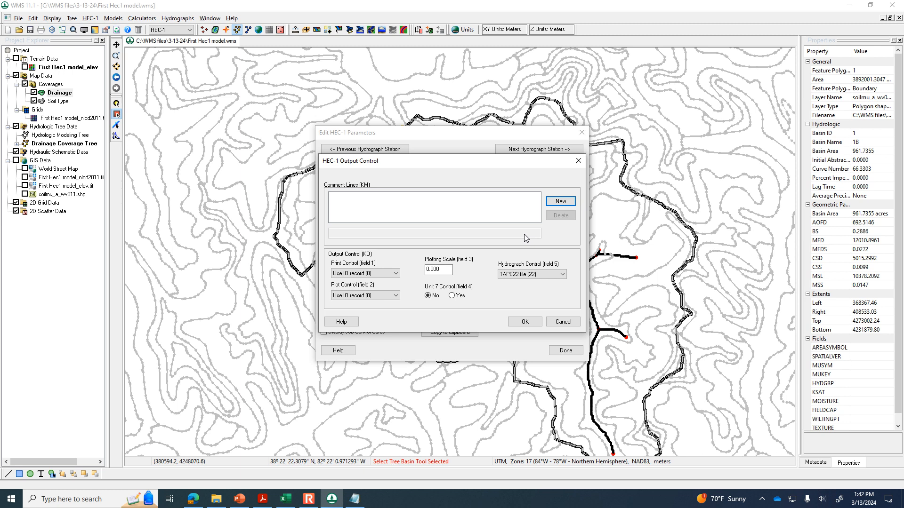
click(558, 323)
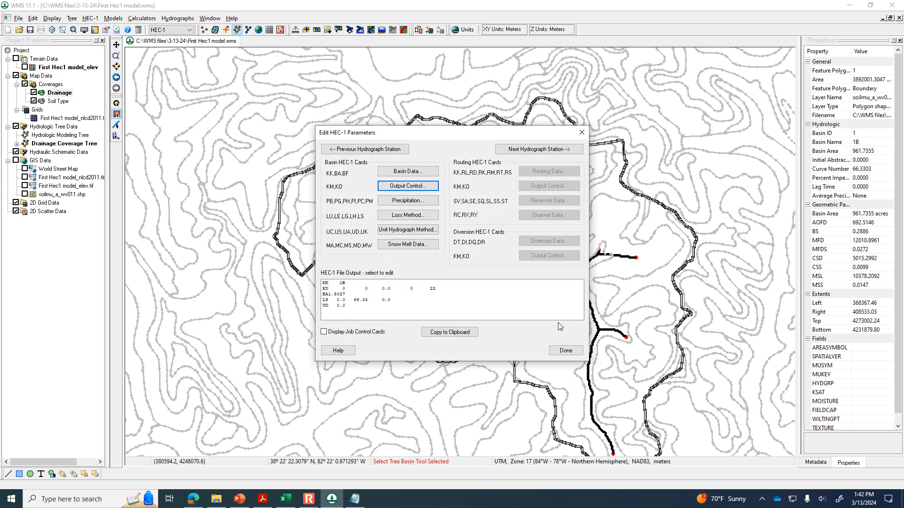
Use basin average precipitation for basin 1B and retrieve the 24-hr, 10 year rainfall depth in inches from NOAA Atlas 14
click(399, 203)
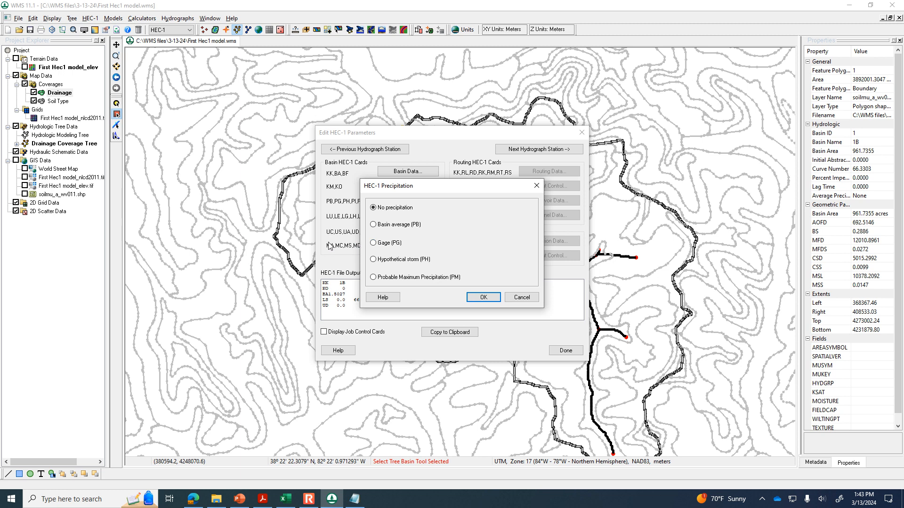
click(374, 244)
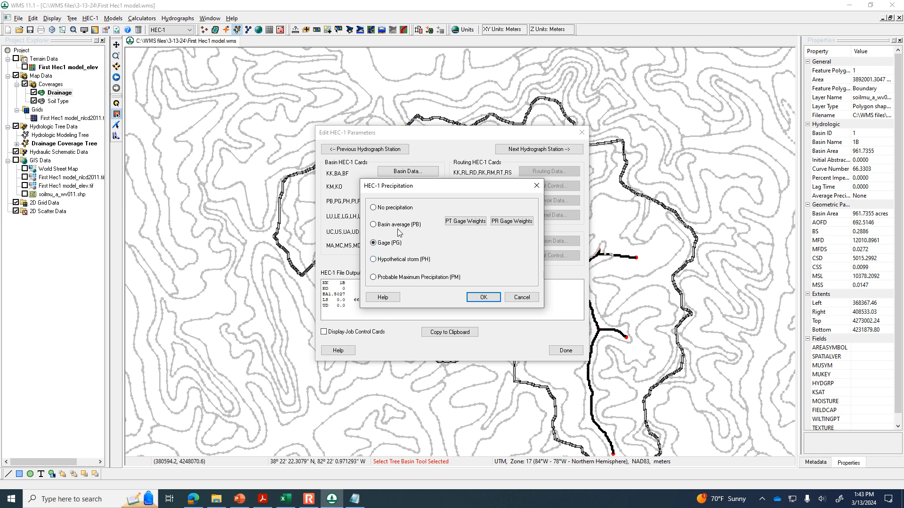
click(396, 226)
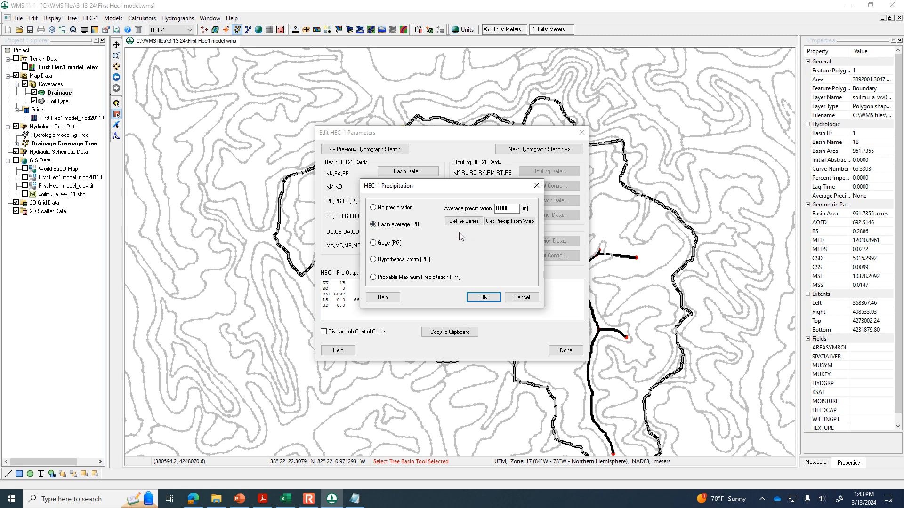
click(508, 223)
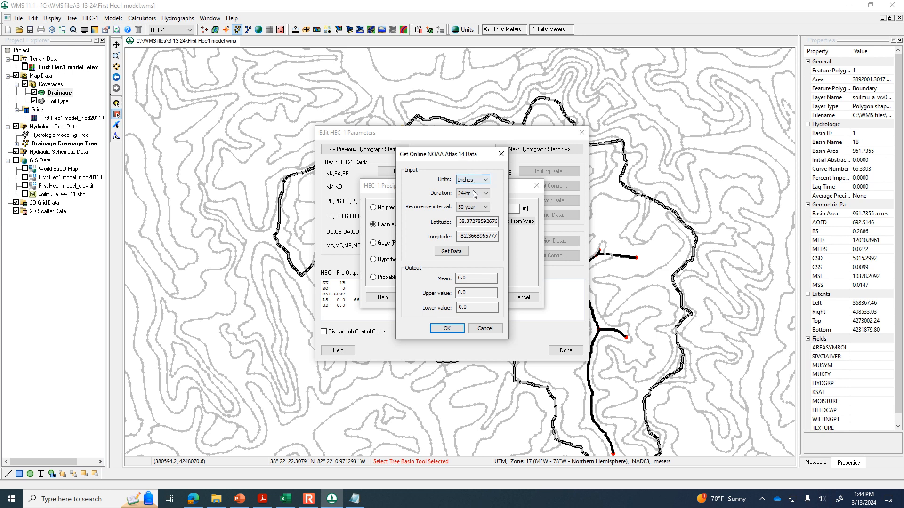
click(475, 207)
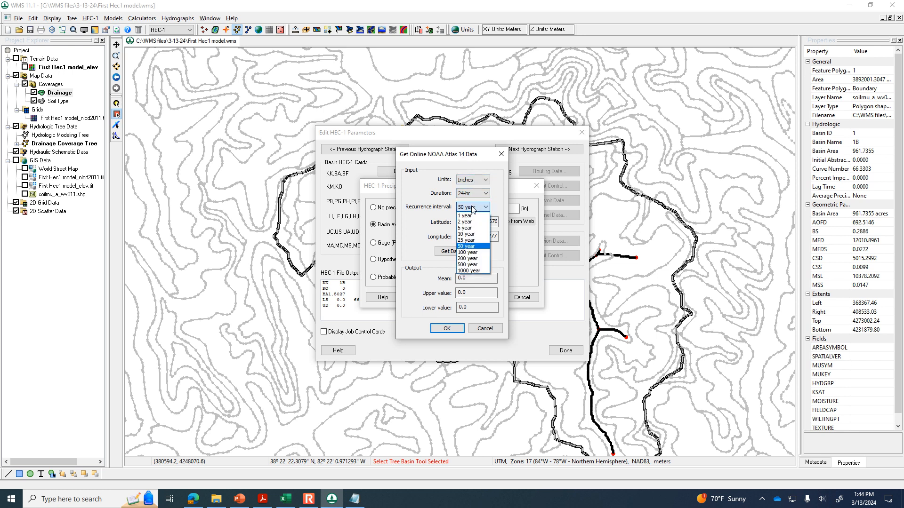
click(468, 234)
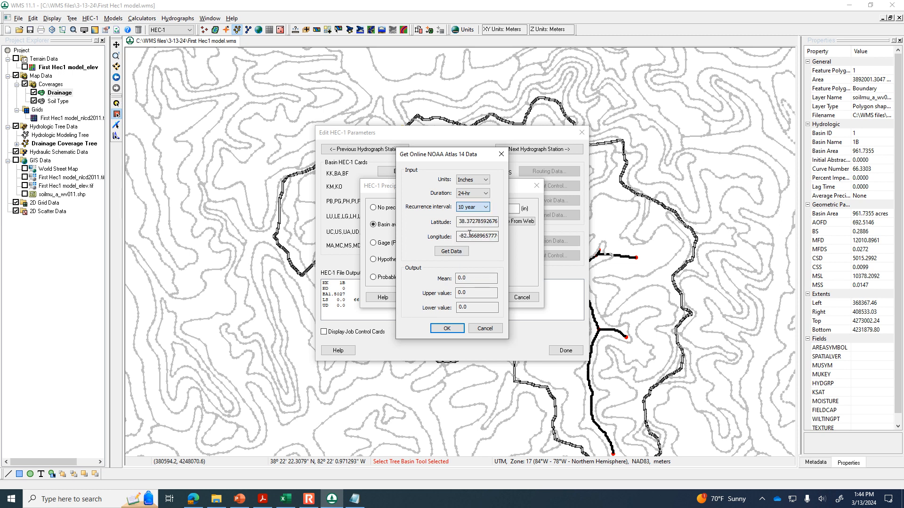
click(448, 253)
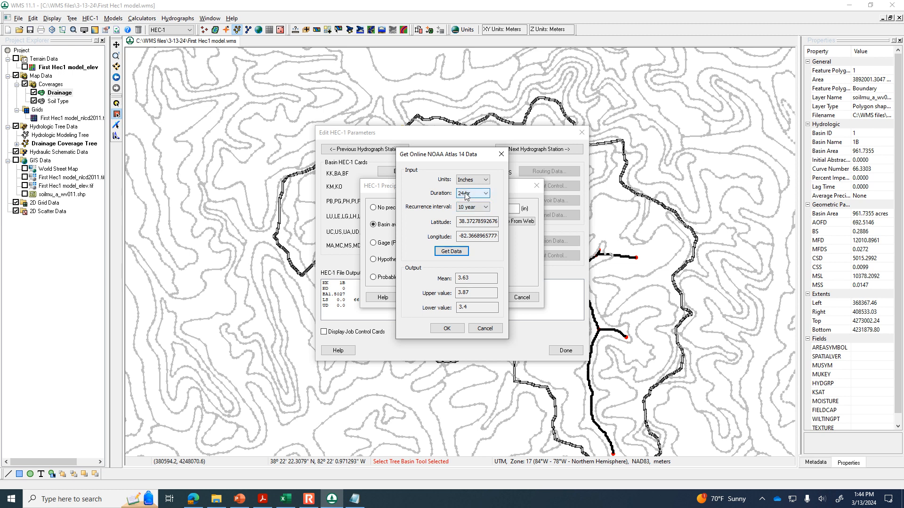
click(451, 328)
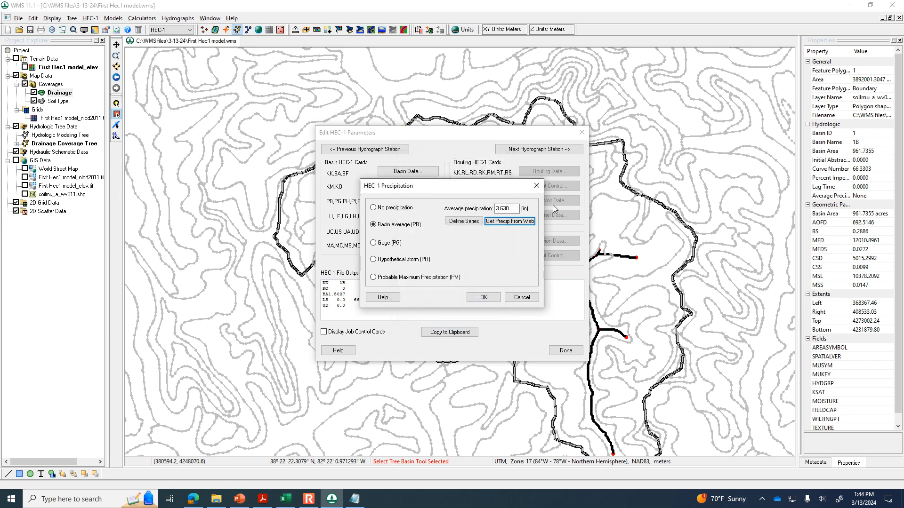
drag(514, 210, 486, 214)
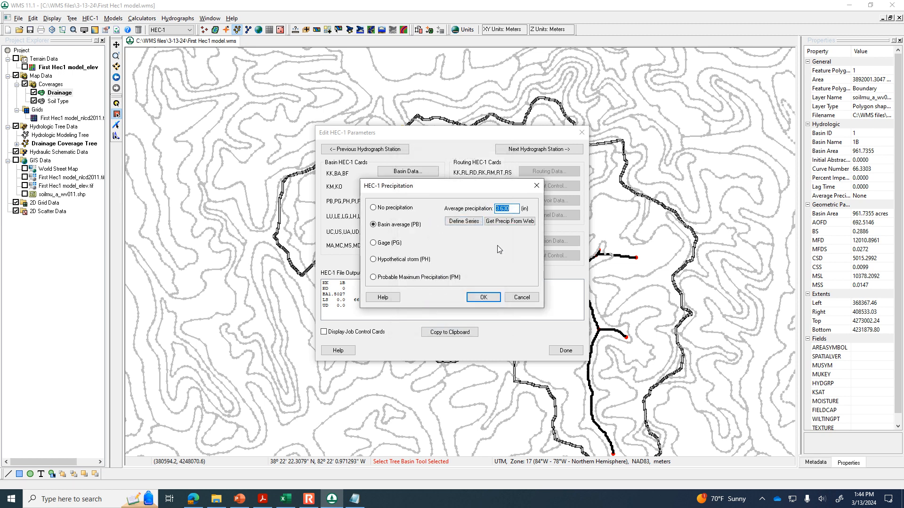
click(514, 211)
Assign the typeII-24hour curve as the rainfall distribution, accept the precipitation settings, and check the HEC-1 file output
click(456, 222)
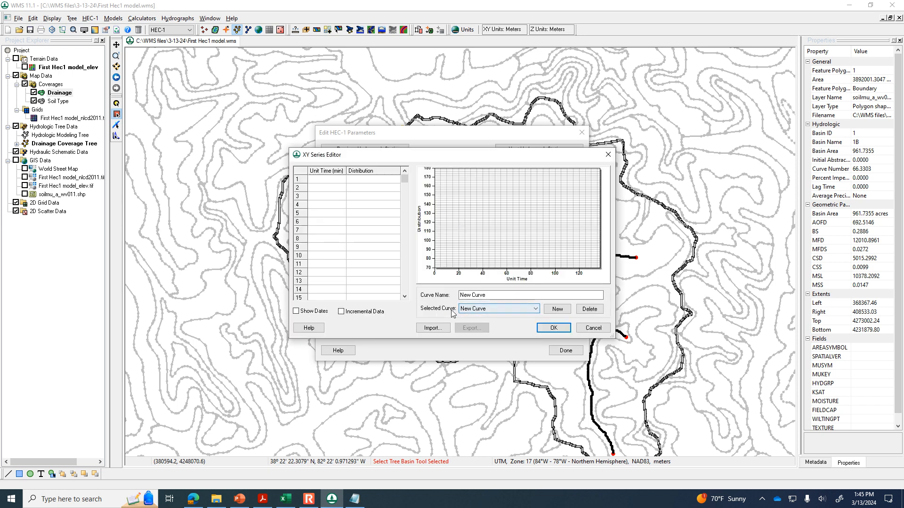
click(472, 309)
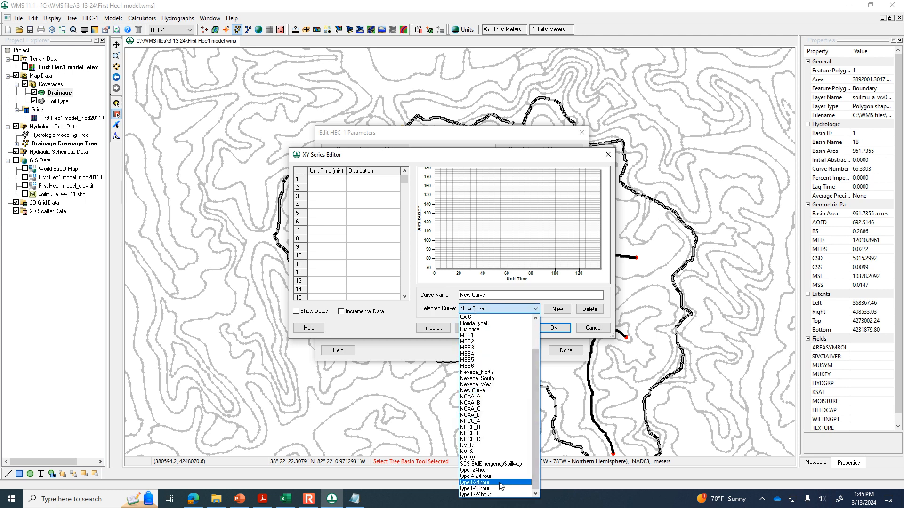
click(492, 483)
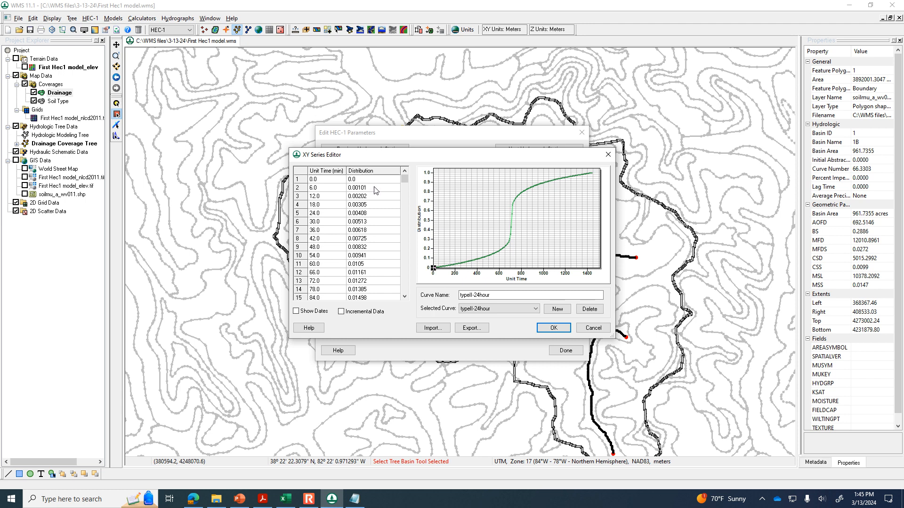
drag(404, 192, 410, 270)
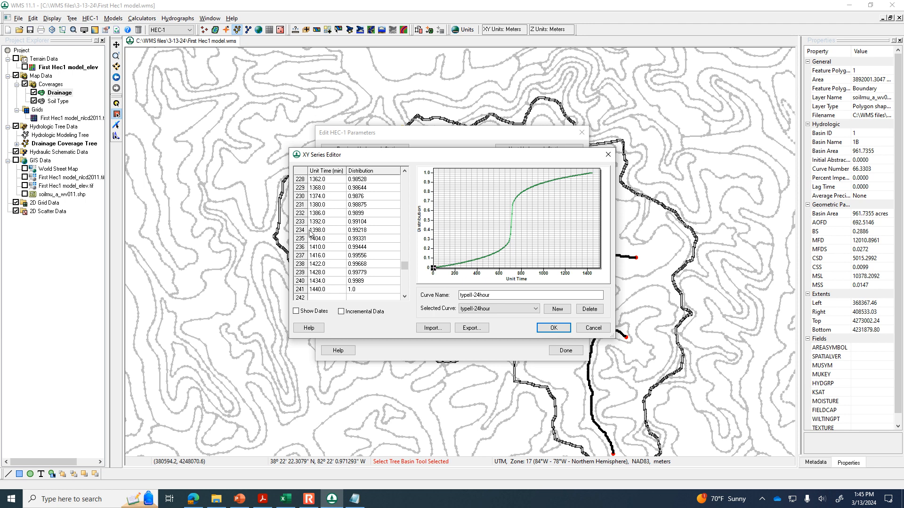
click(549, 328)
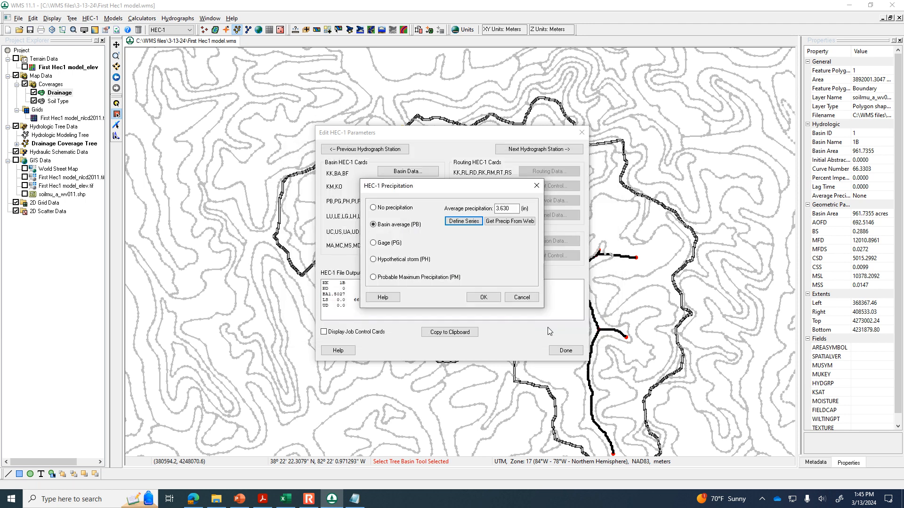
click(483, 297)
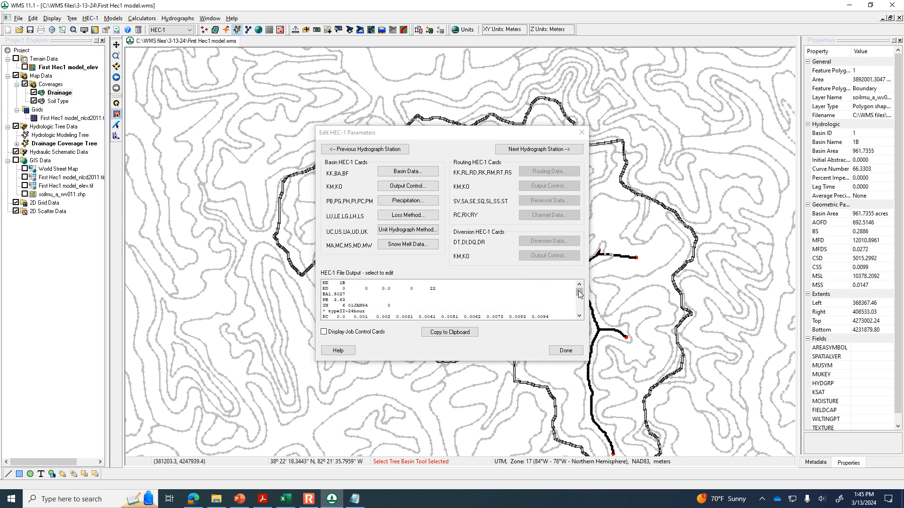
scroll(579, 294, down, 3)
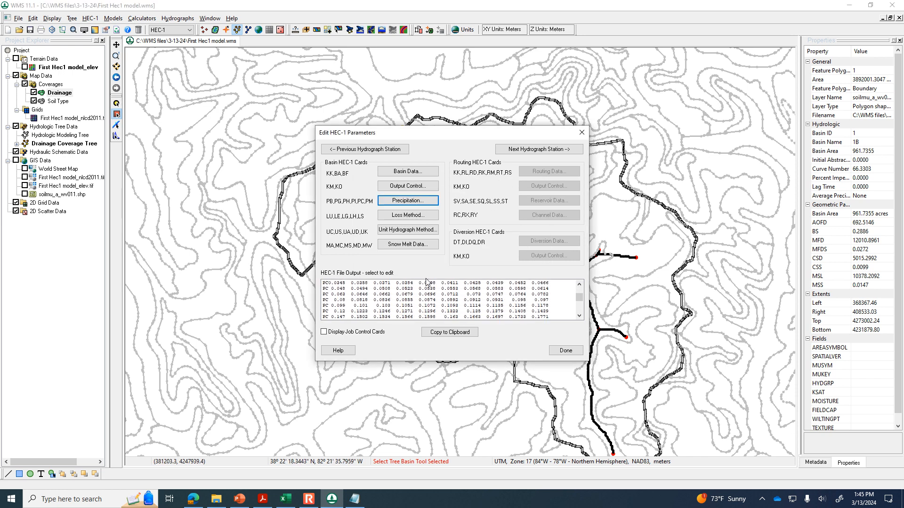
mouse_move(578, 296)
mouse_down()
mouse_move(579, 311)
mouse_move(580, 283)
mouse_up()
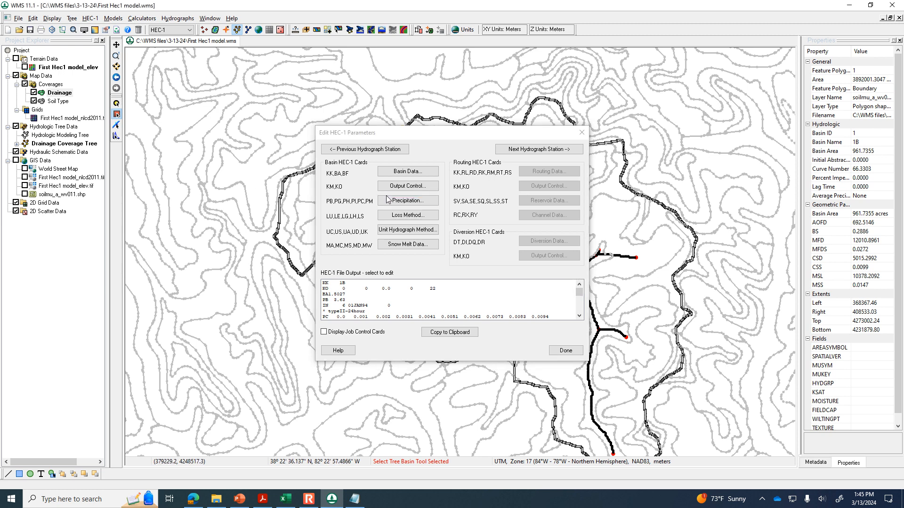
Review the curve number in the basin's SCS curve number loss method settings
click(404, 216)
double_click(481, 227)
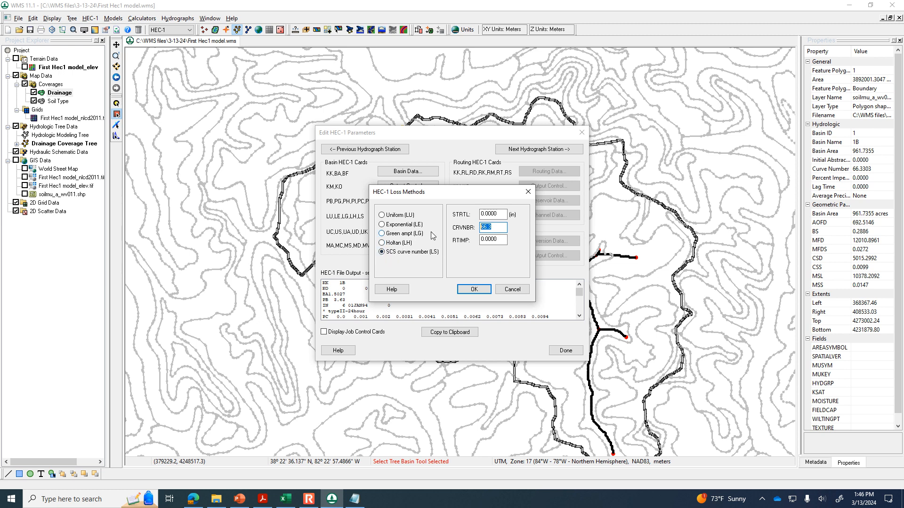
click(498, 226)
click(475, 289)
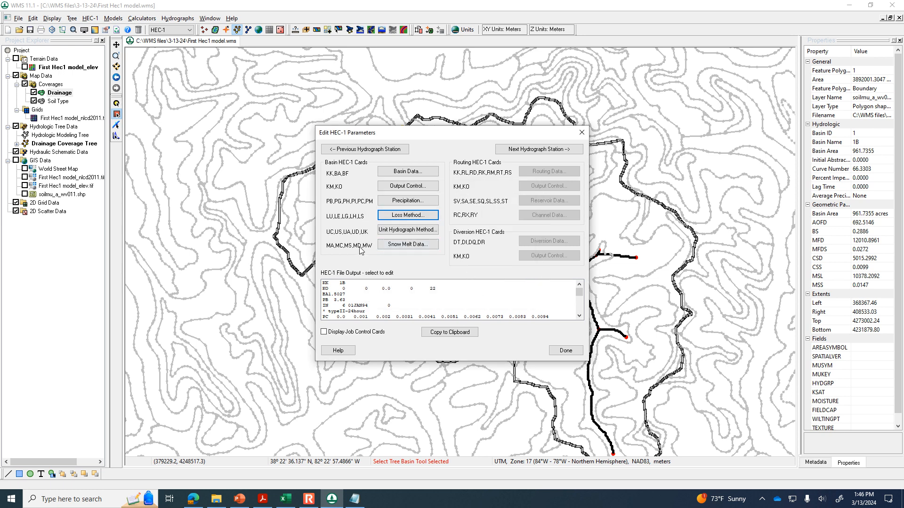
Compute the SCS dimensionless unit hydrograph's lag time from basin data with the SCS Method, and finish editing the HEC-1 parameters
click(408, 230)
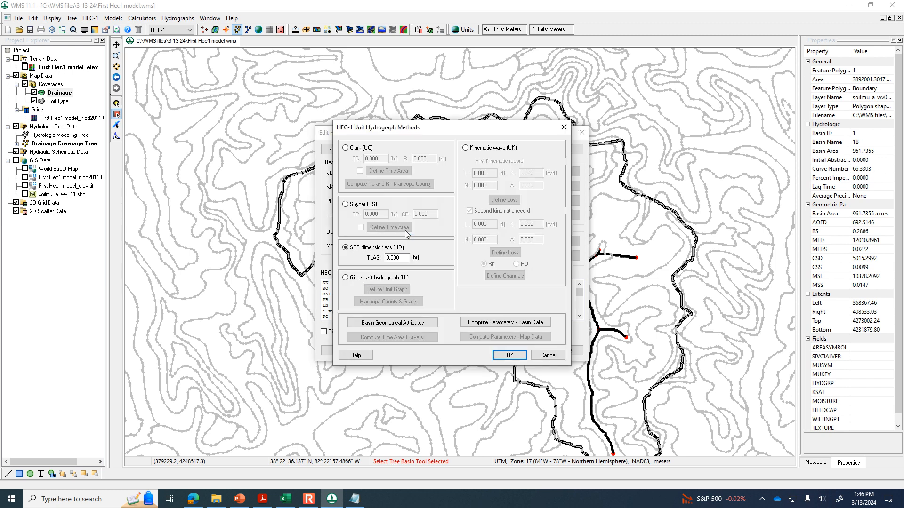
double_click(393, 258)
text(0.080)
double_click(393, 258)
text(0.000)
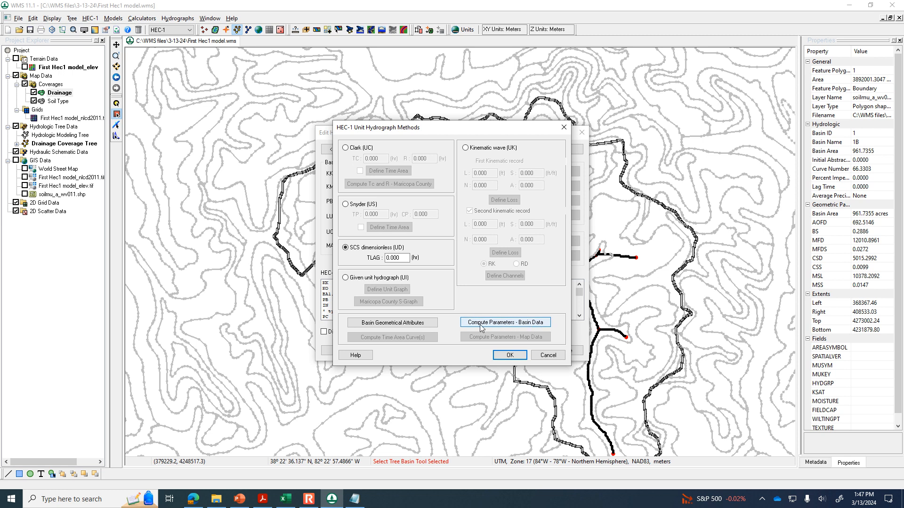
click(520, 326)
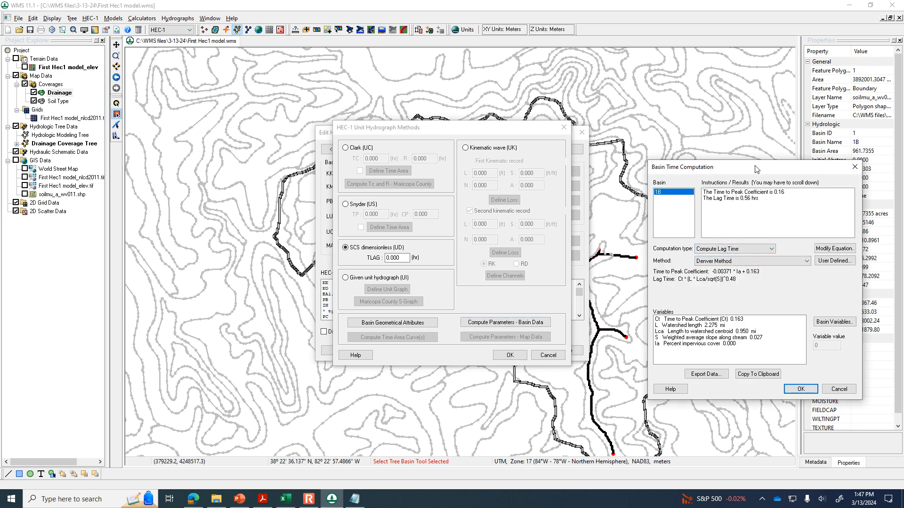
click(753, 263)
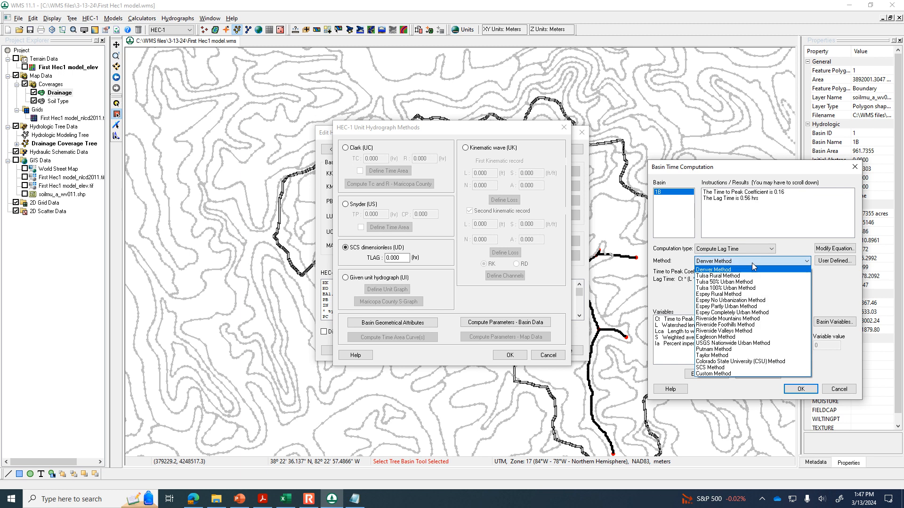
click(722, 368)
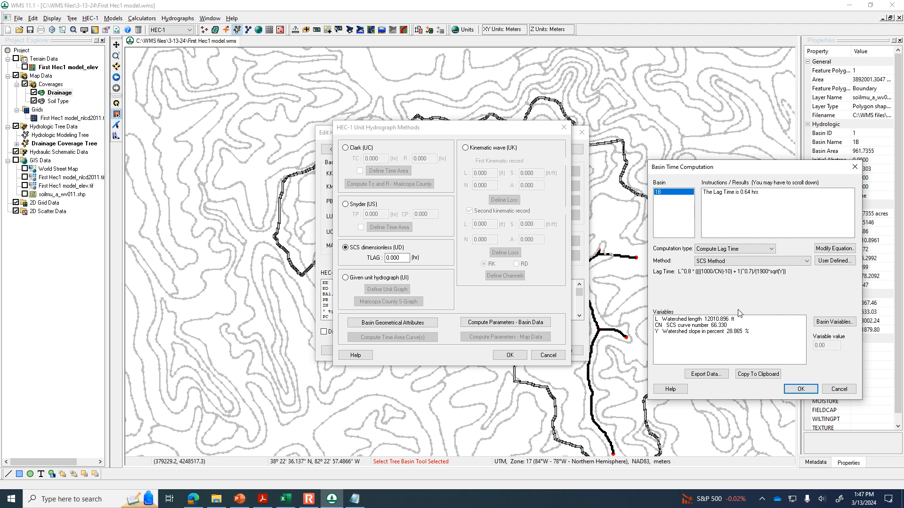
click(800, 388)
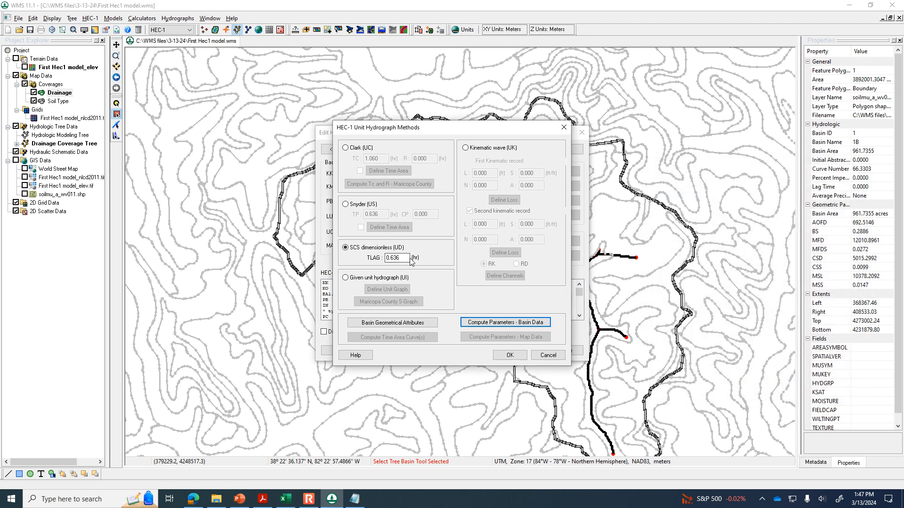
click(401, 257)
click(505, 355)
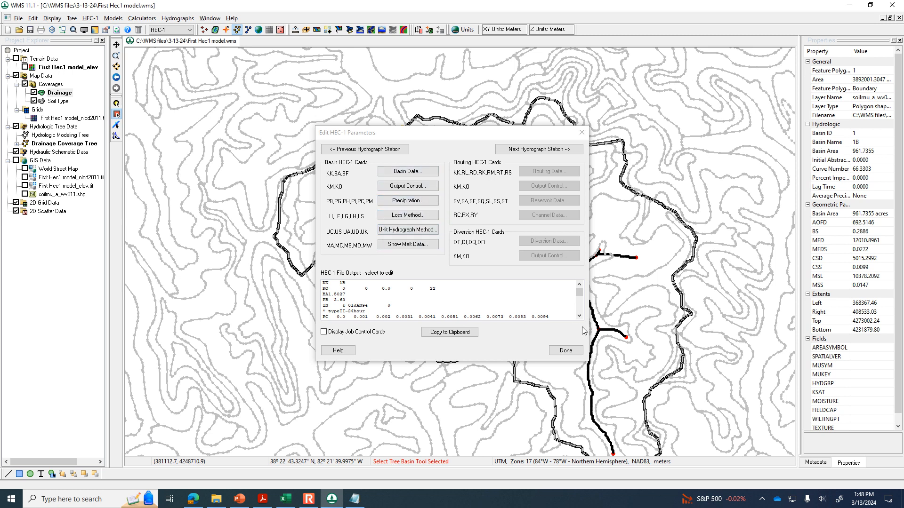
click(566, 350)
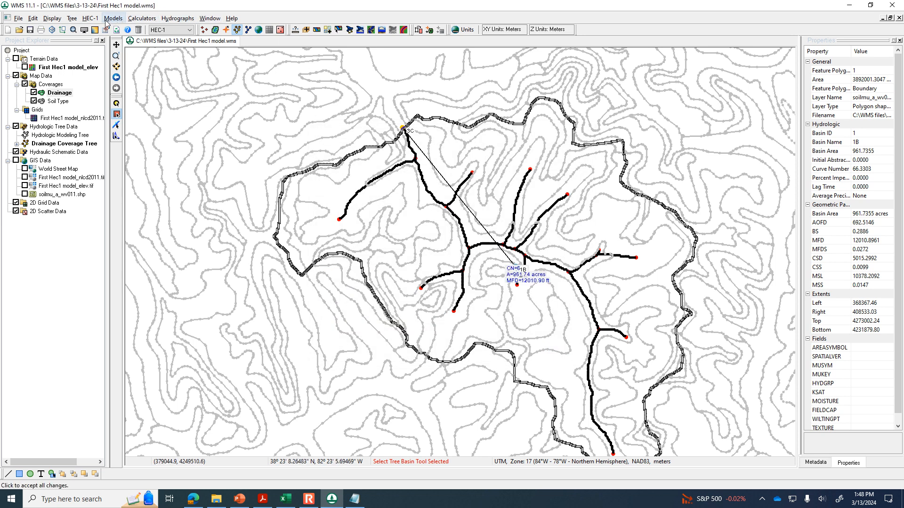
Review the computational time interval in the HEC-1 job control and set the number of hydrograph ordinates to 20
click(91, 19)
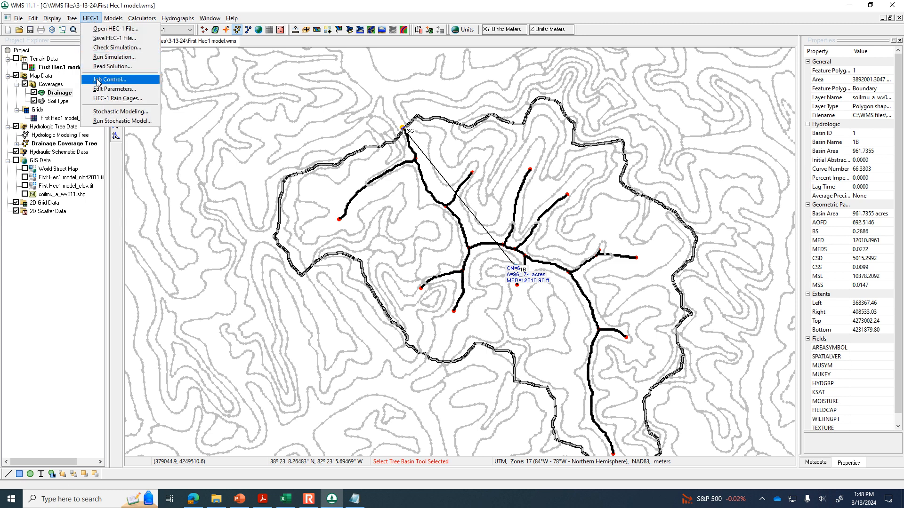
click(145, 83)
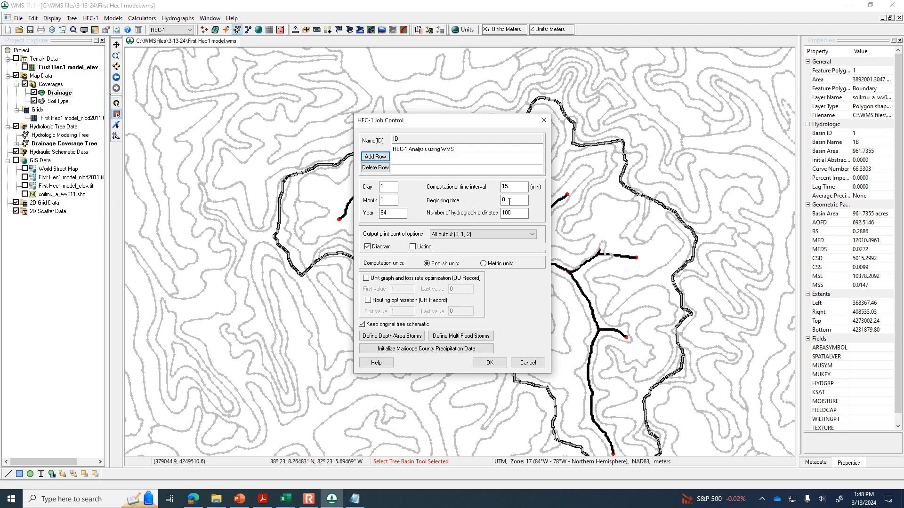
click(520, 187)
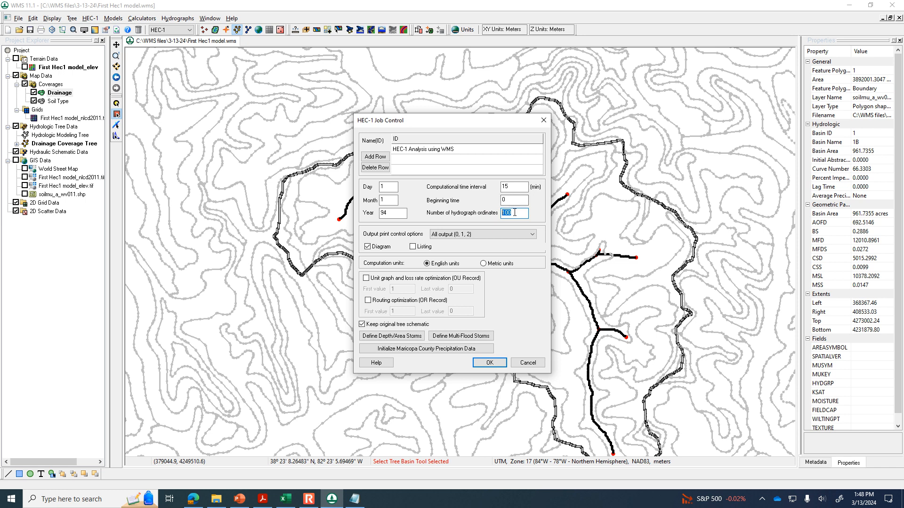
click(517, 185)
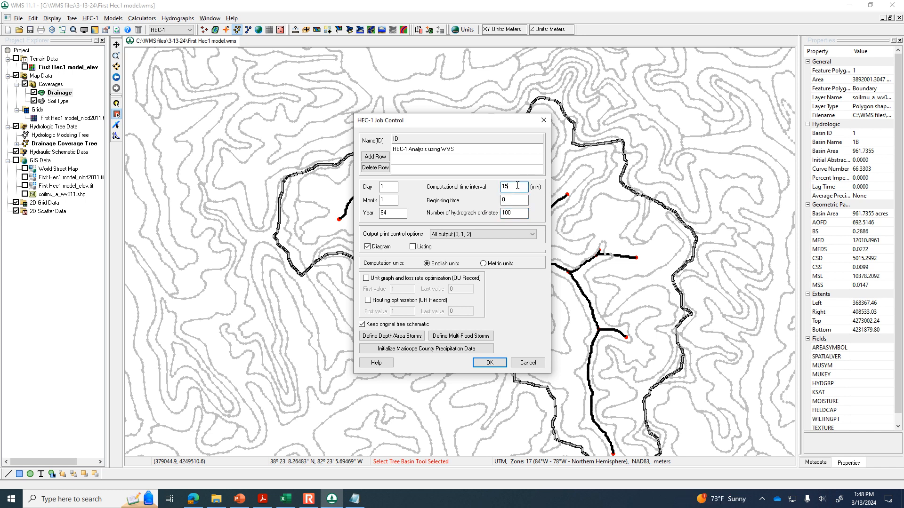
double_click(520, 216)
text(20)
click(488, 363)
Run the HEC-1 simulation with untitled.hc1 as input, saving the file before the run and reading the solution on exit
click(90, 18)
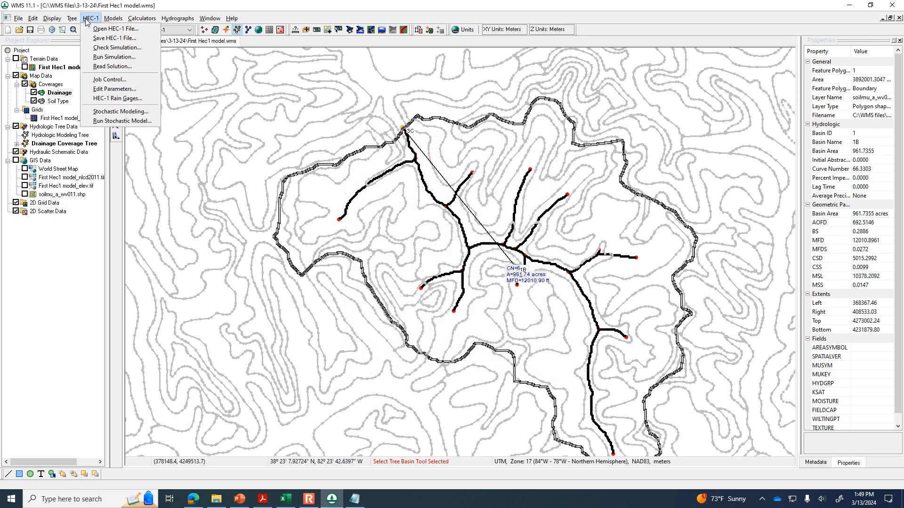
click(100, 58)
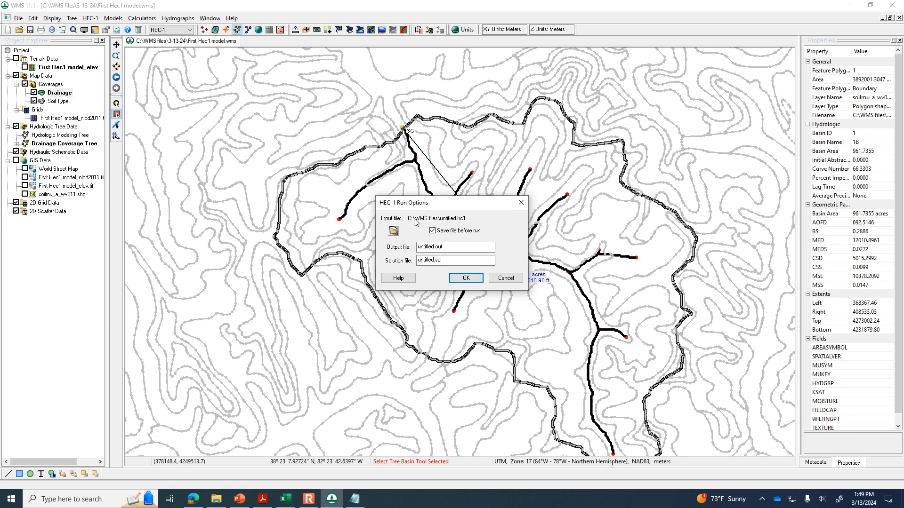
click(466, 279)
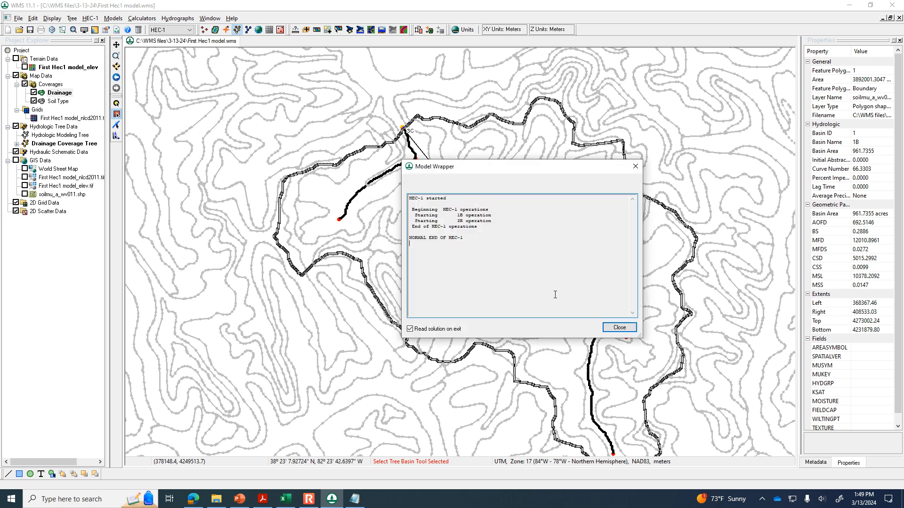
click(609, 328)
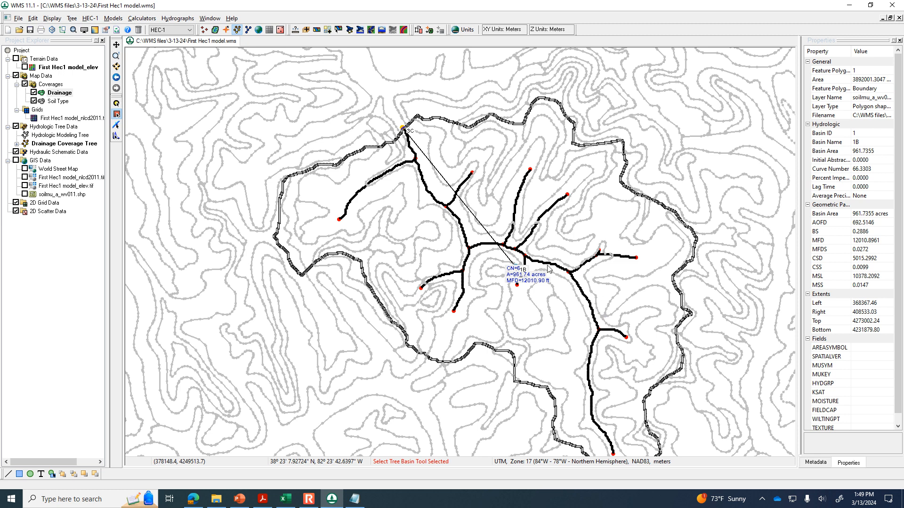
Display basin 1B's hydrograph in an enlarged Flow vs. Time plot and examine its peak flow, time of peak and volume
double_click(521, 260)
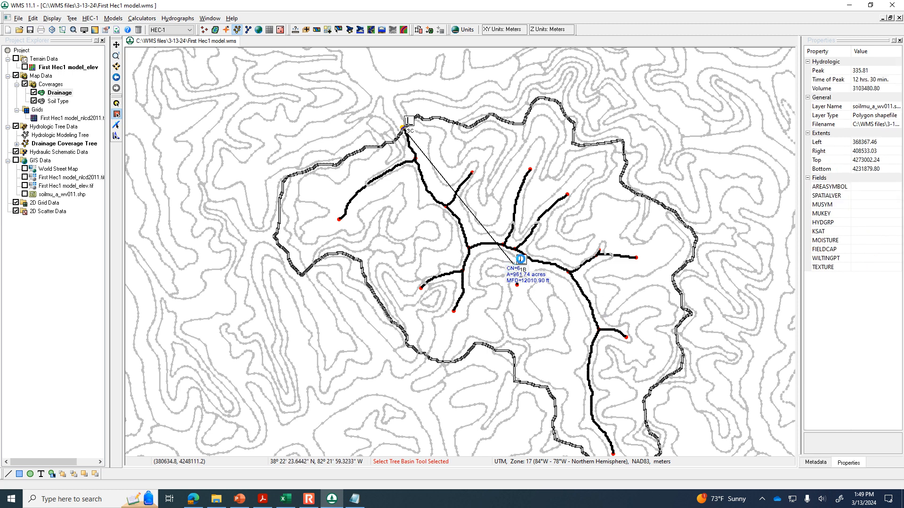
drag(240, 236, 527, 237)
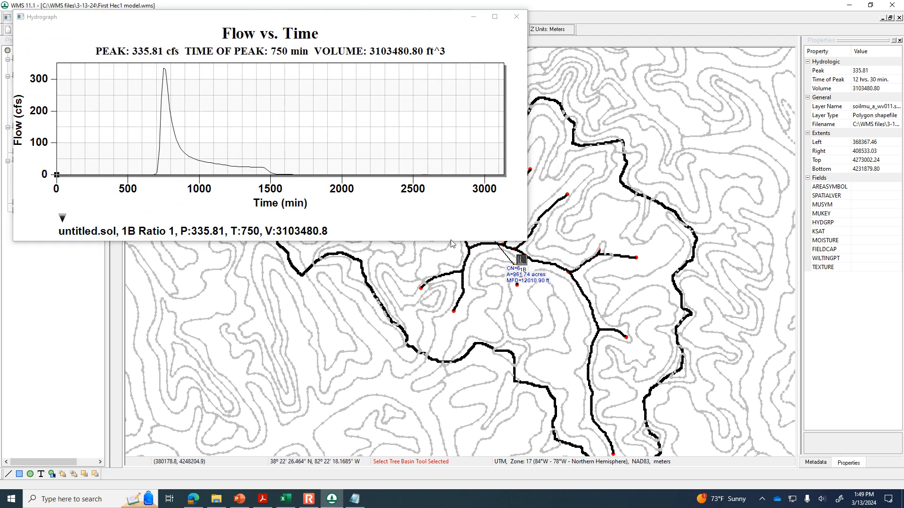
drag(452, 241, 435, 374)
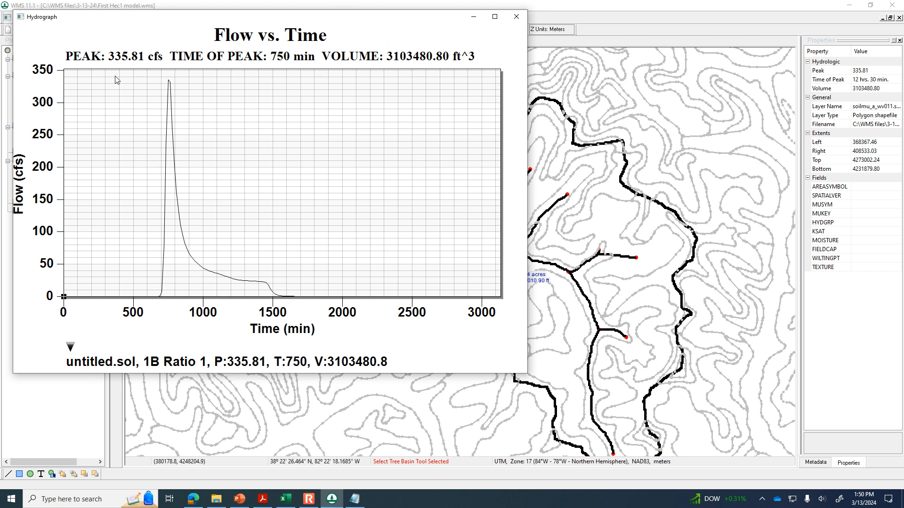
click(515, 17)
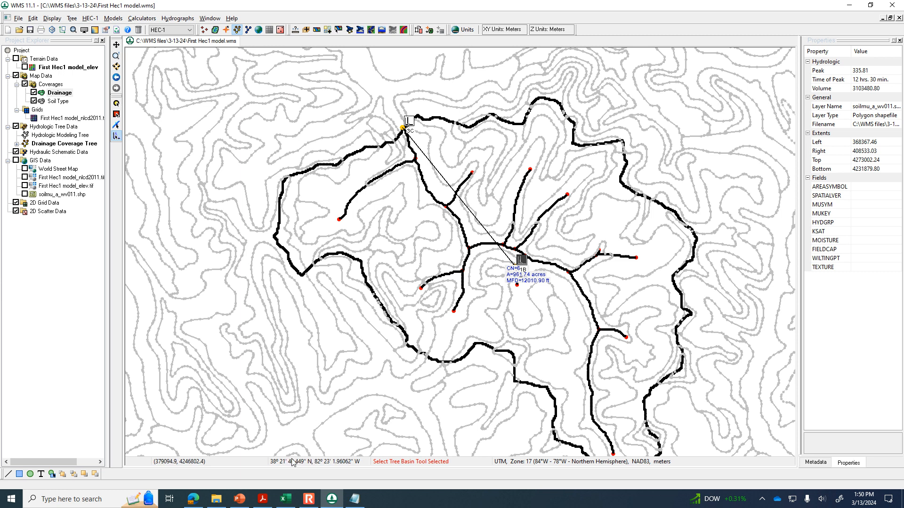
click(309, 499)
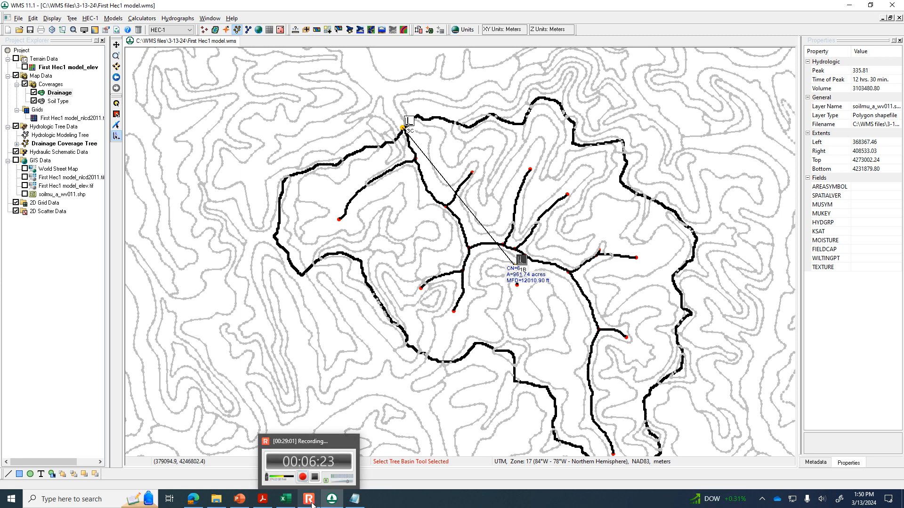
double_click(522, 262)
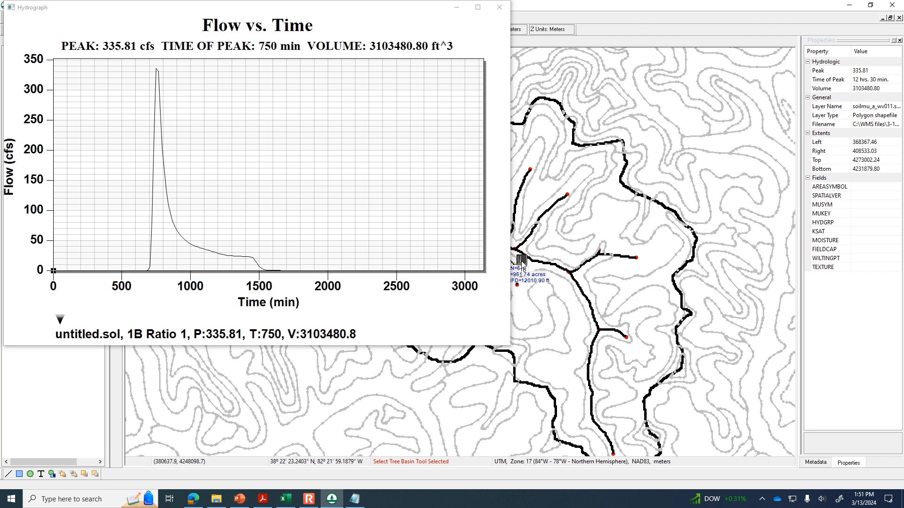
click(499, 7)
Switch the hydrologic model to TR-55 and give basin 1B a rainfall of 3.63 in with a Type II distribution
click(190, 30)
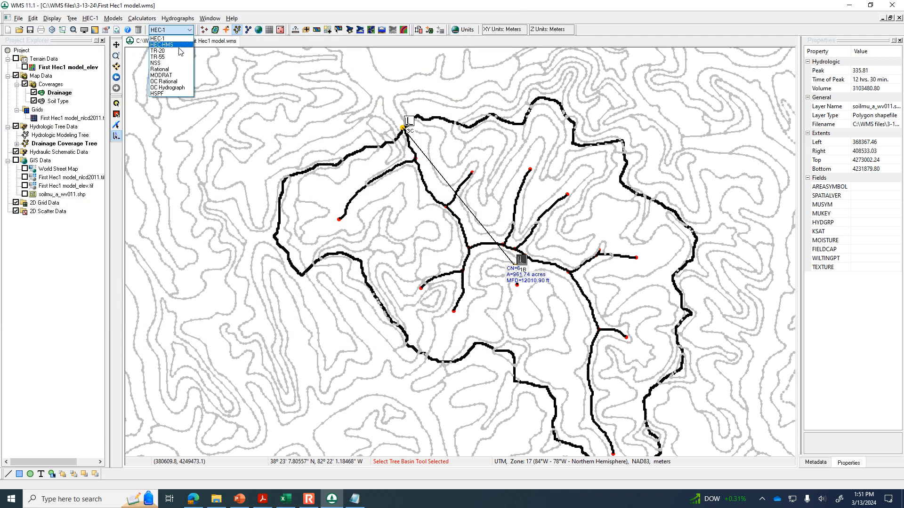
click(173, 56)
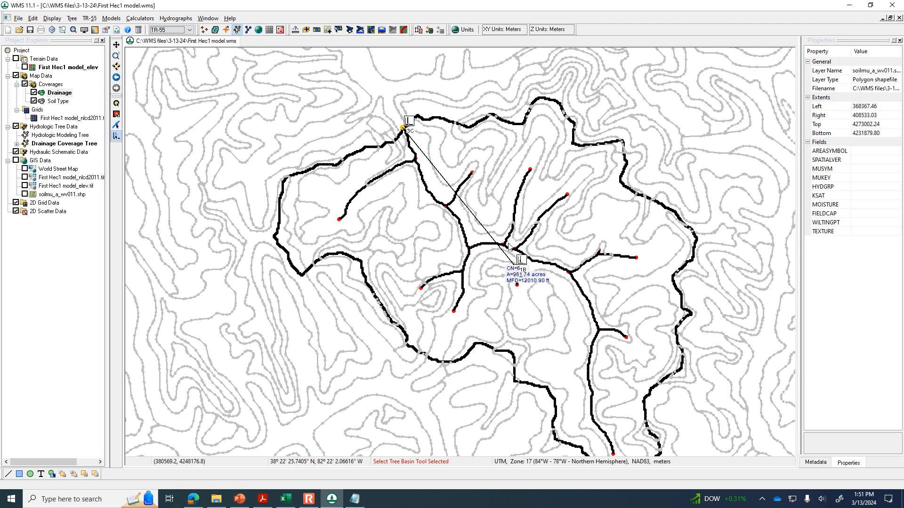
double_click(516, 271)
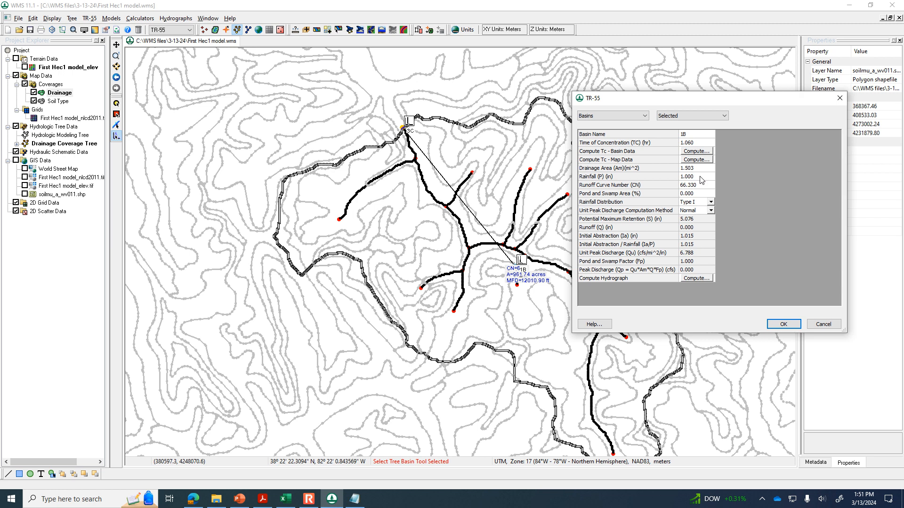
click(700, 177)
text(3.63)
click(711, 201)
click(702, 226)
click(309, 498)
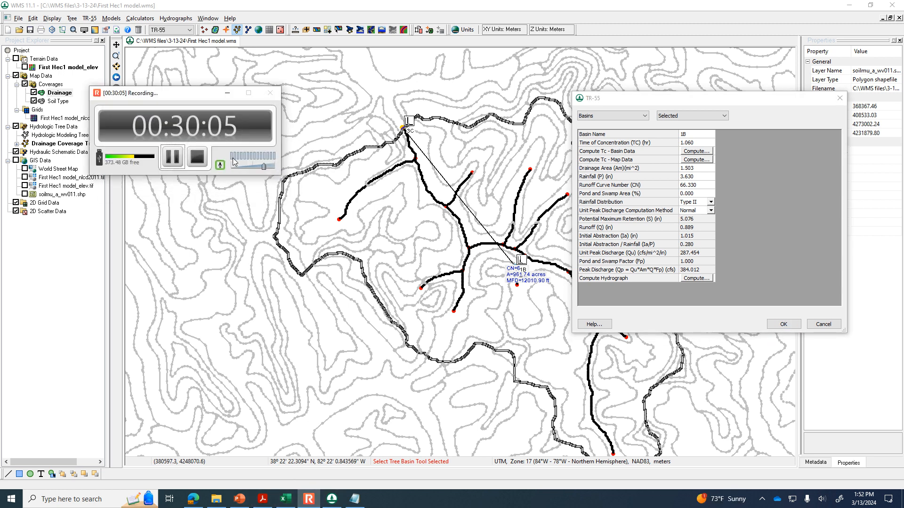